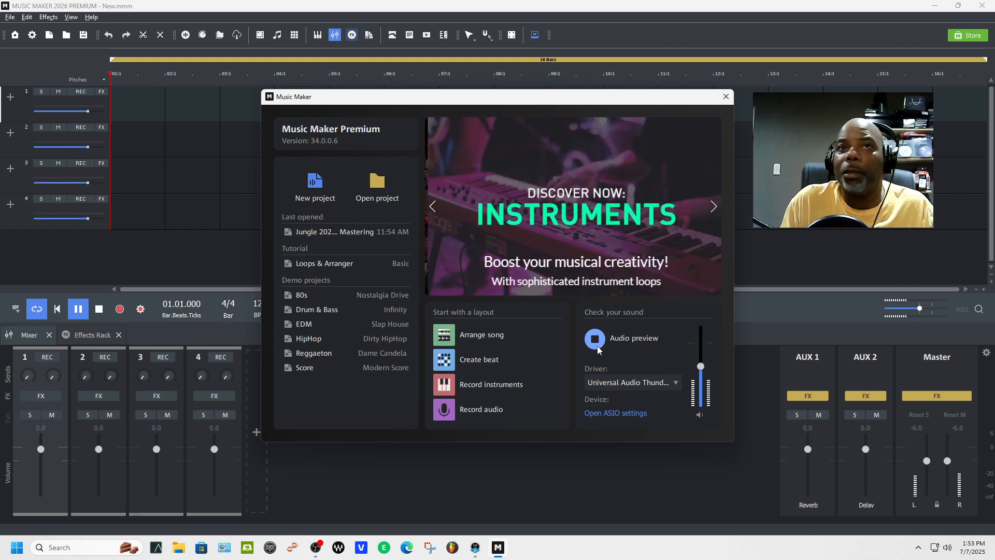
Stop the audio preview and open the recent project Jungle 2025 self Mastering.
left_click(597, 346)
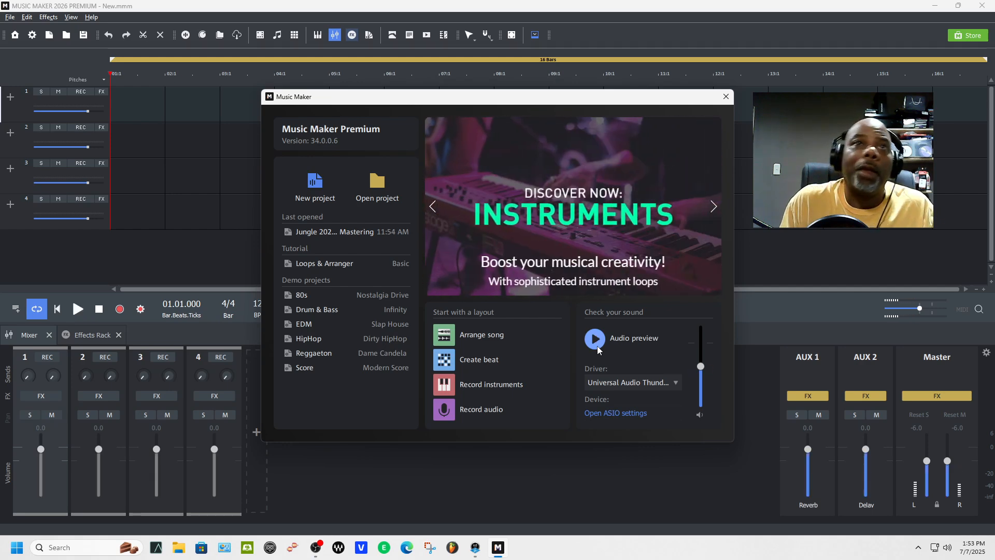
left_click(362, 232)
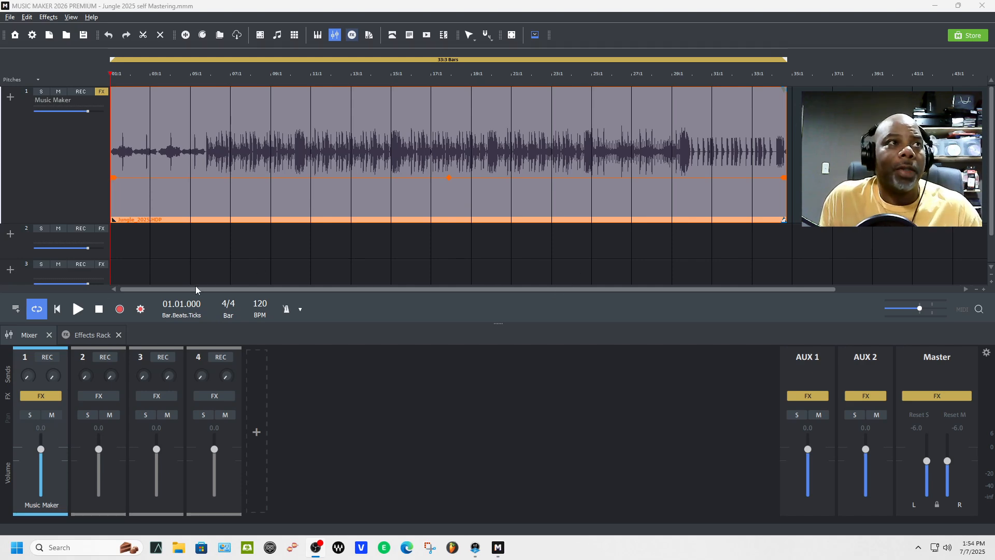
Play the project, check its signal on the virtual channels in UAD Console, and return to Music Maker.
left_click(79, 310)
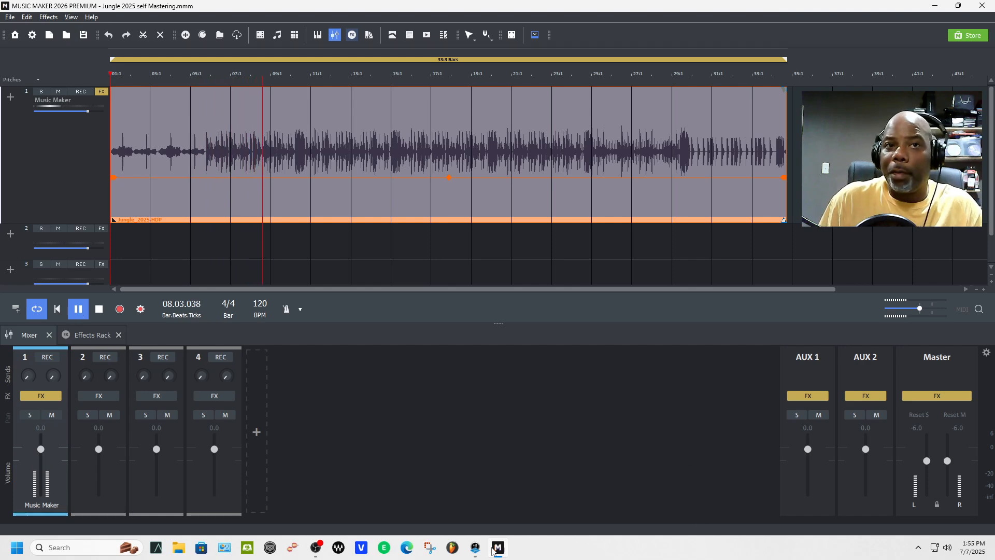
left_click(476, 547)
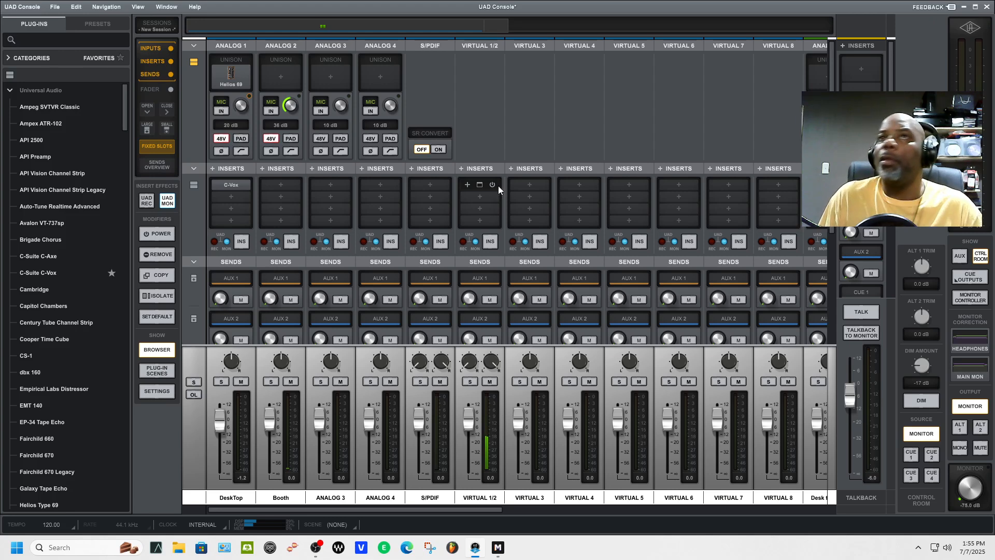
left_click(964, 7)
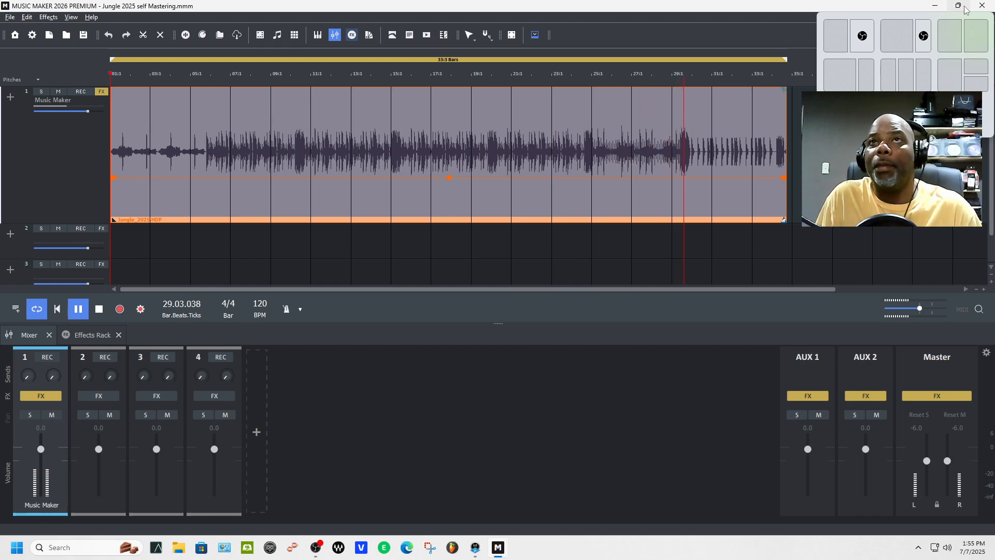
Extend the loop range to 34 bars and open the UADx Capitol Mastering Compressor in track 1's effects rack.
left_click_drag(789, 61, 794, 60)
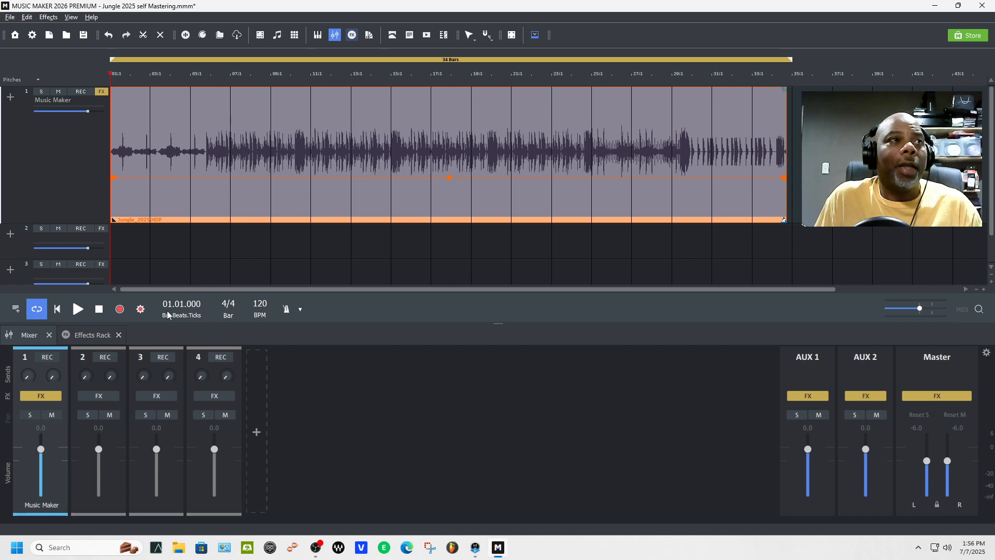
left_click(95, 335)
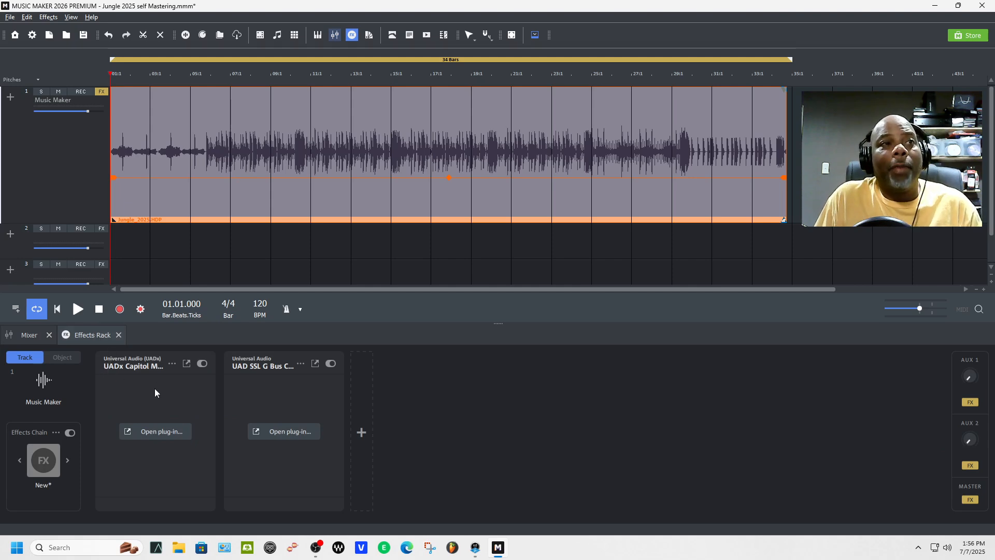
left_click(159, 431)
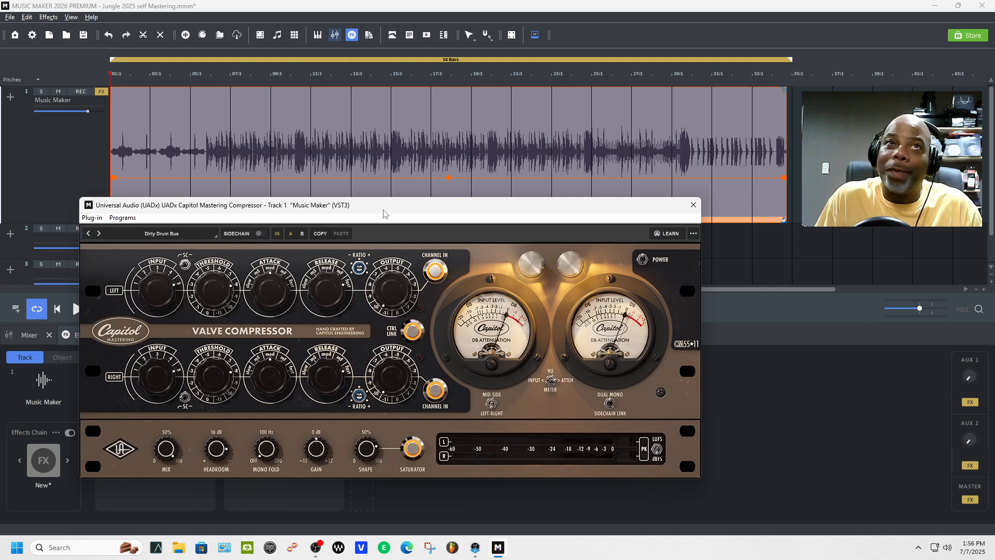
left_click_drag(384, 214, 390, 110)
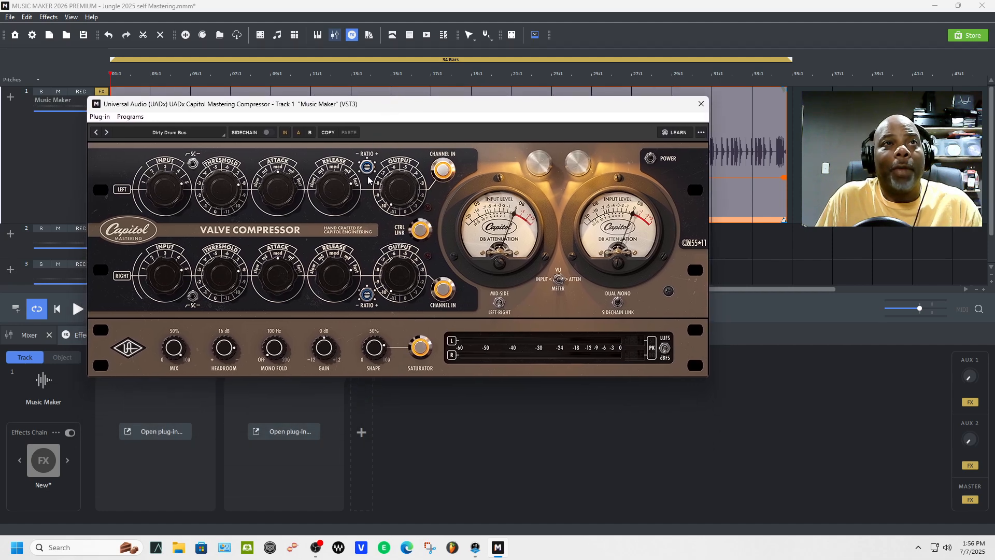
Audition the Capitol compressor's Dirty Drum Bus preset and switch to the Drum Bus Parallel Blend preset.
key("space")
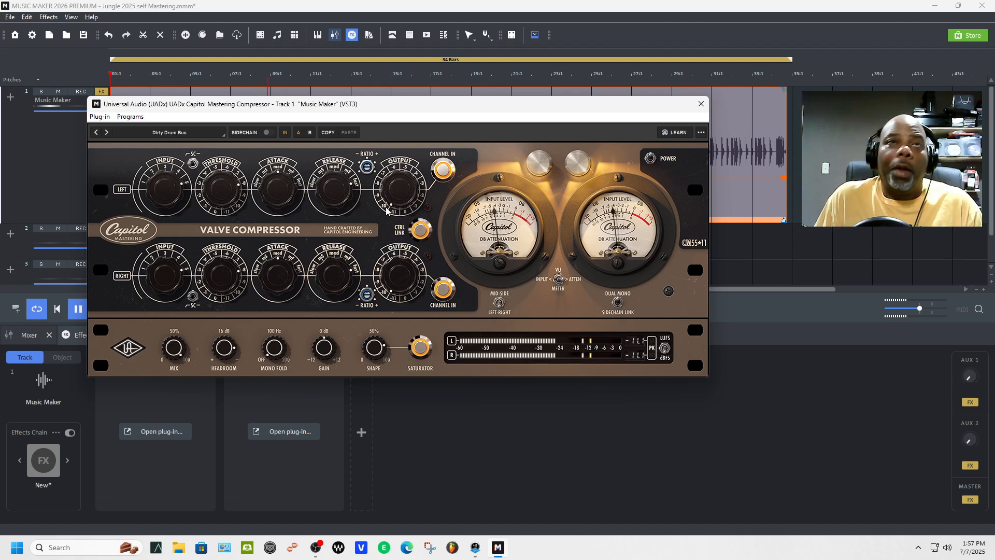
key("space")
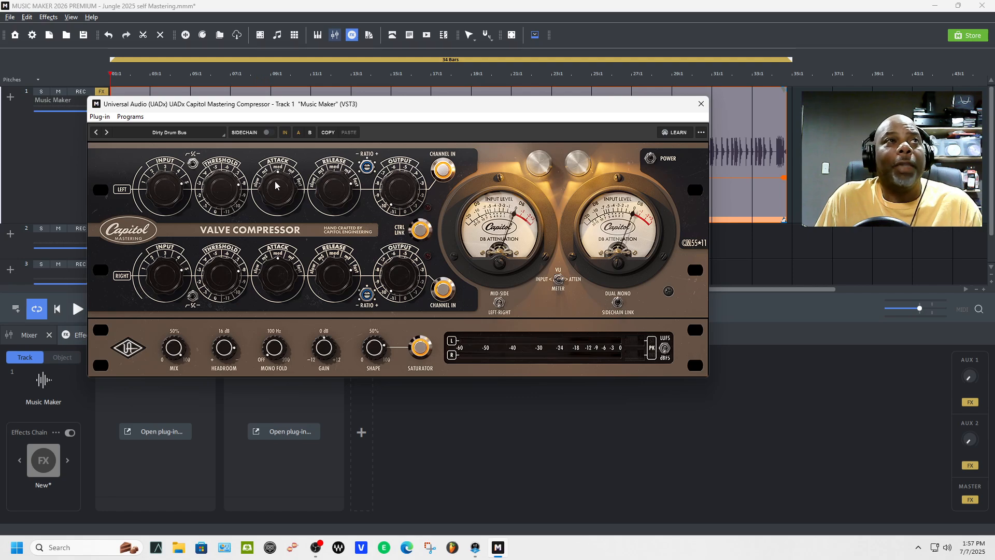
left_click(108, 133)
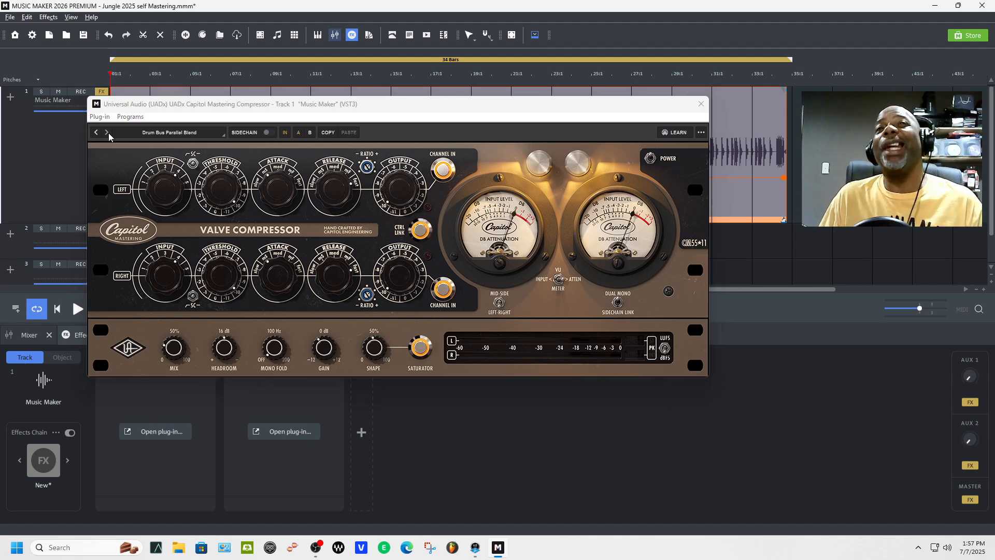
Move the compressor window clear of the waveform and set a 3-bar loop range starting at bar 6, with playback starting inside it.
left_click_drag(305, 109, 308, 221)
left_click_drag(113, 59, 226, 59)
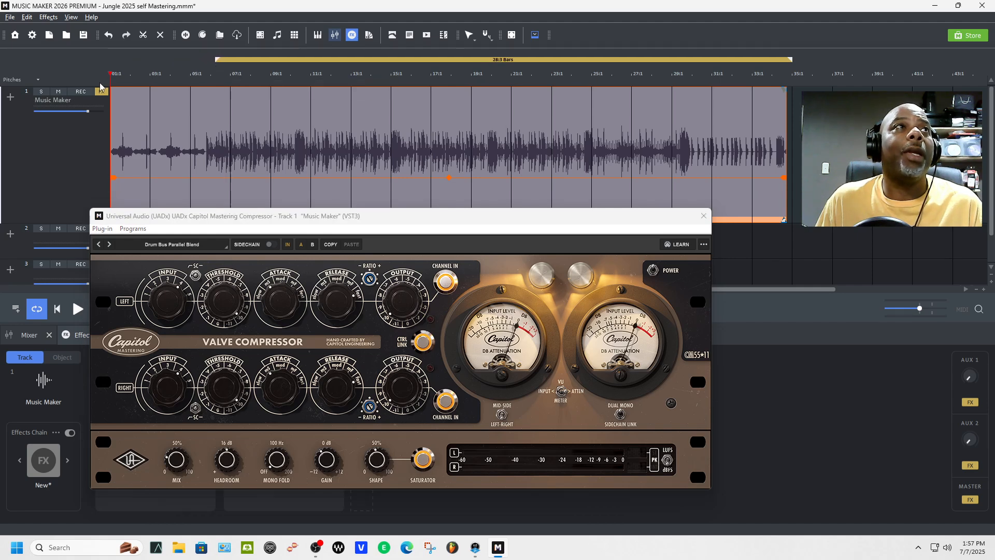
left_click(220, 73)
key("space")
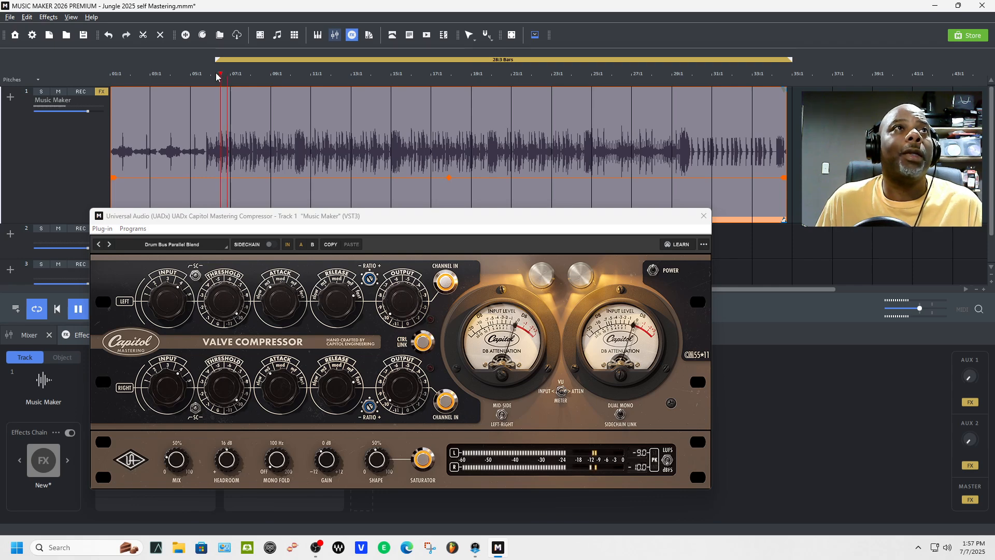
left_click_drag(791, 60, 275, 80)
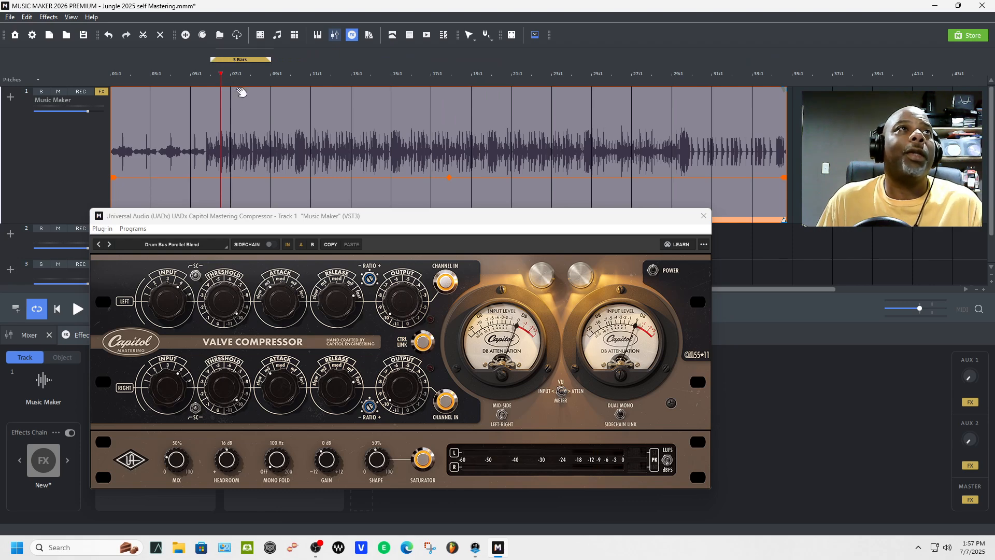
Play the loop while stepping through the Capitol compressor's presets to Drum Buss Extra Hype.
key("space")
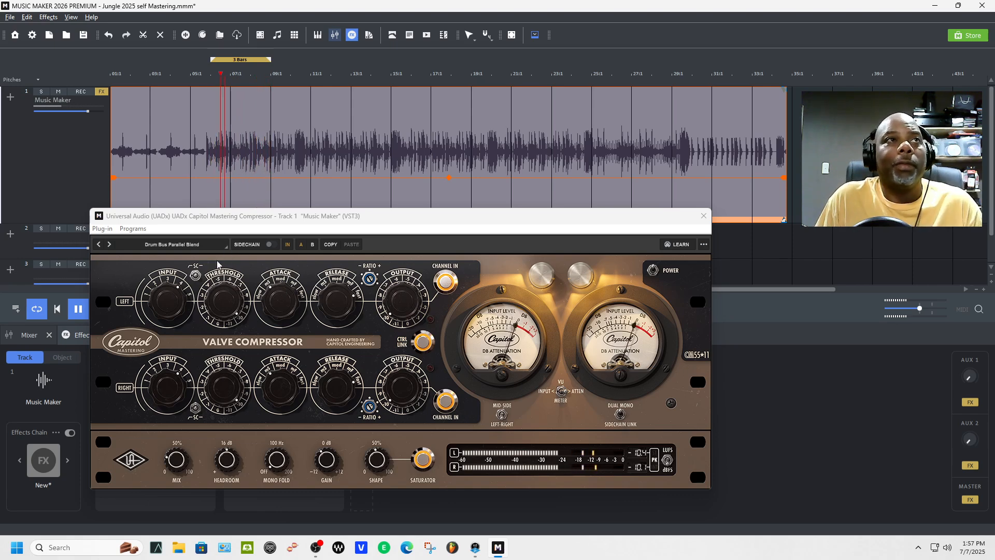
left_click(110, 246)
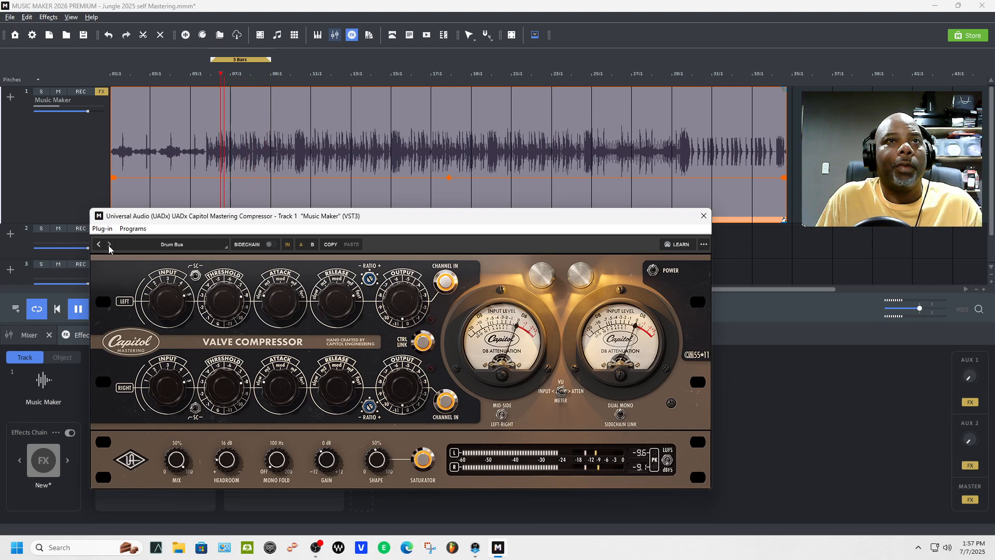
left_click(110, 245)
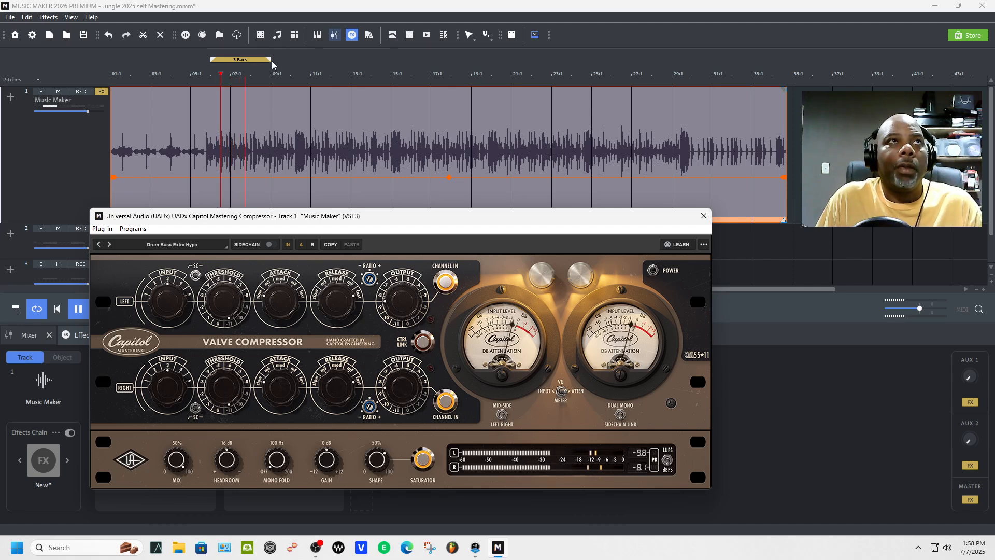
Extend the loop range to 7 bars and audition the Capitol compressor's preset over it, closing the plug-in when done.
left_click_drag(272, 64, 353, 64)
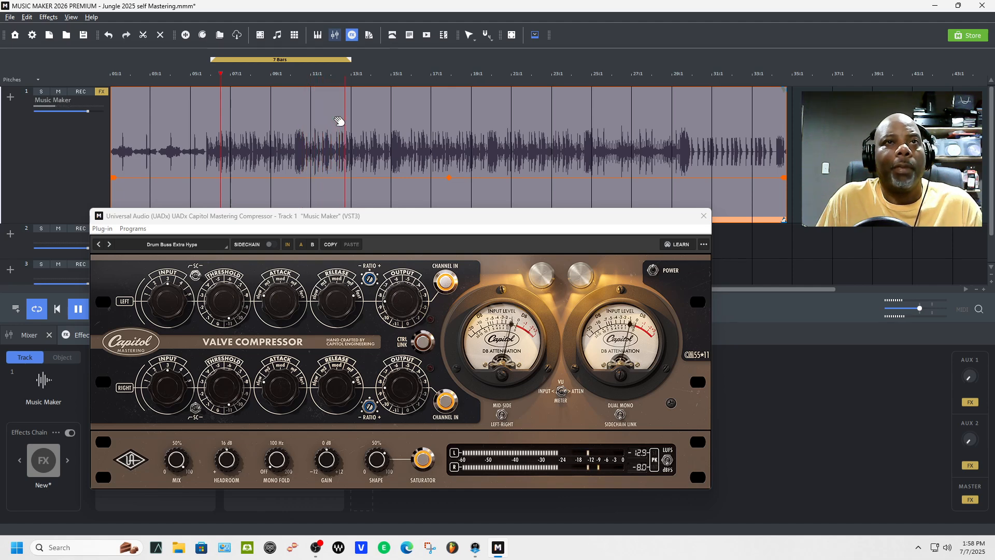
key("space")
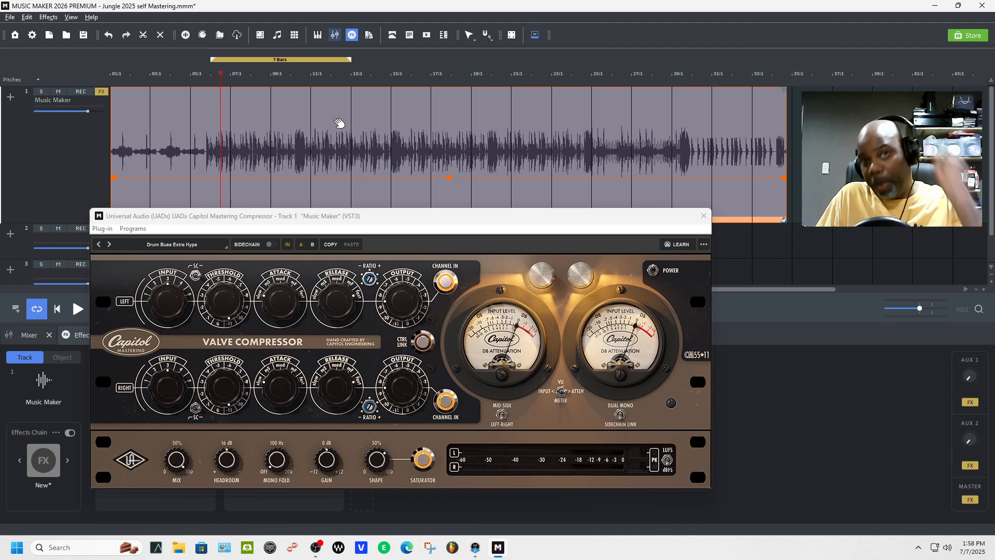
key("space")
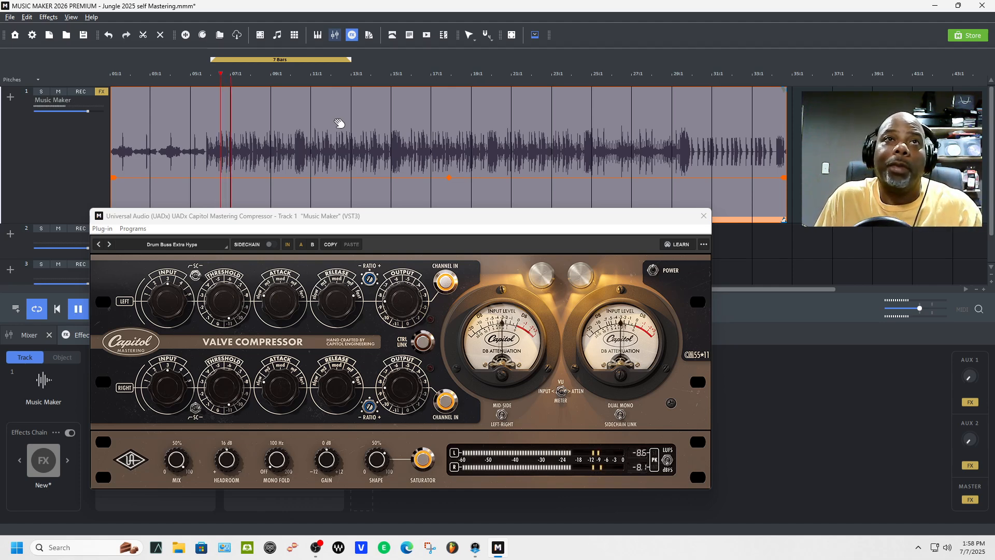
key("space")
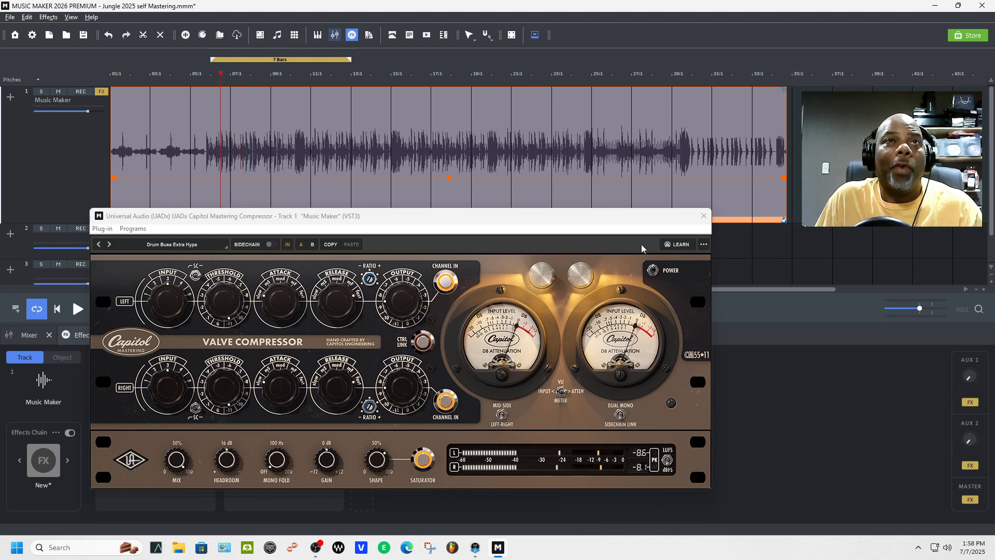
left_click(703, 216)
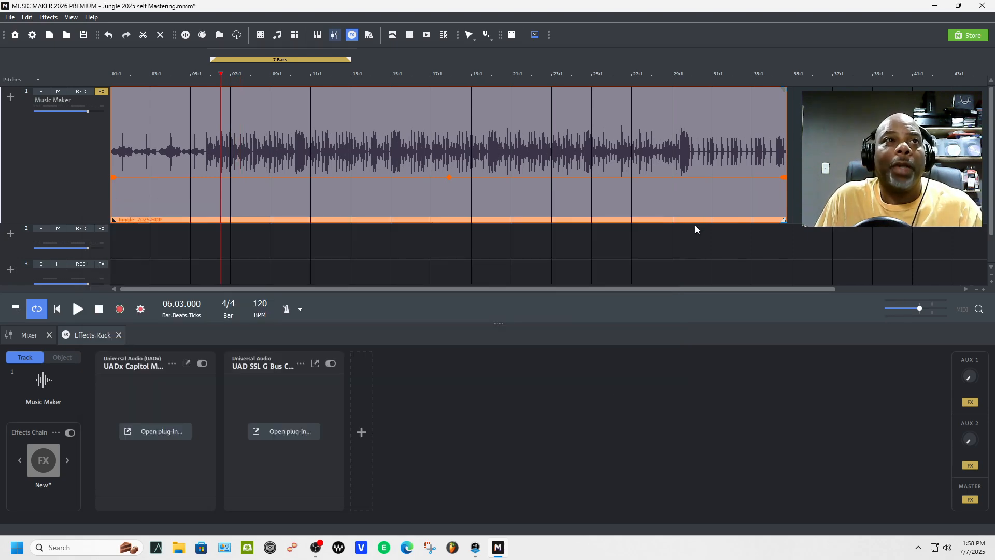
Open the UAD SSL G Bus Compressor on track 1 and play the loop through it.
left_click(310, 440)
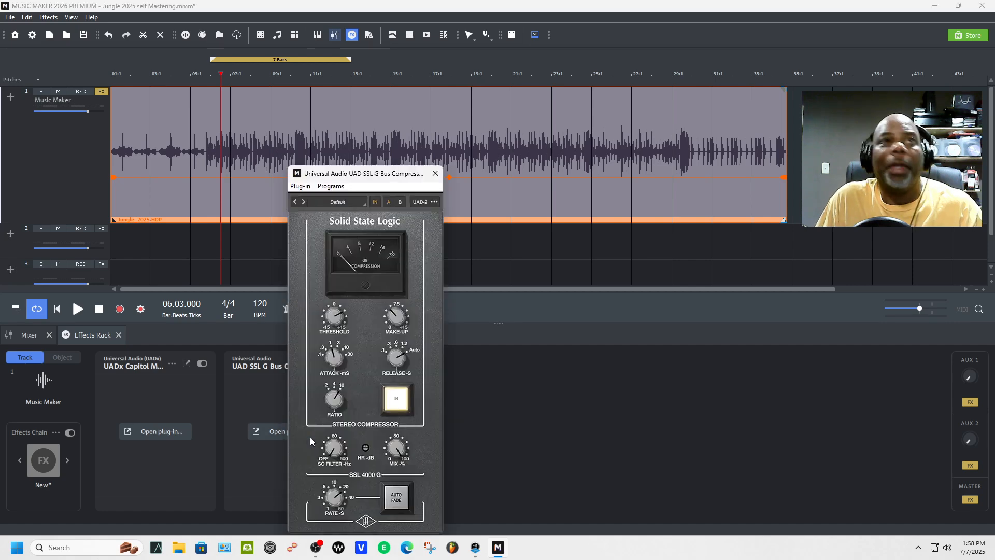
key("space")
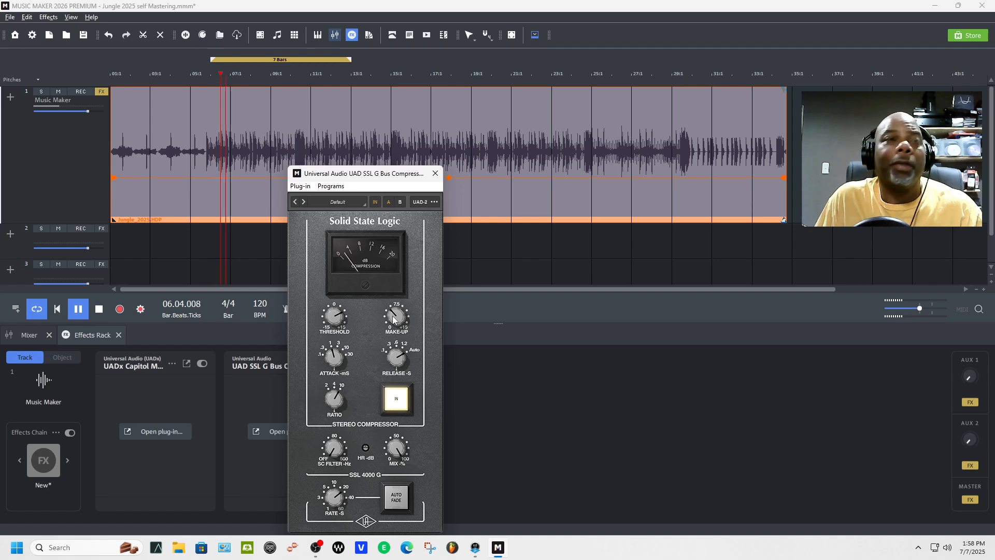
Raise the Master channel's volume to 0.0 dB in the mixer.
left_click(29, 335)
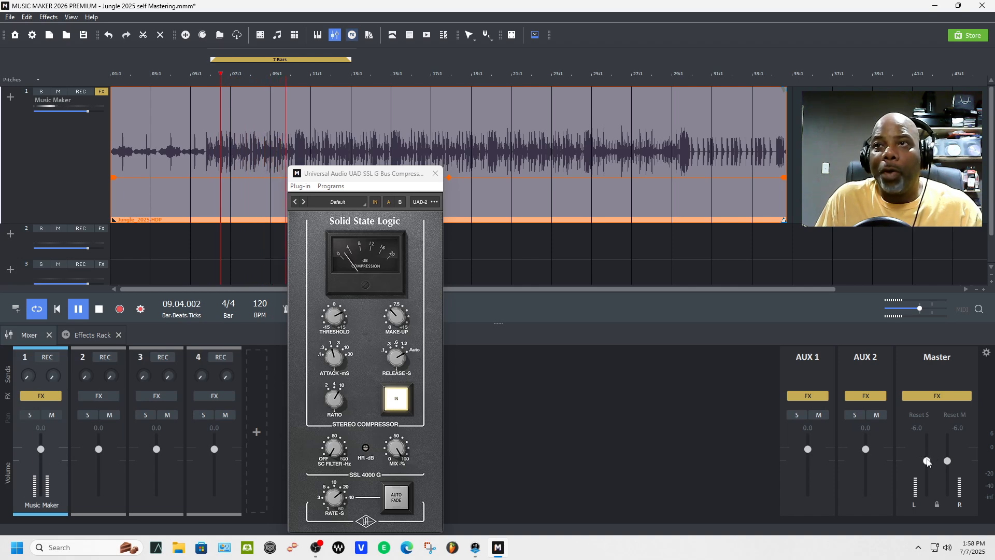
left_click_drag(927, 462, 928, 452)
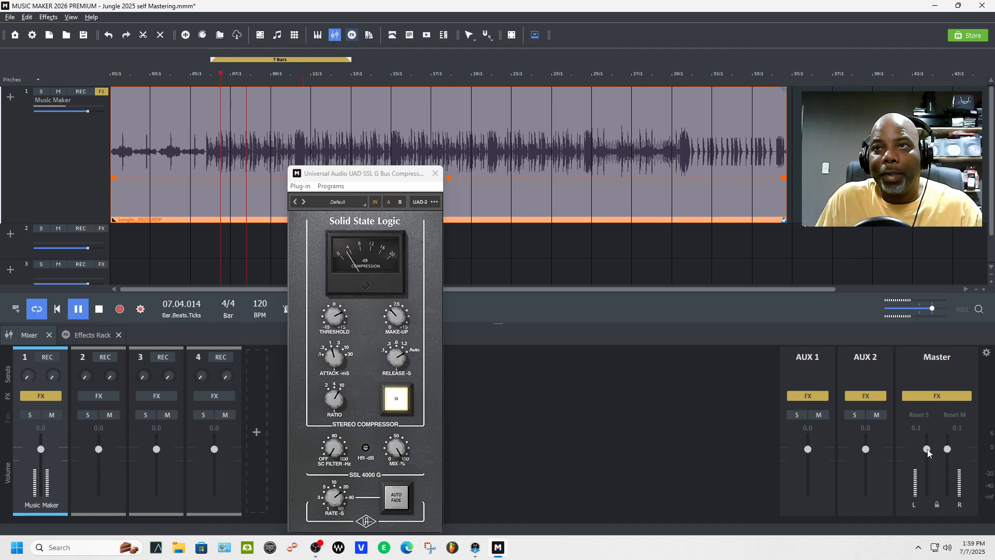
left_click(915, 428)
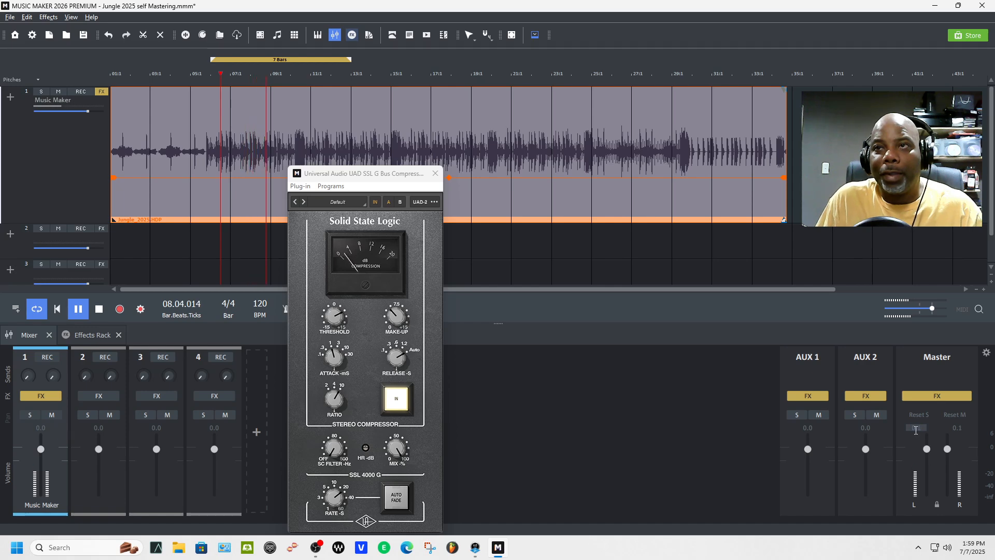
type("0")
key("Return")
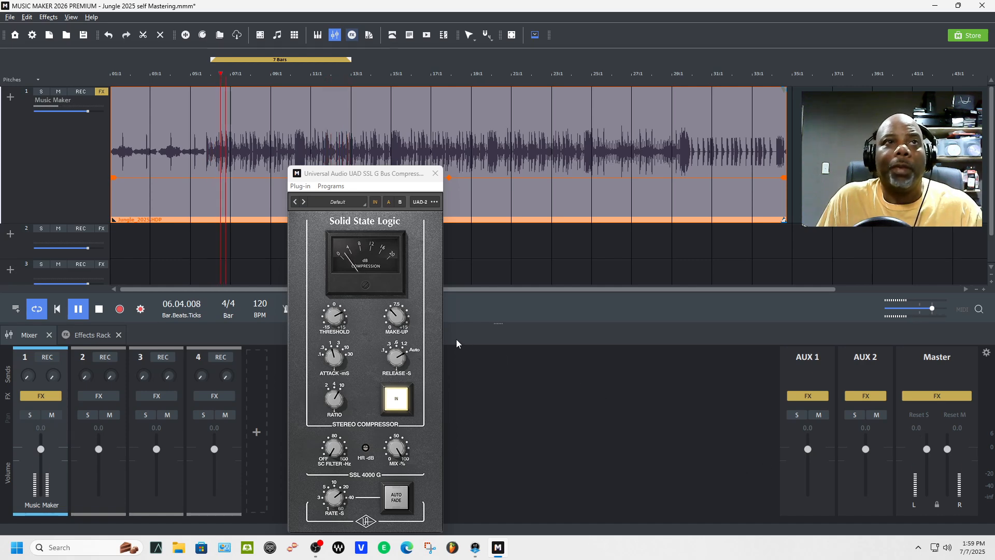
Extend the loop range to 12 bars, and lower the threshold and raise the make-up gain of the SSL G Bus Compressor.
left_click_drag(351, 60, 451, 63)
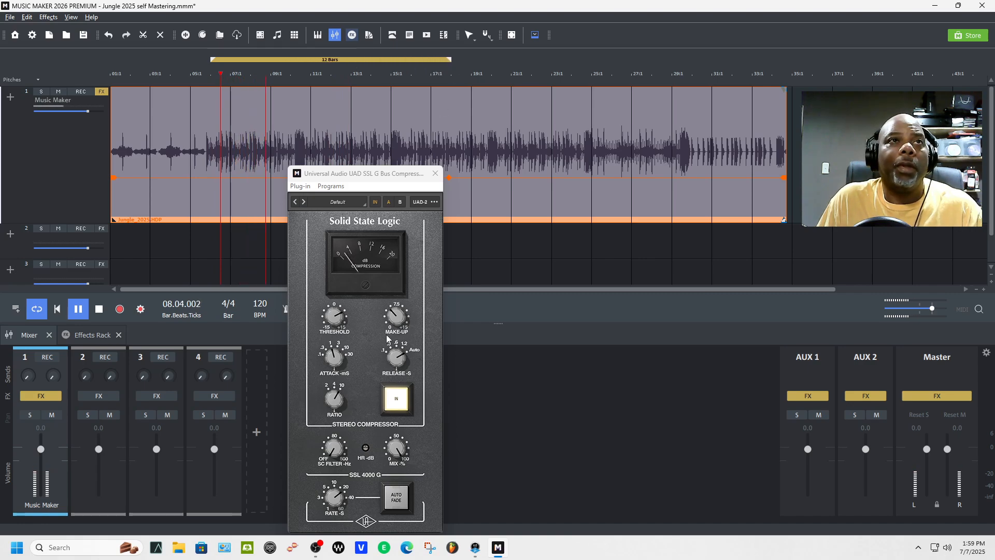
left_click(333, 318)
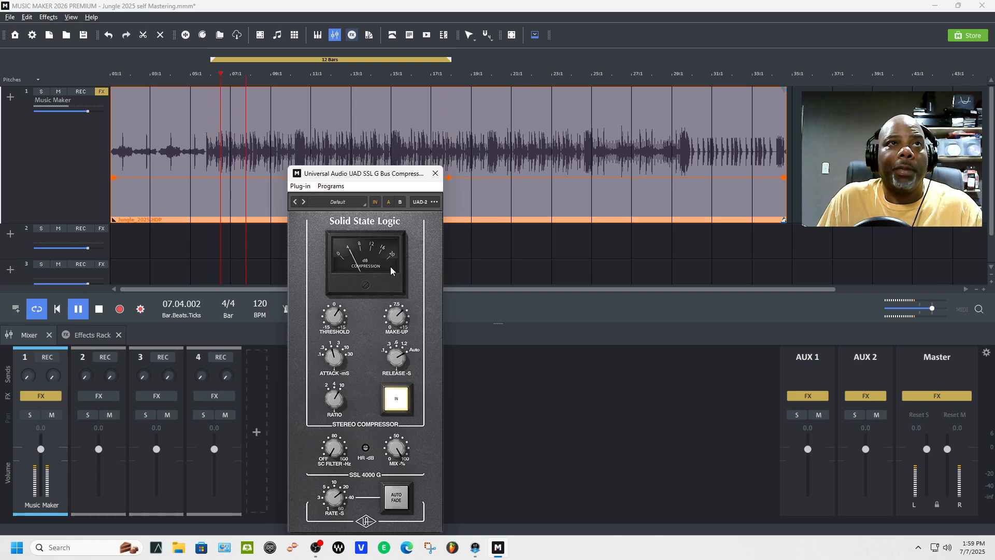
left_click(435, 174)
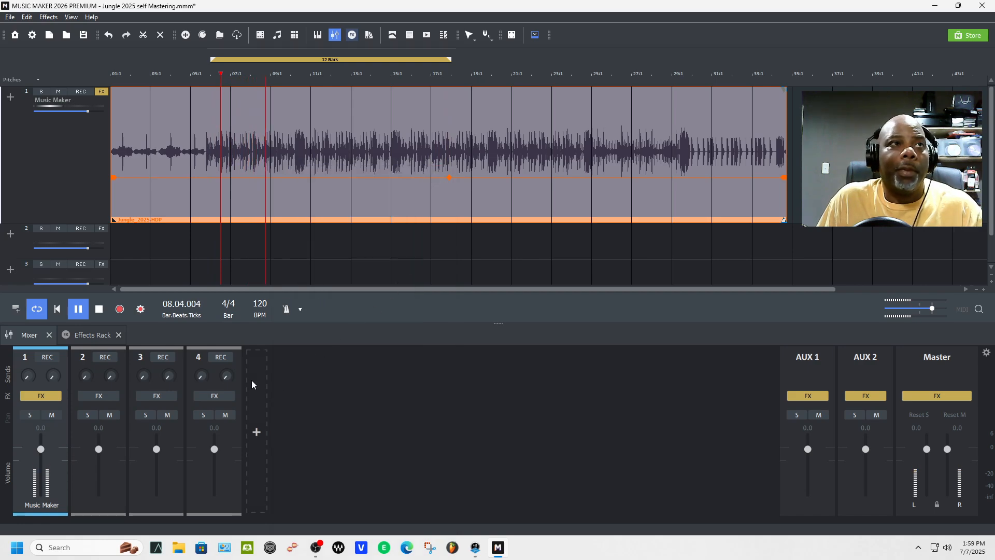
Browse the MAGIX and VST effects available for track 1, including Plugin Alliance and Cymatics, without adding one, and stop playback.
left_click(107, 338)
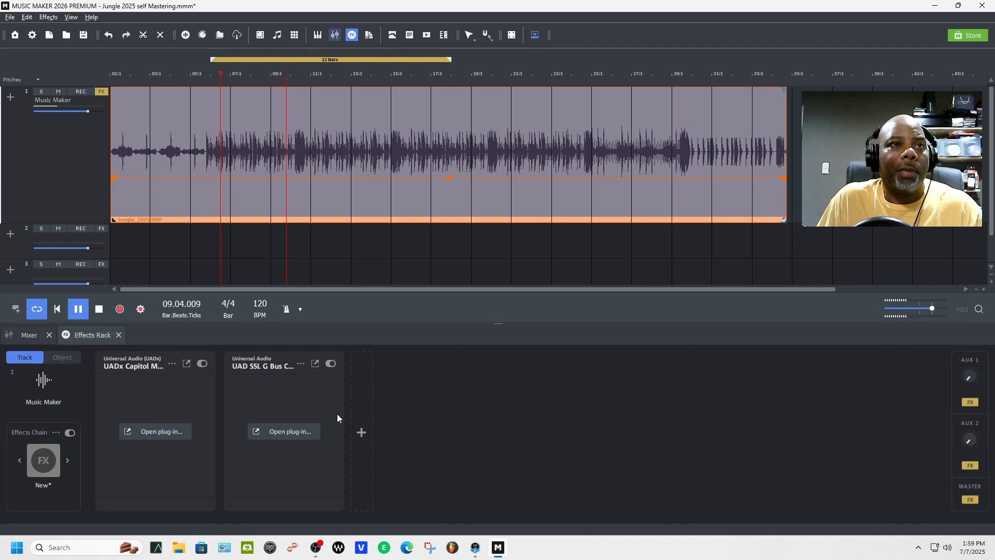
left_click(362, 432)
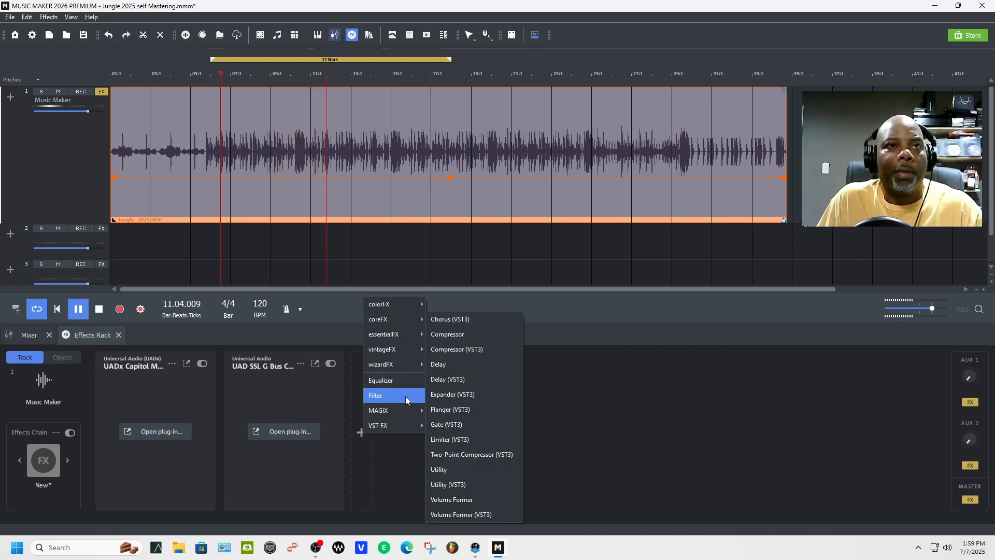
mouse_move(400, 410)
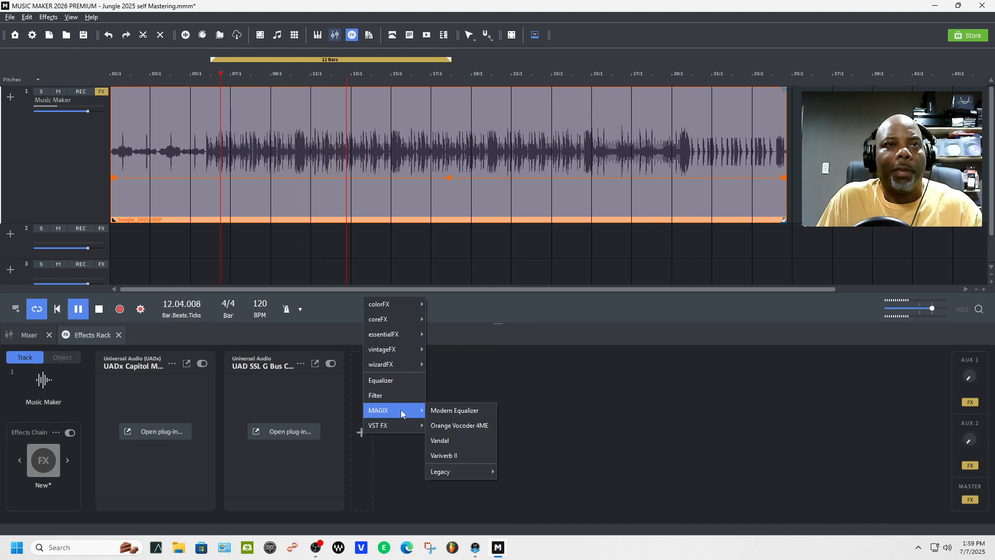
mouse_move(404, 427)
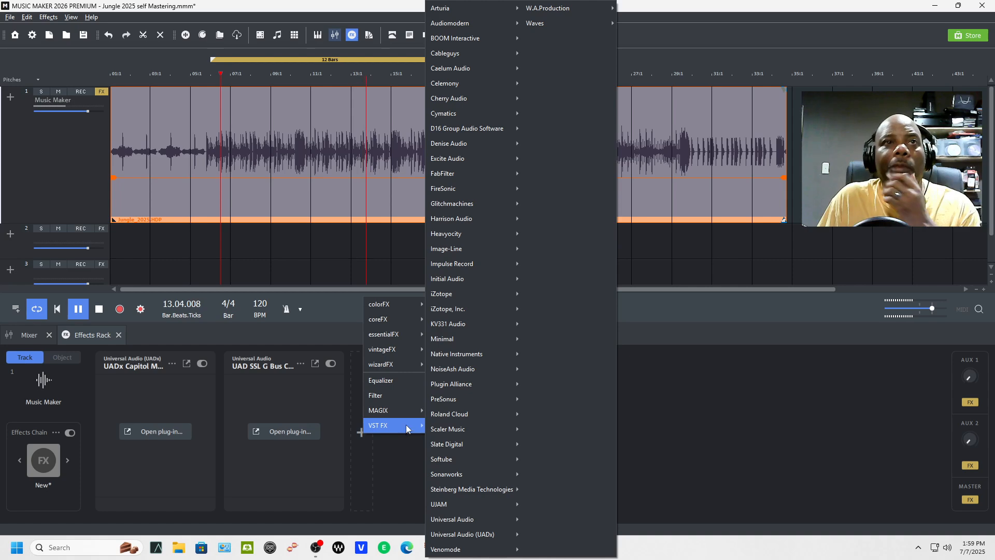
mouse_move(467, 382)
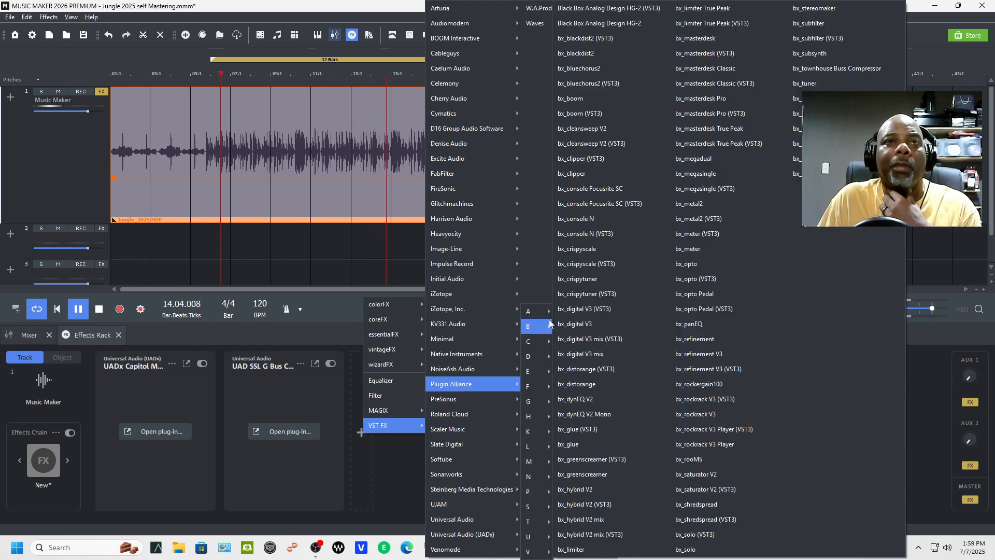
mouse_move(547, 447)
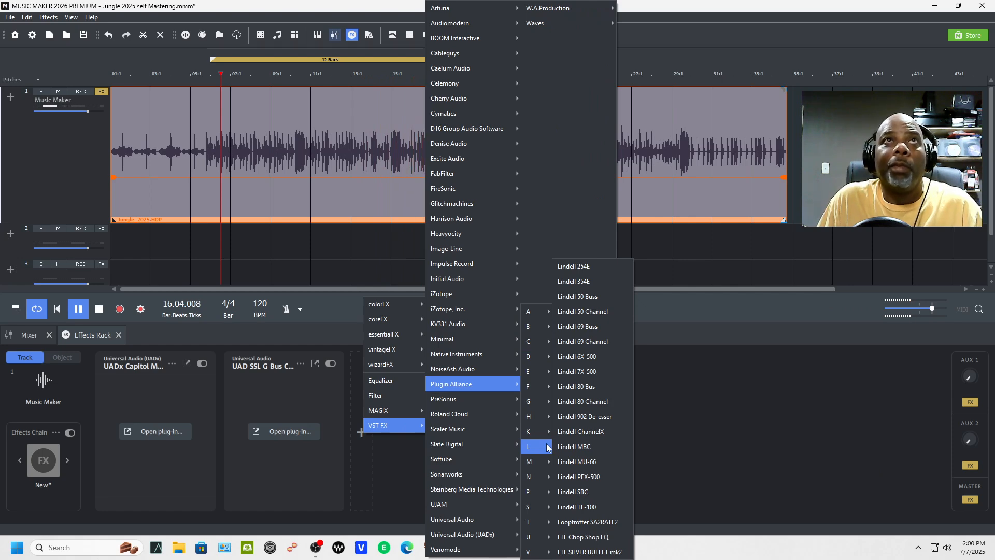
mouse_move(515, 116)
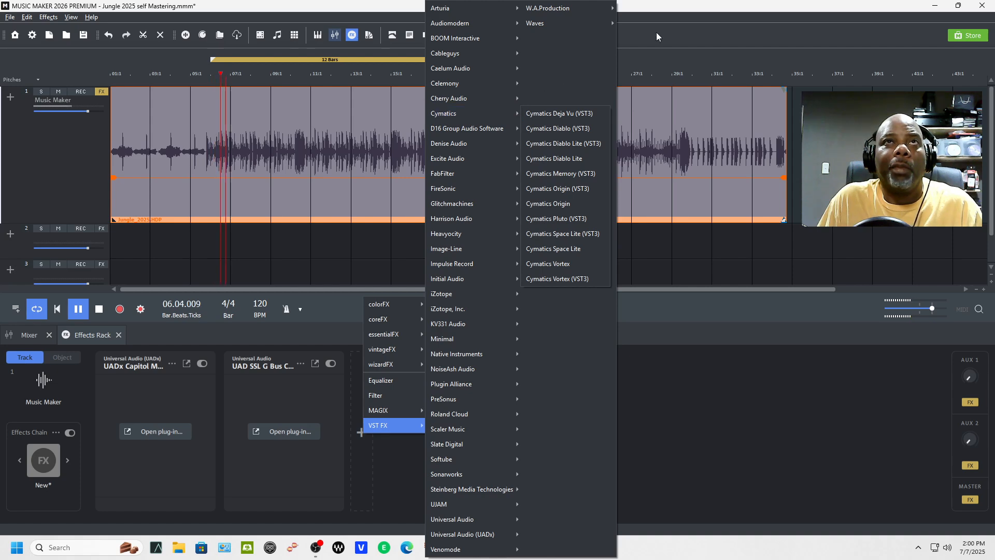
left_click(674, 24)
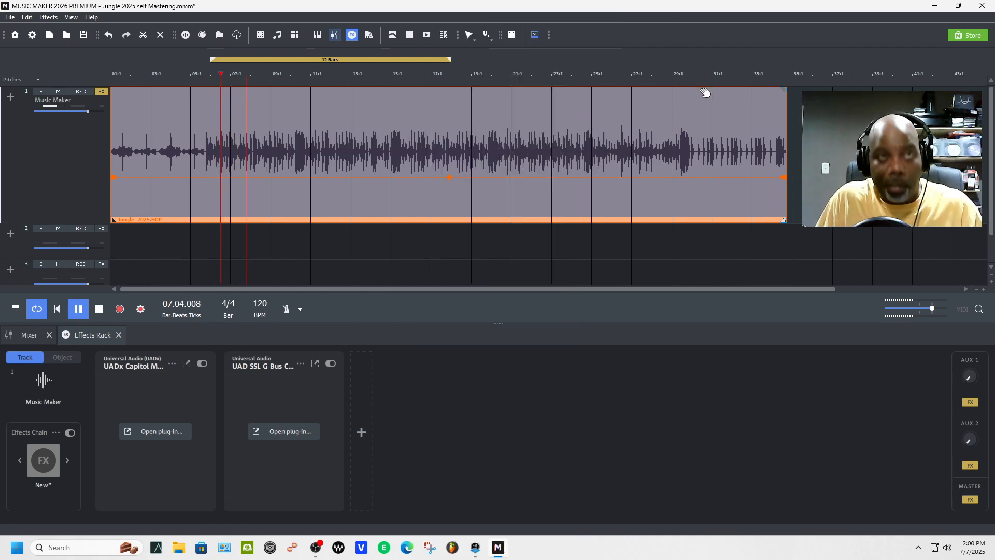
key("space")
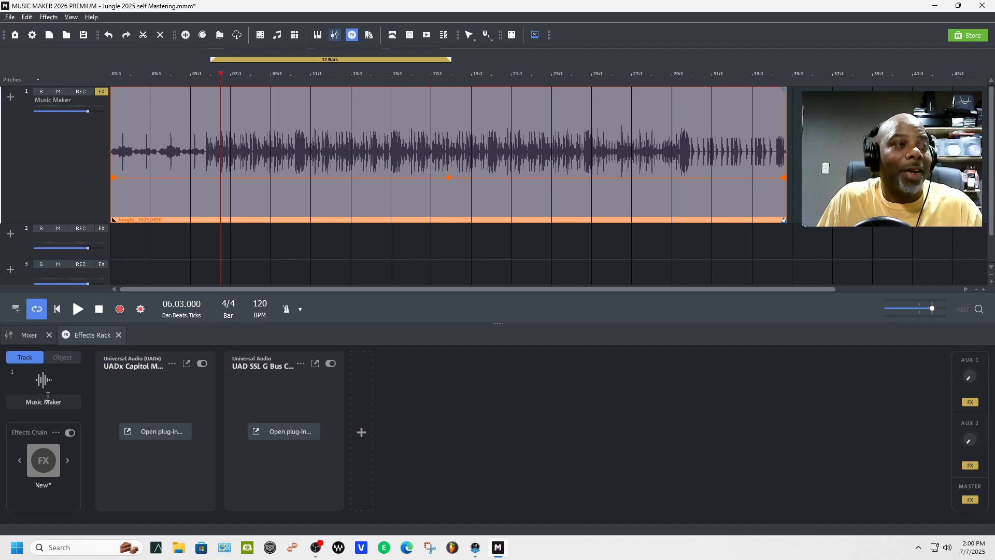
Return to the mixer, lower the Jungle_2025 clip's volume almost to silence and briefly play the loop.
left_click(34, 333)
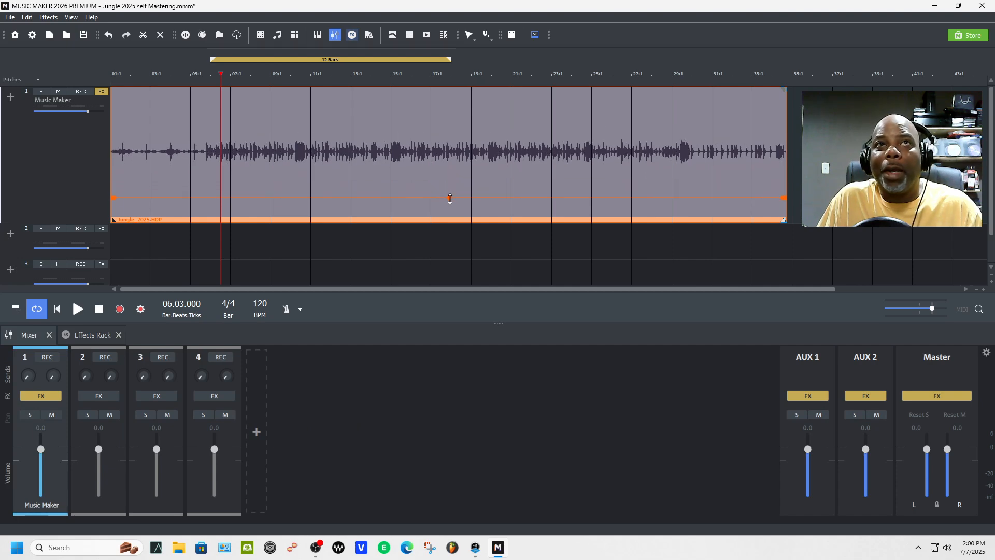
left_click_drag(452, 180, 449, 212)
key("space")
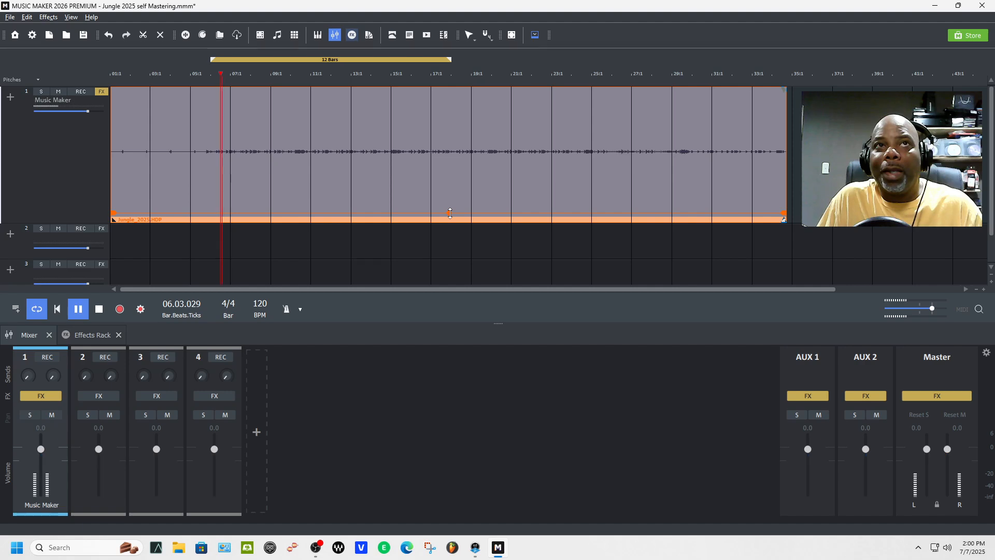
key("space")
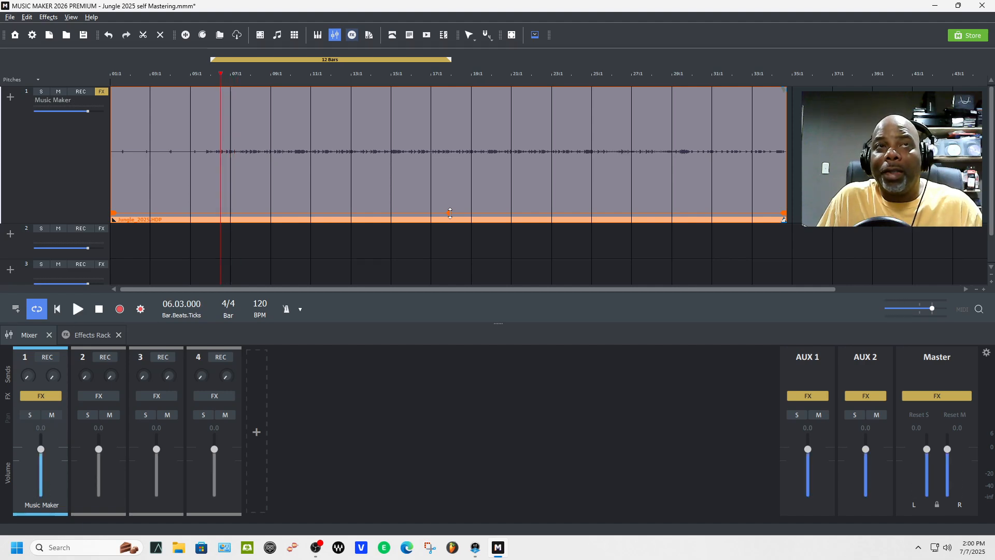
Raise the Jungle_2025 clip's volume back to a moderate level and fine-tune it slightly upward while auditioning the loop.
left_click_drag(450, 212, 454, 187)
key("space")
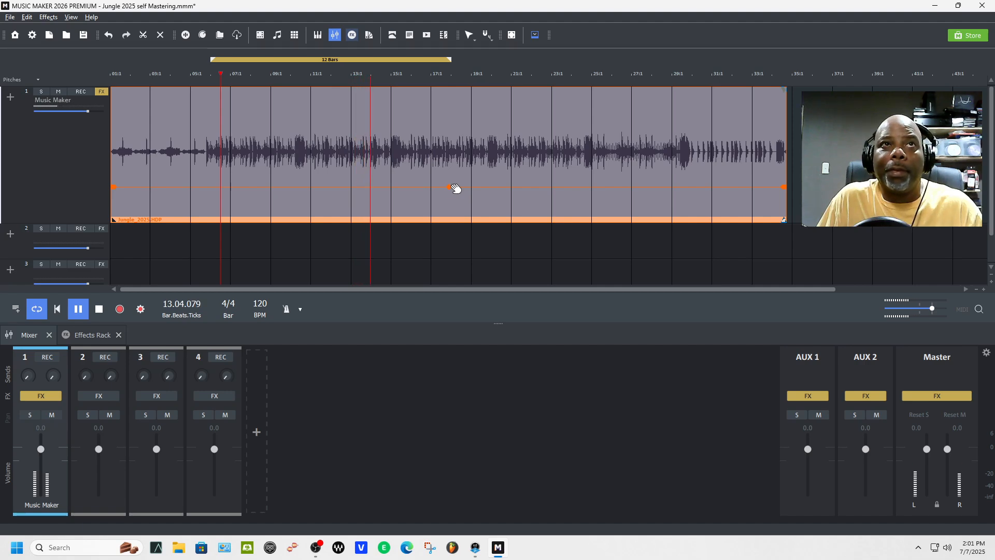
left_click_drag(450, 187, 449, 183)
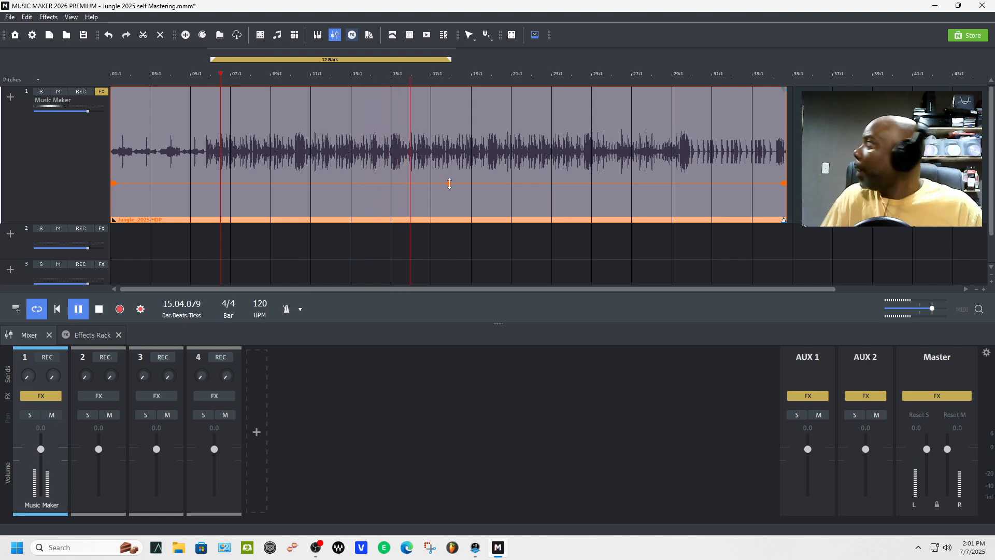
key("space")
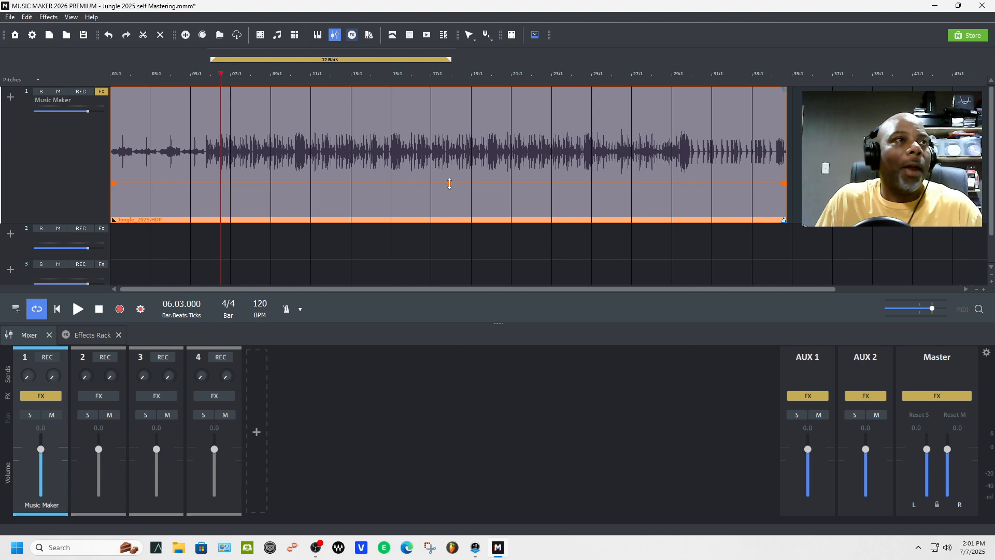
key("space")
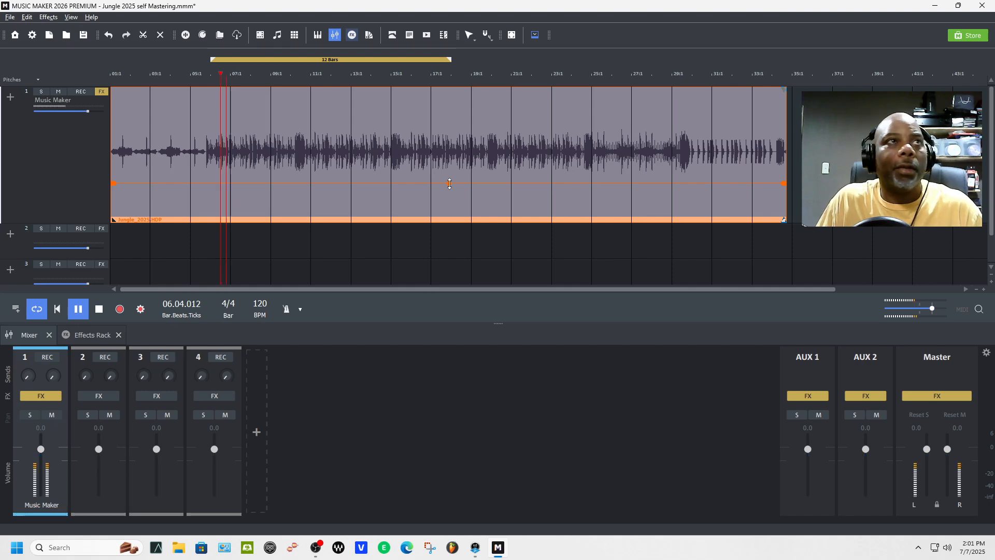
key("space")
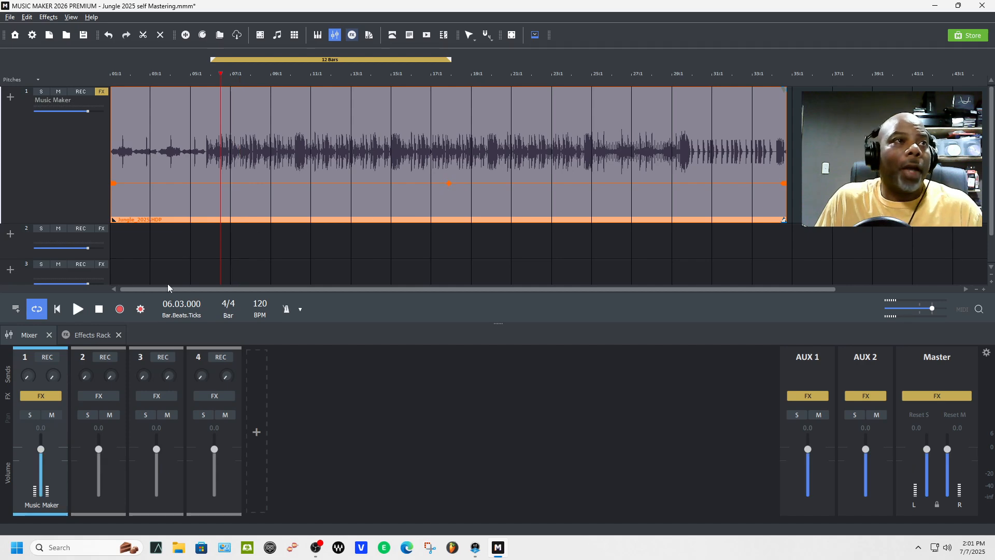
Review the UADx Capitol Mastering Compressor's settings on track 1 and close the plug-in.
left_click(93, 332)
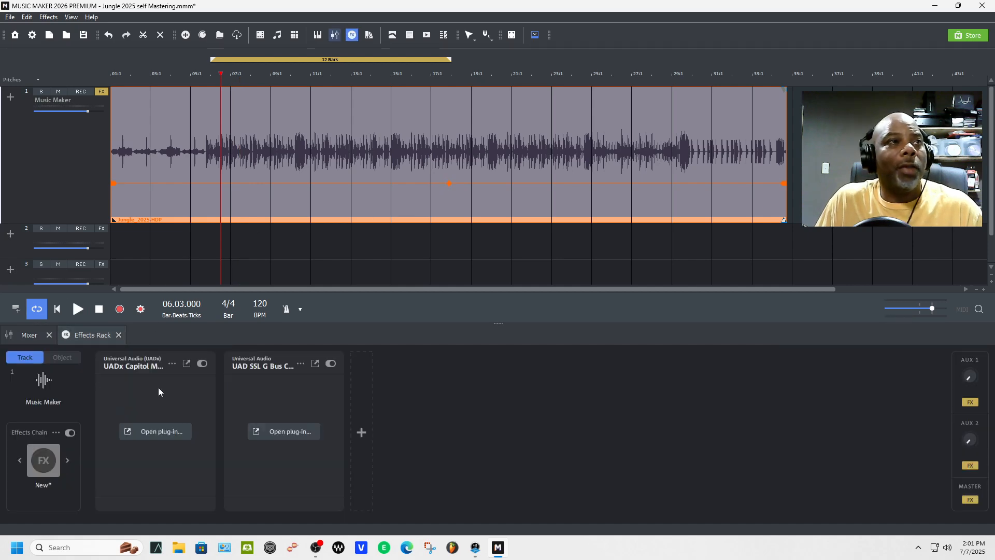
left_click(179, 428)
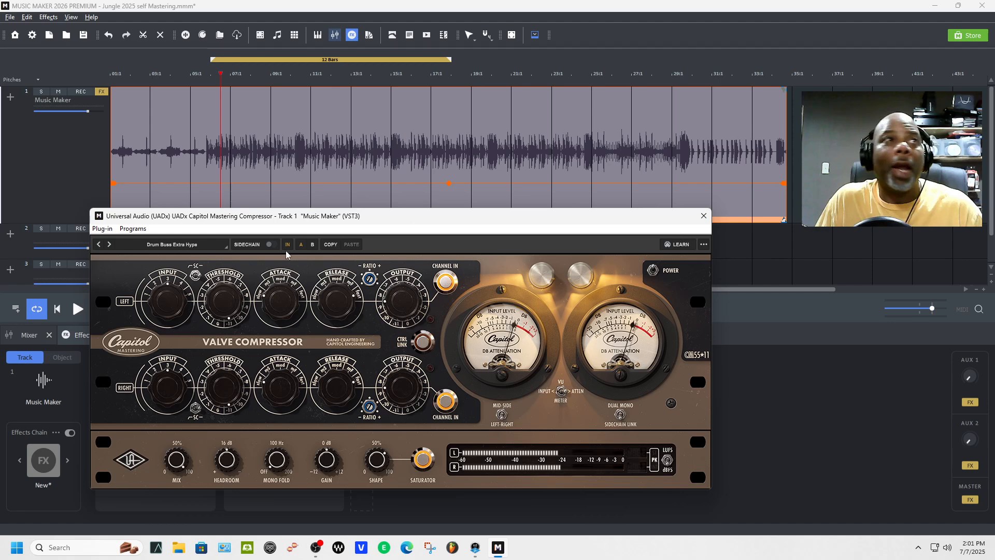
left_click(703, 216)
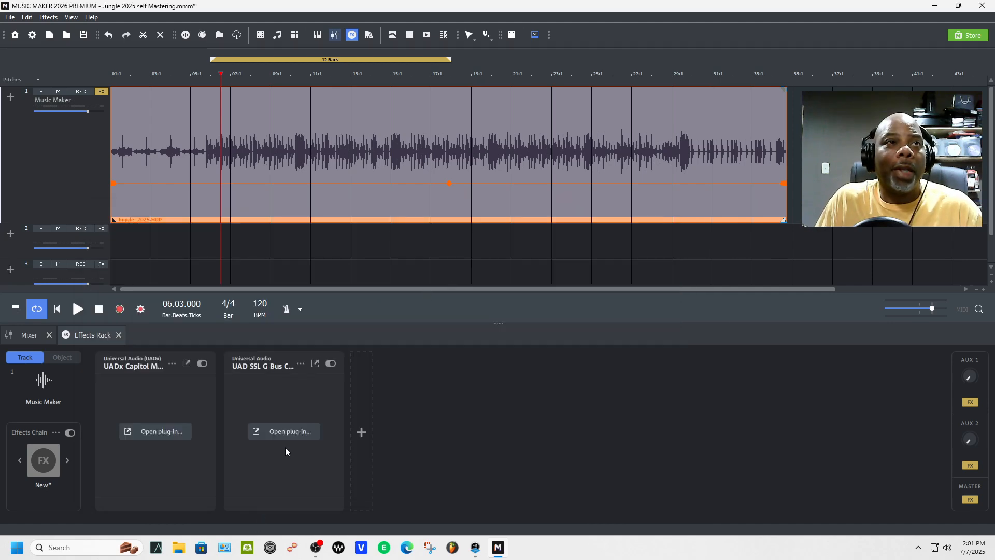
Check the gain reduction of the UAD SSL G Bus Compressor while playing the loop, and close the plug-in.
left_click(292, 433)
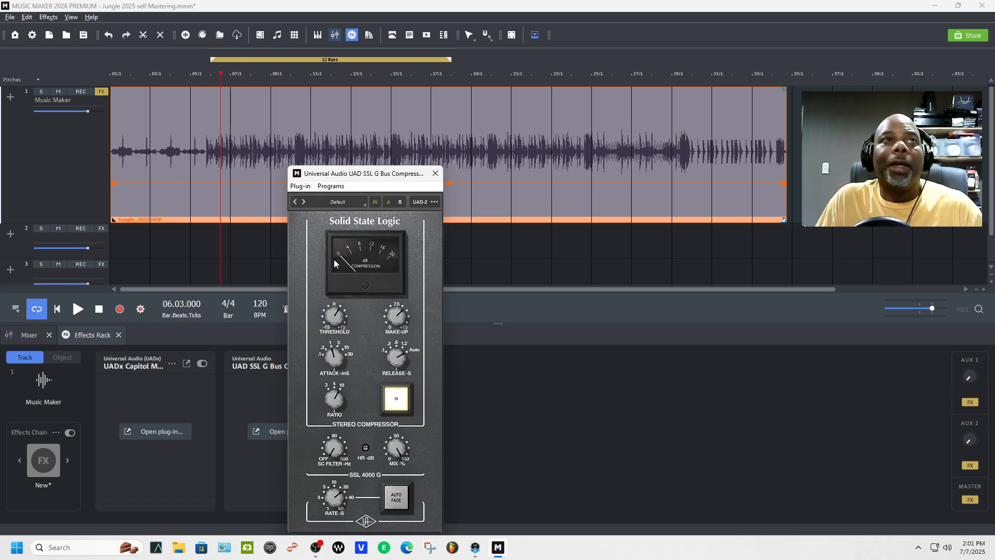
left_click_drag(368, 175, 417, 165)
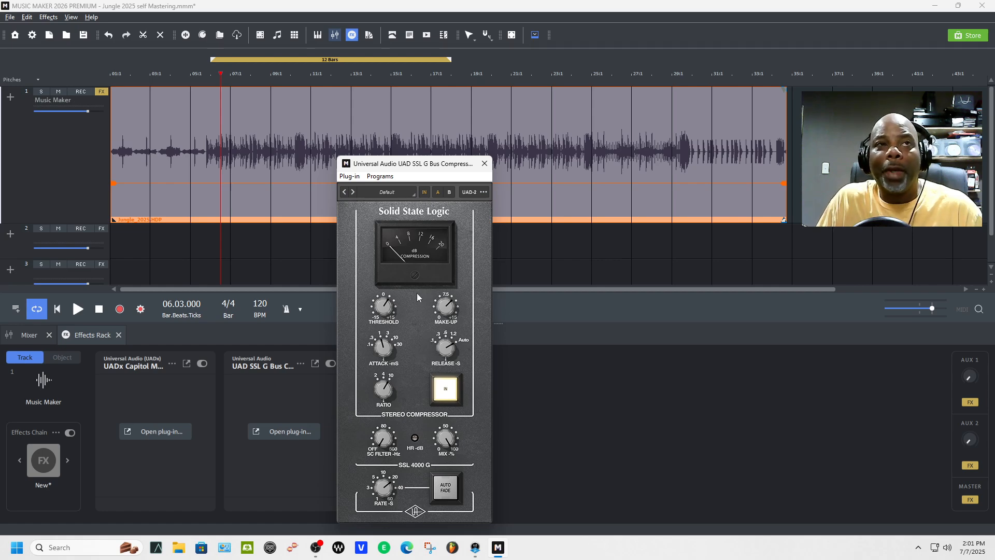
key("space")
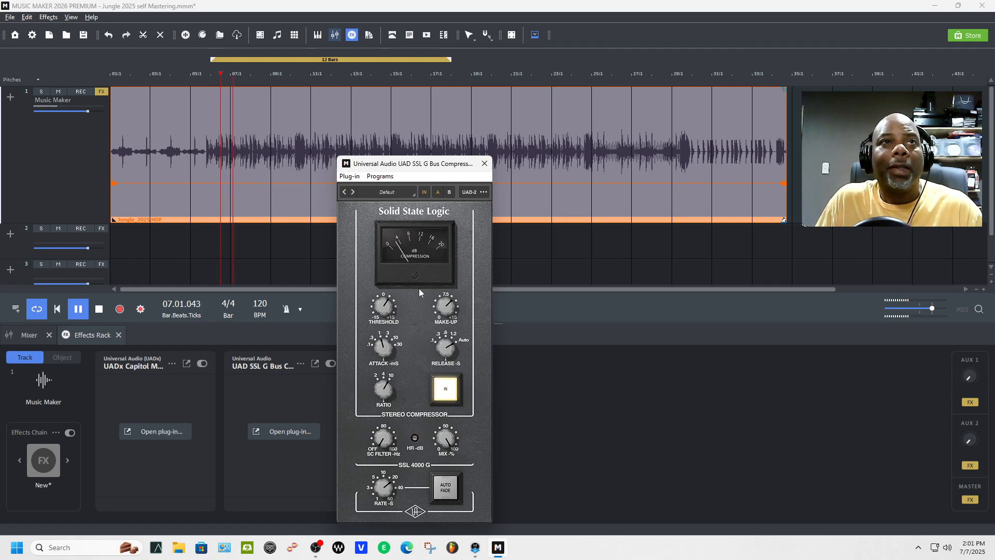
key("space")
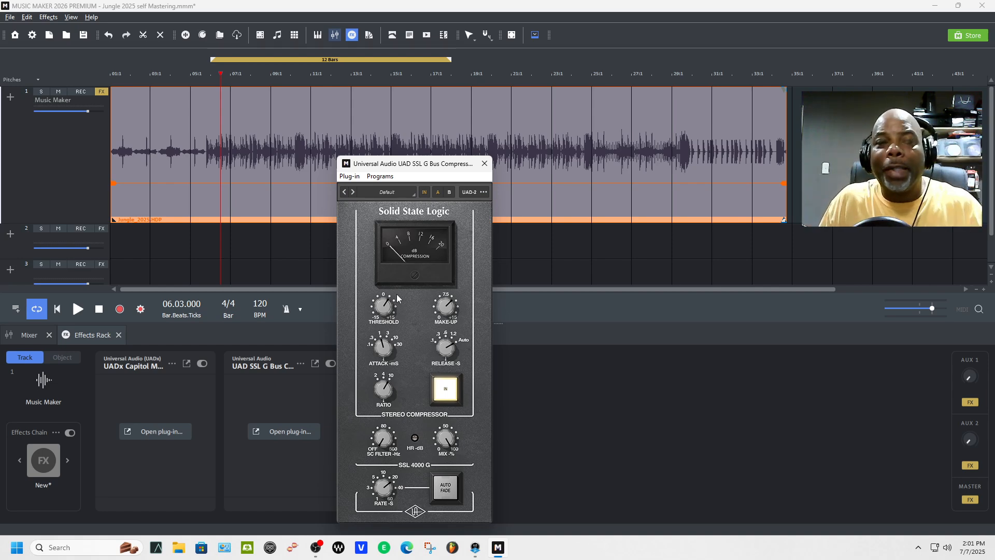
left_click(484, 163)
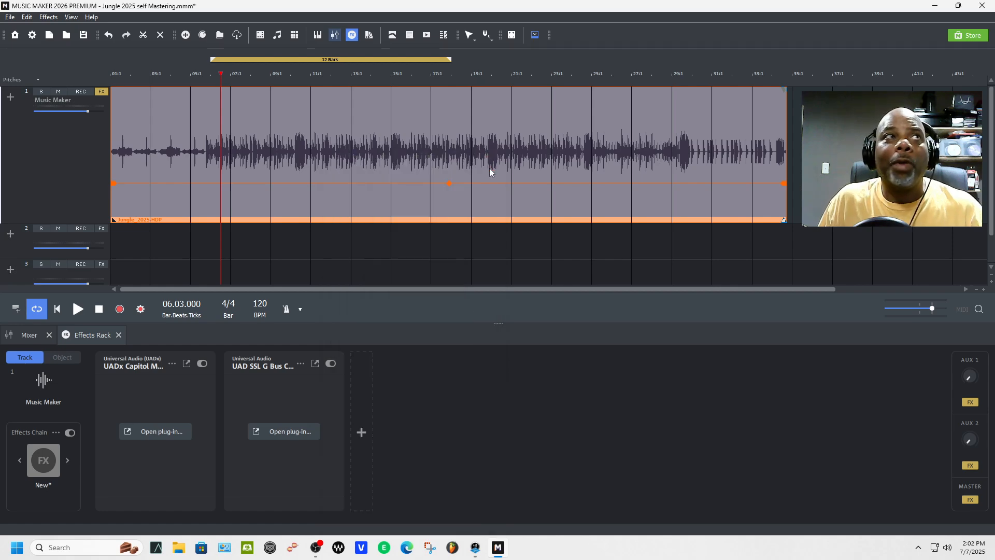
Extend the loop range in both directions to cover the whole Jungle_2025 clip, 33:3 bars.
left_click_drag(213, 59, 110, 59)
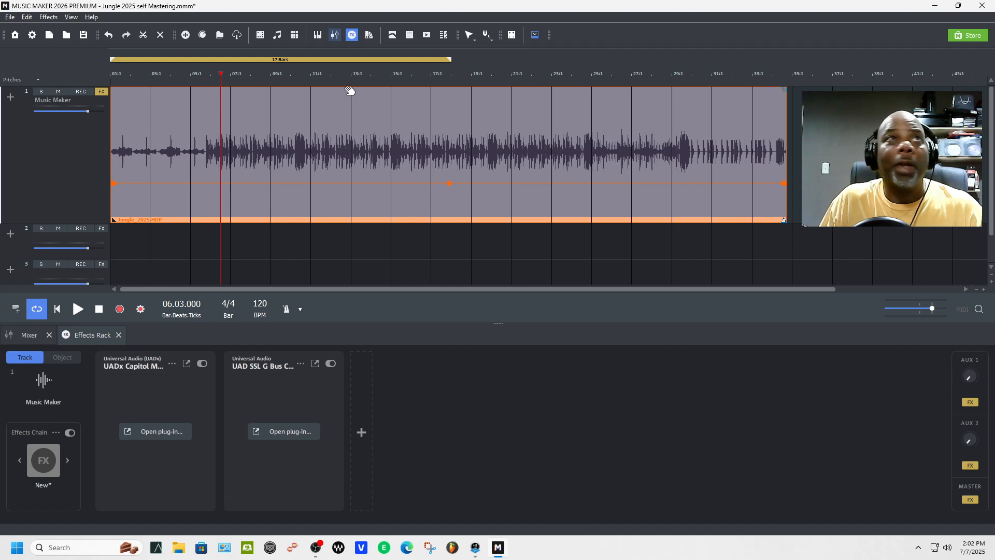
left_click_drag(451, 59, 787, 59)
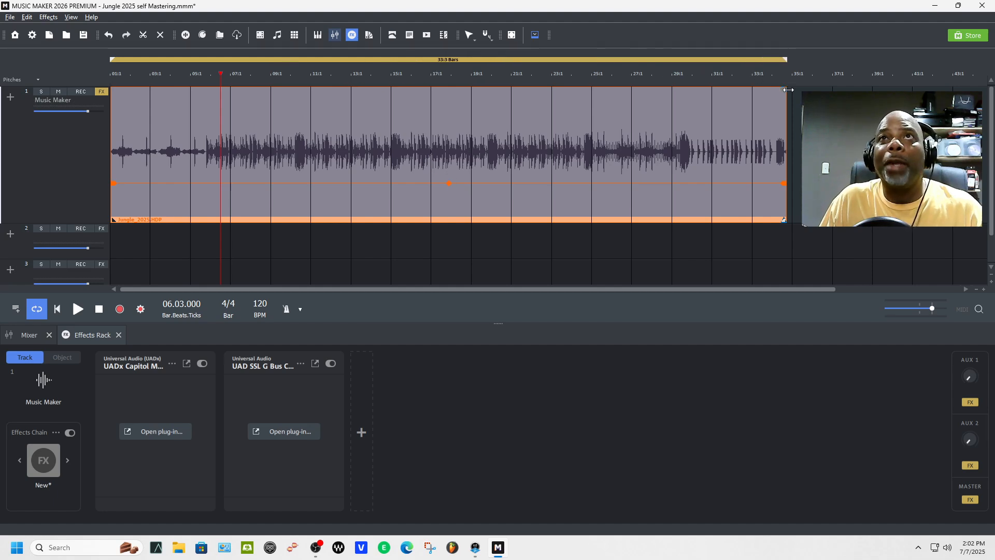
Examine the fade-out and the loop boundary at the end of the Jungle_2025 clip up close, leaving the clip deselected.
left_click(984, 289)
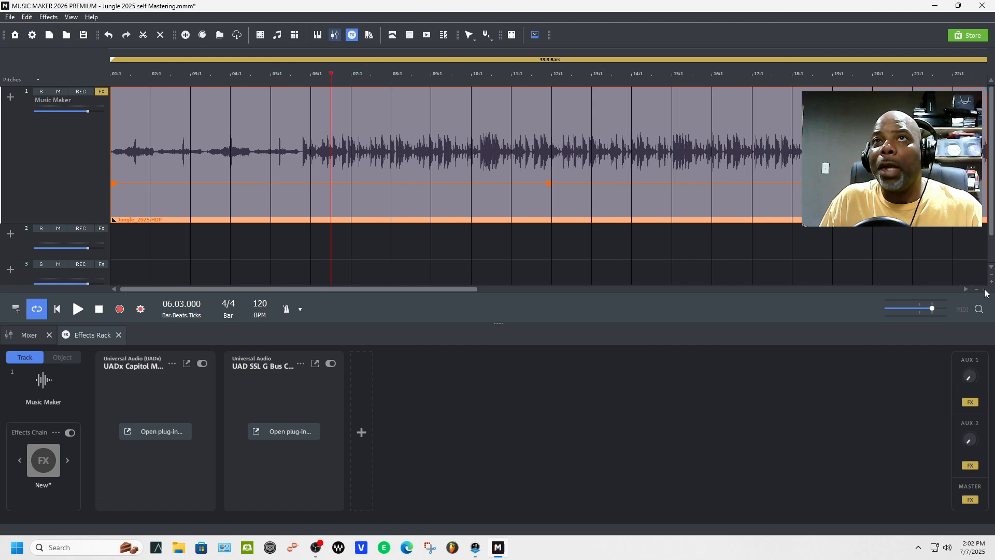
left_click(984, 290)
left_click(984, 290)
left_click_drag(244, 290, 701, 266)
left_click(701, 267)
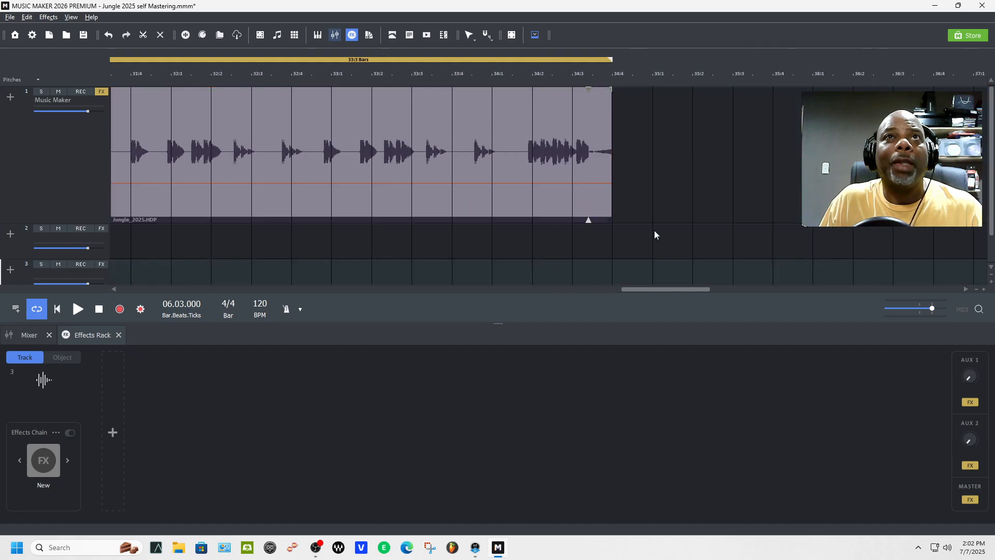
left_click(605, 219)
left_click_drag(590, 221, 595, 220)
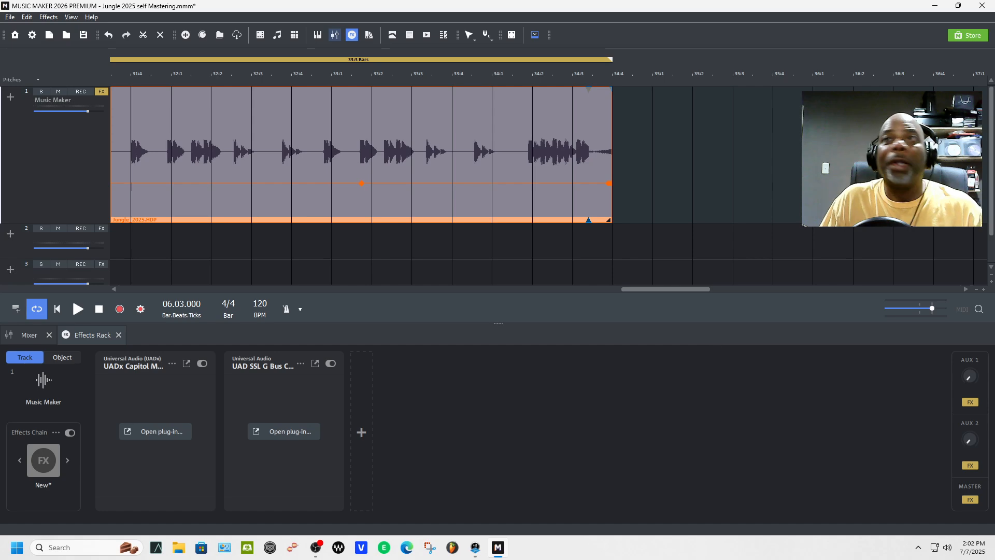
left_click(976, 289)
left_click(975, 290)
left_click(976, 289)
left_click(976, 290)
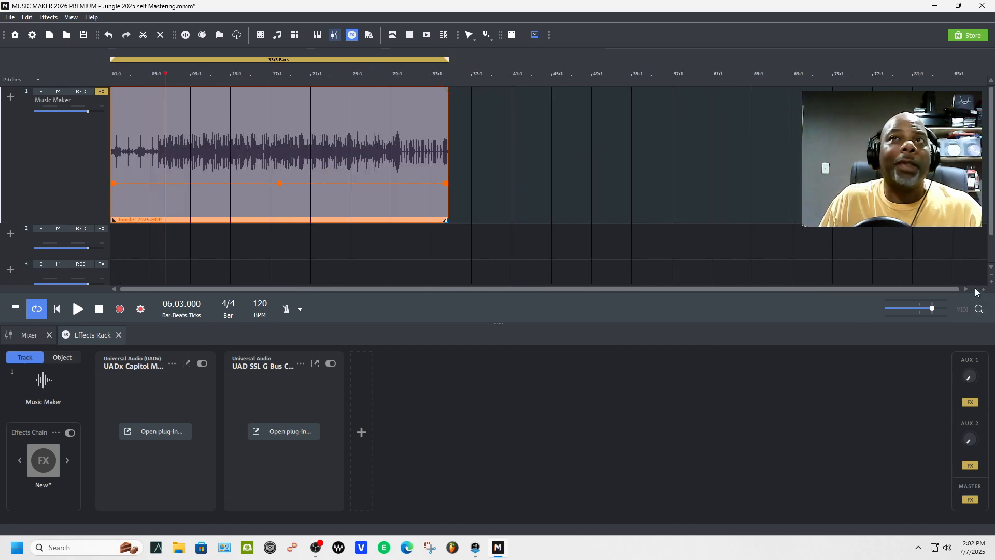
left_click(810, 283)
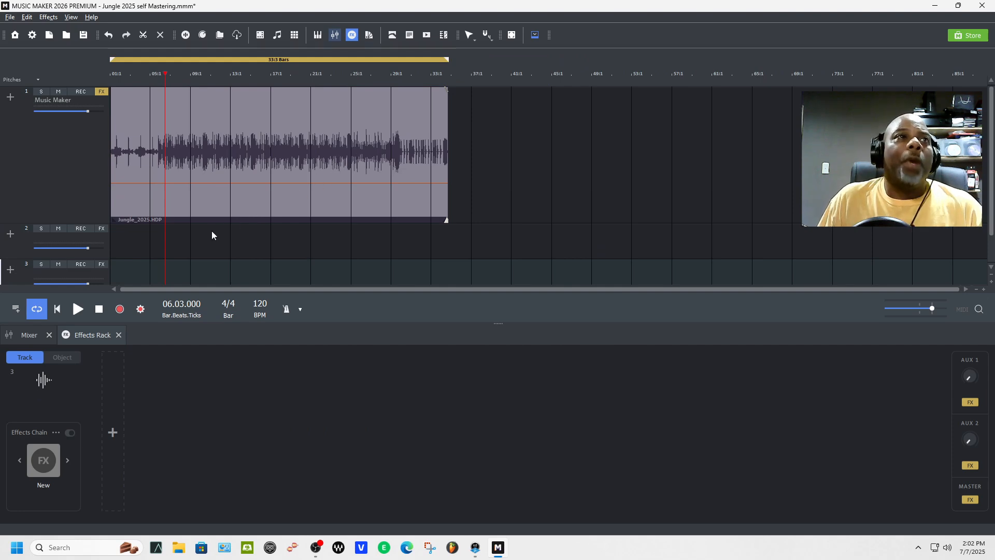
Return the playhead to the start of the song and reduce the height of track 1 so all four tracks fit.
left_click(62, 311)
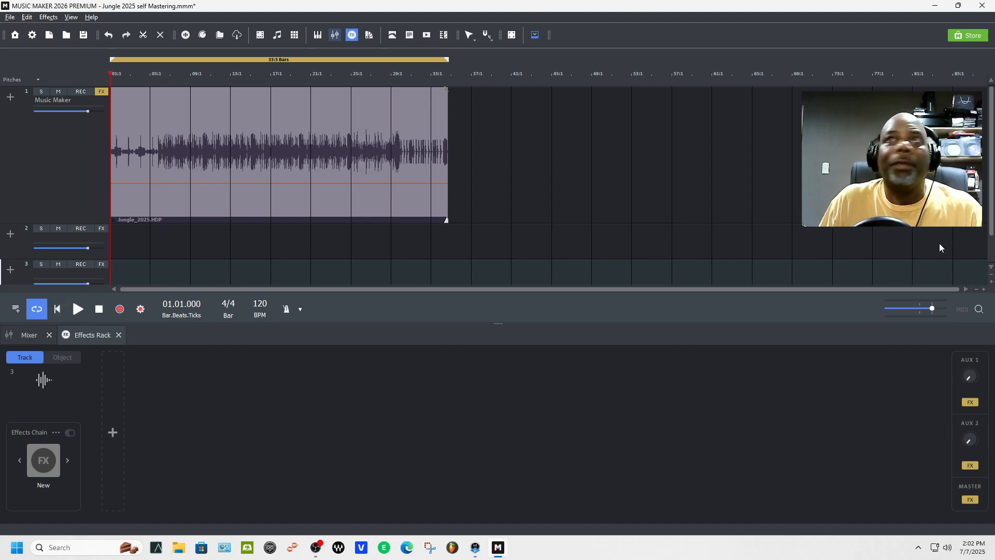
left_click(981, 289)
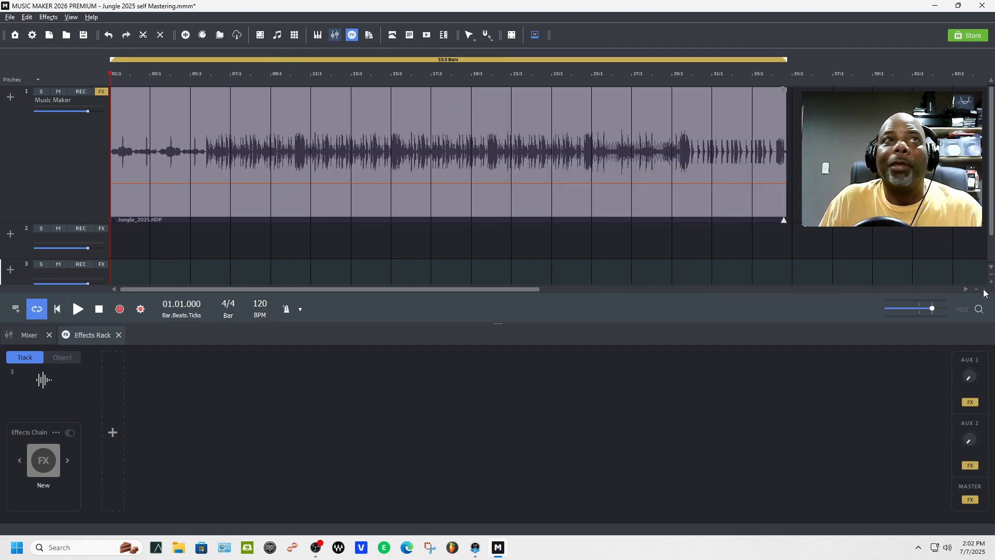
left_click_drag(42, 222, 53, 137)
left_click(54, 137)
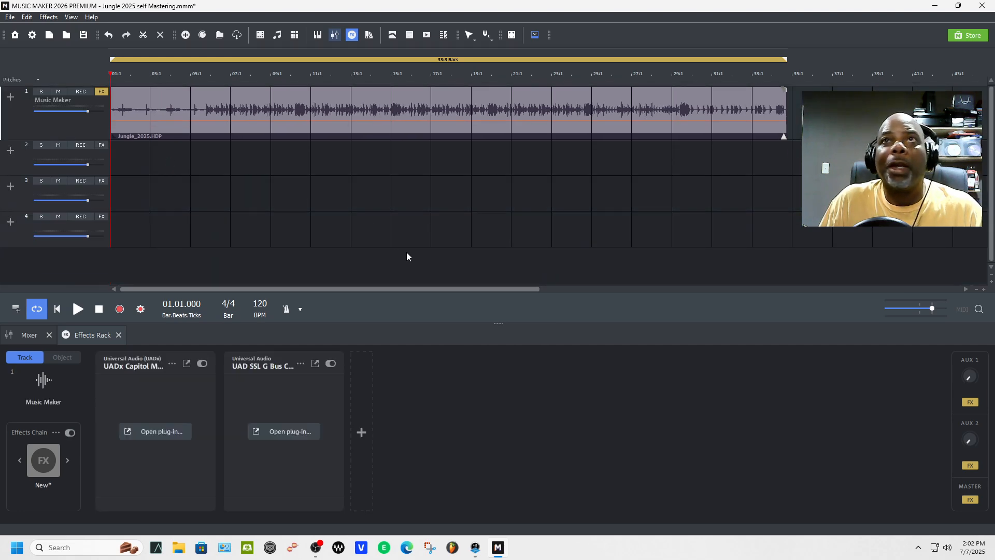
Export the song as the WAV file Jungle 2025 self Mastering2 with normalization turned off.
key("space")
key("space")
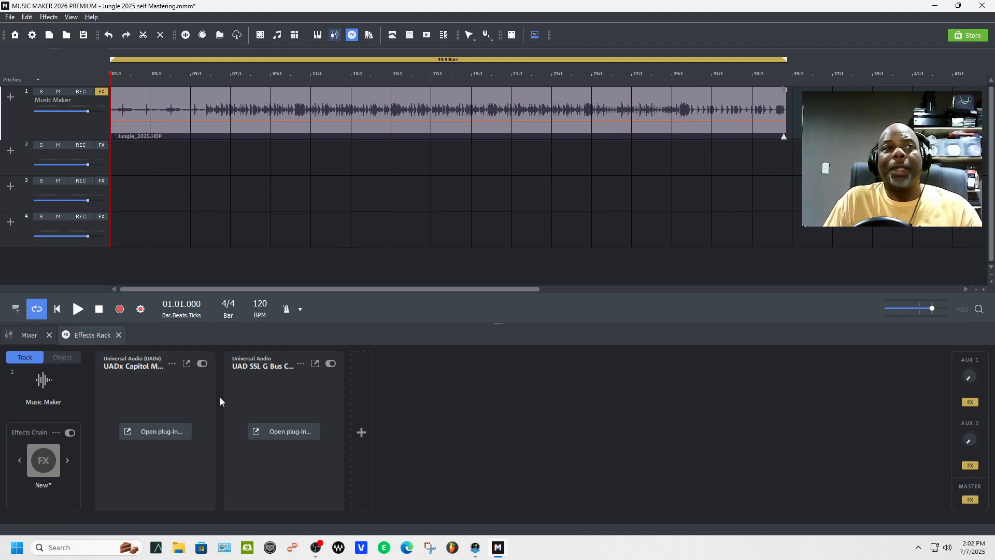
left_click(10, 17)
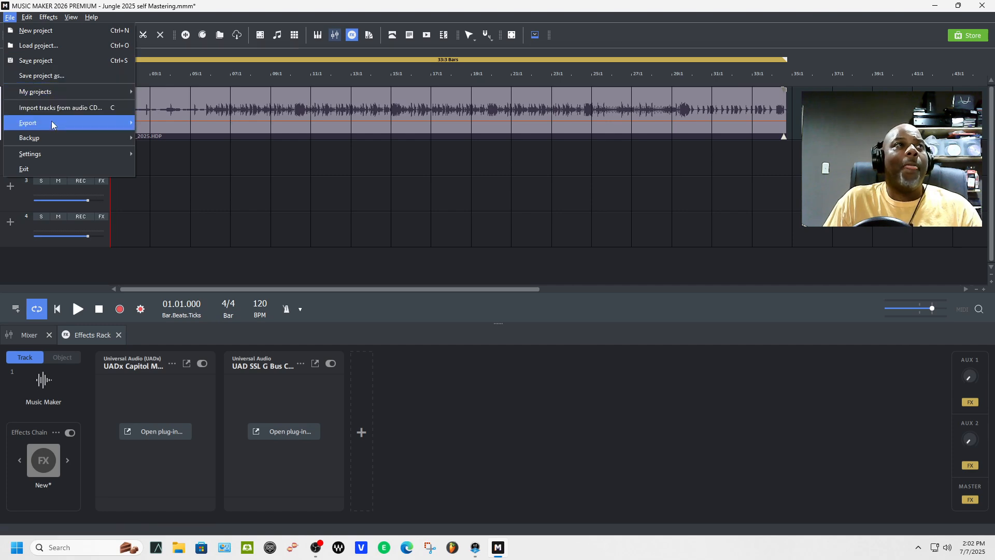
mouse_move(52, 123)
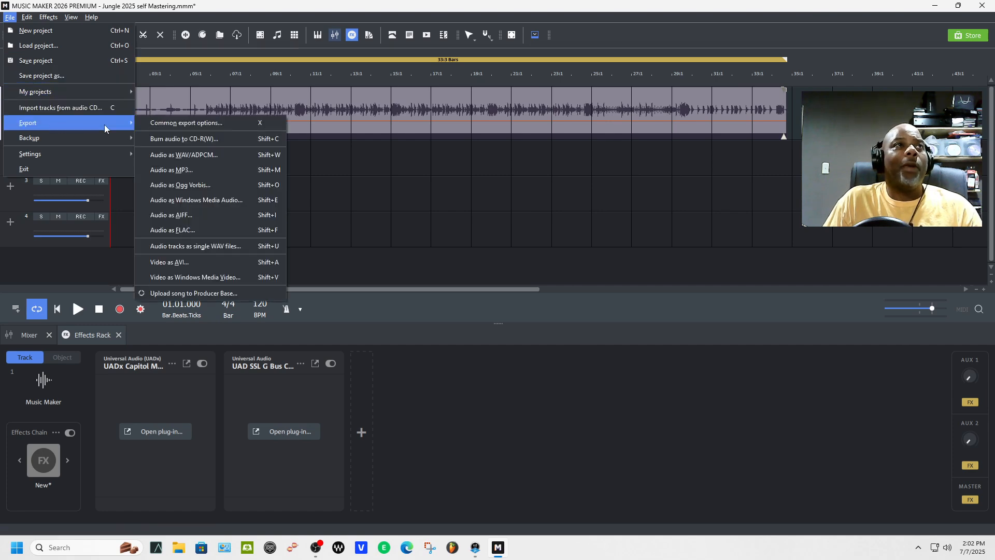
left_click(197, 155)
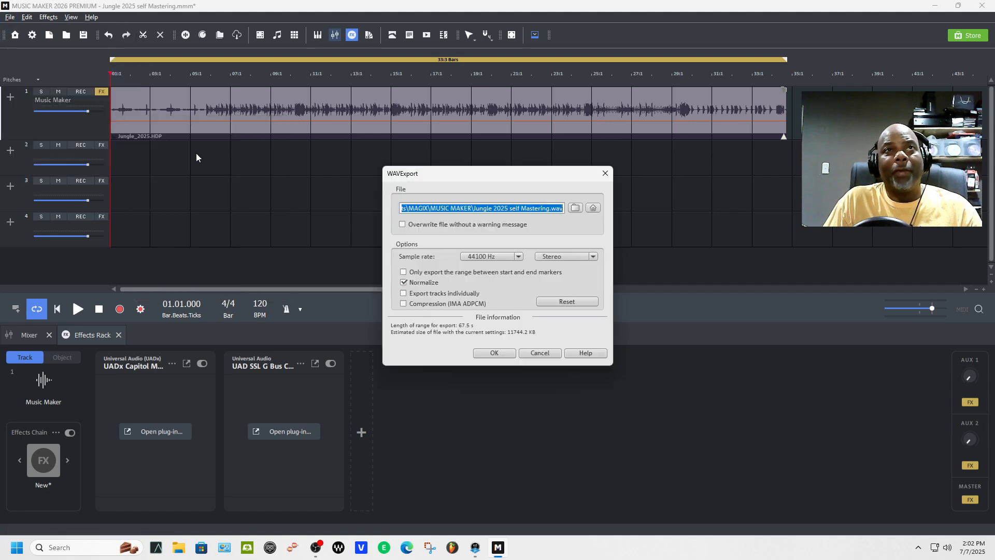
left_click(404, 283)
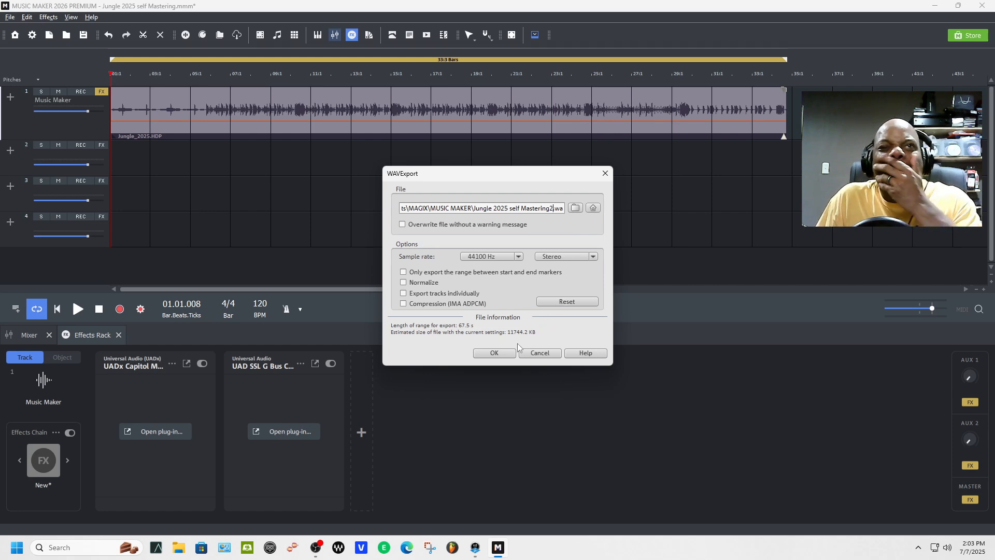
left_click(494, 353)
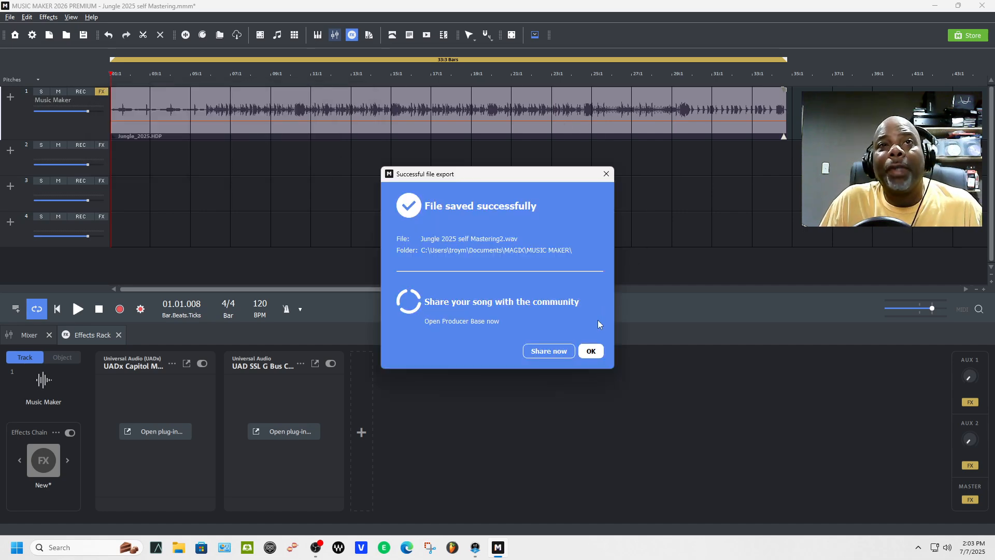
left_click(594, 350)
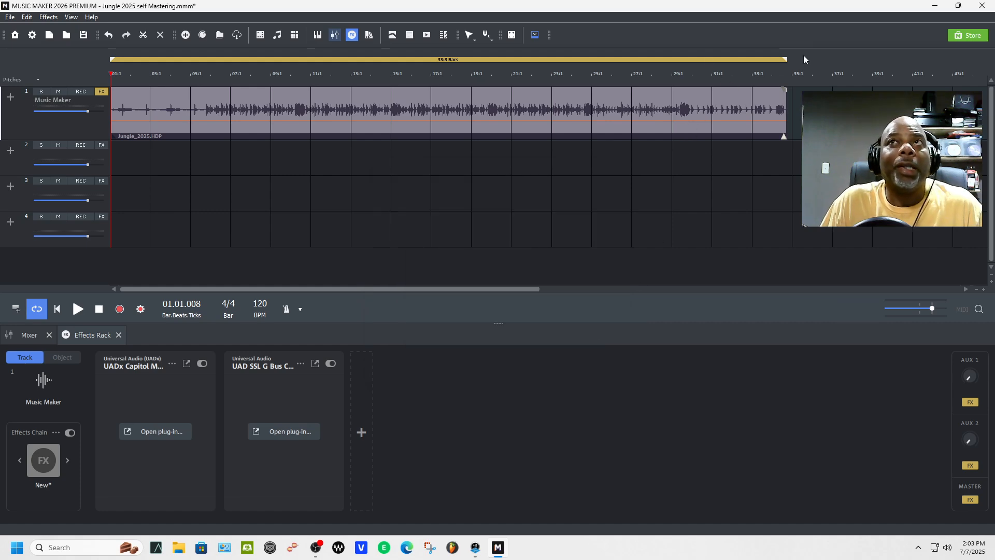
Start a new empty project, saving the changes to the Jungle 2025 self Mastering project.
left_click(49, 35)
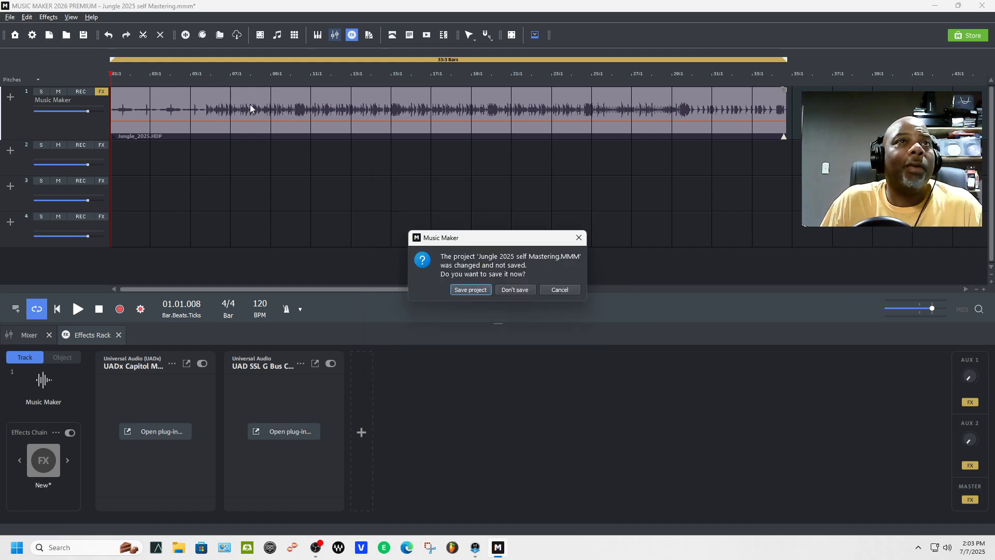
left_click(471, 290)
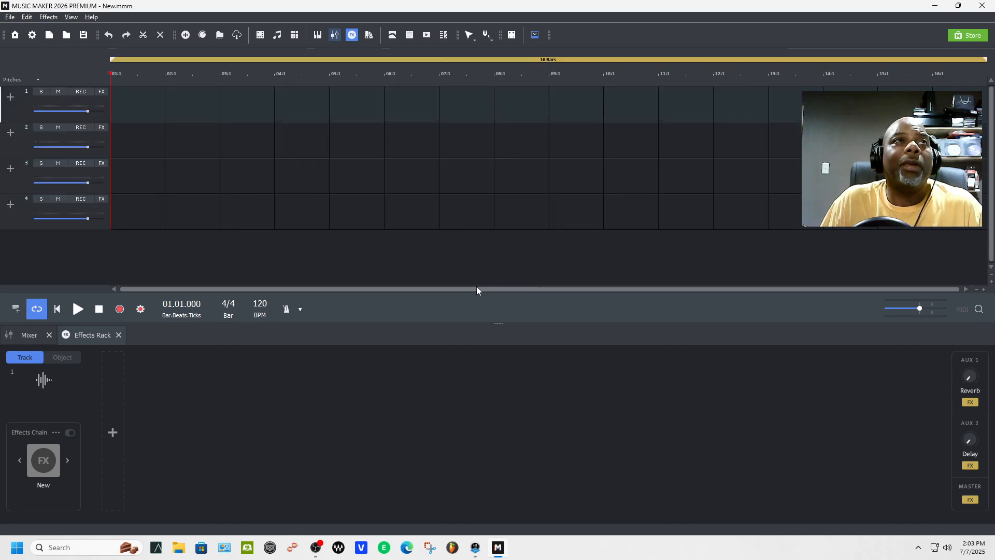
left_click(10, 17)
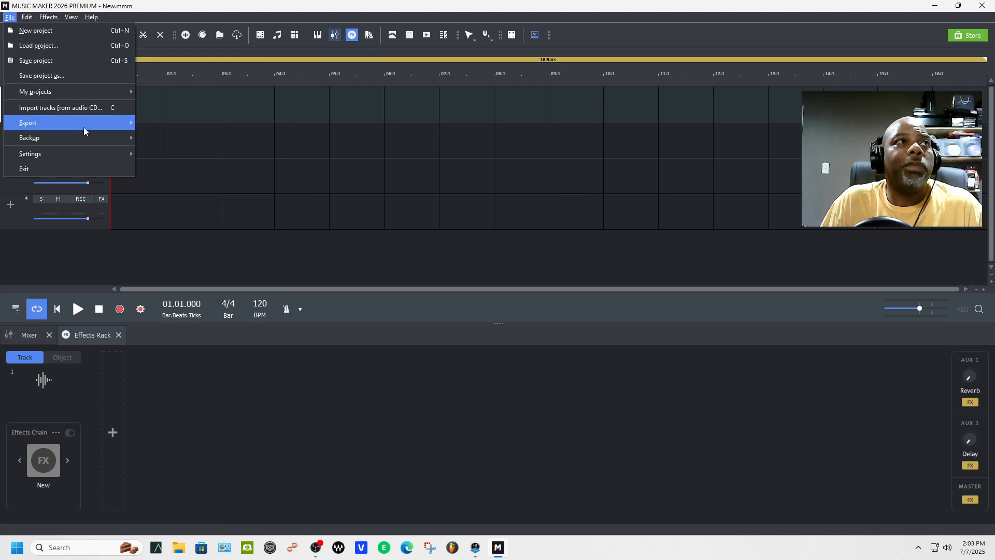
mouse_move(92, 141)
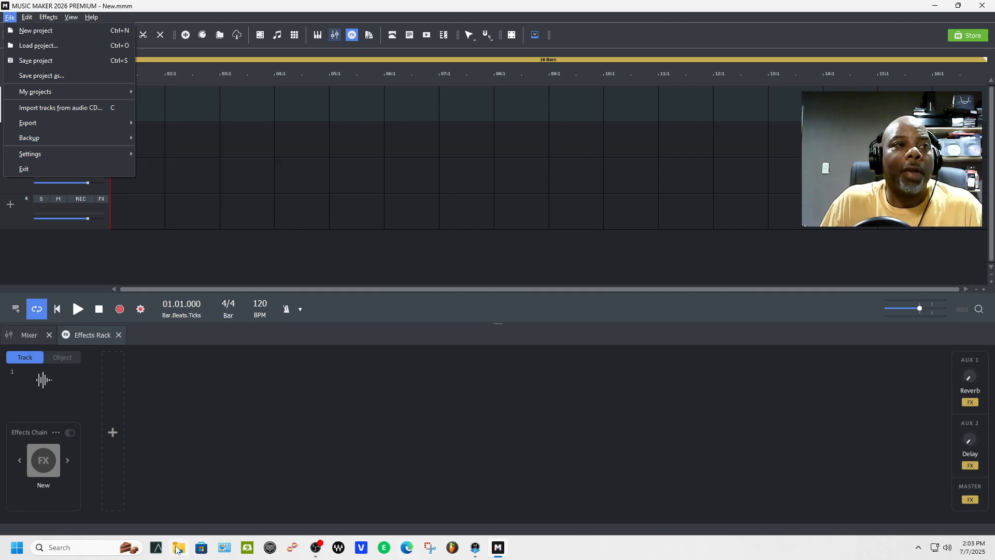
Switch to File Explorer and open the Music Maker folder inside MAGIX Projects in Documents.
left_click(178, 547)
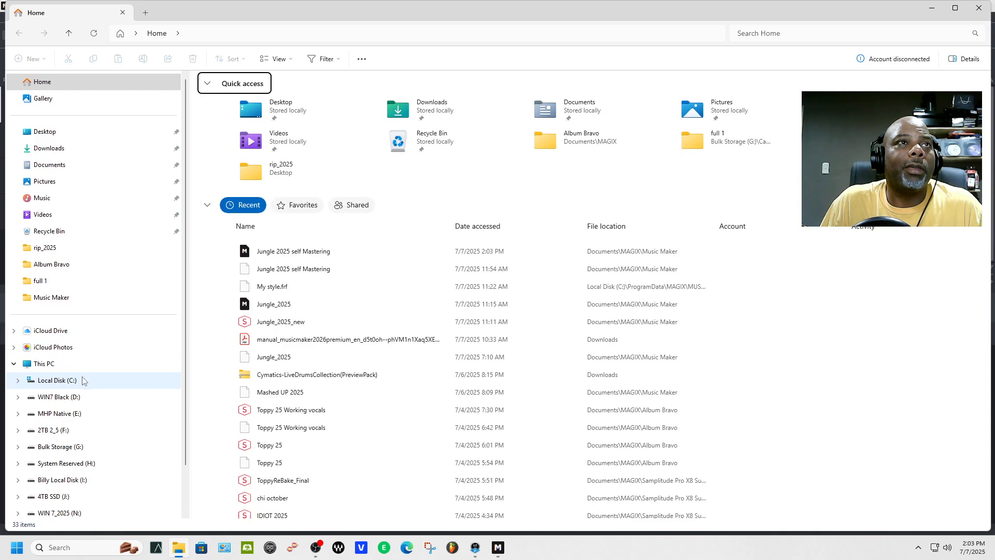
left_click(81, 166)
scroll(289, 440, "down", 3)
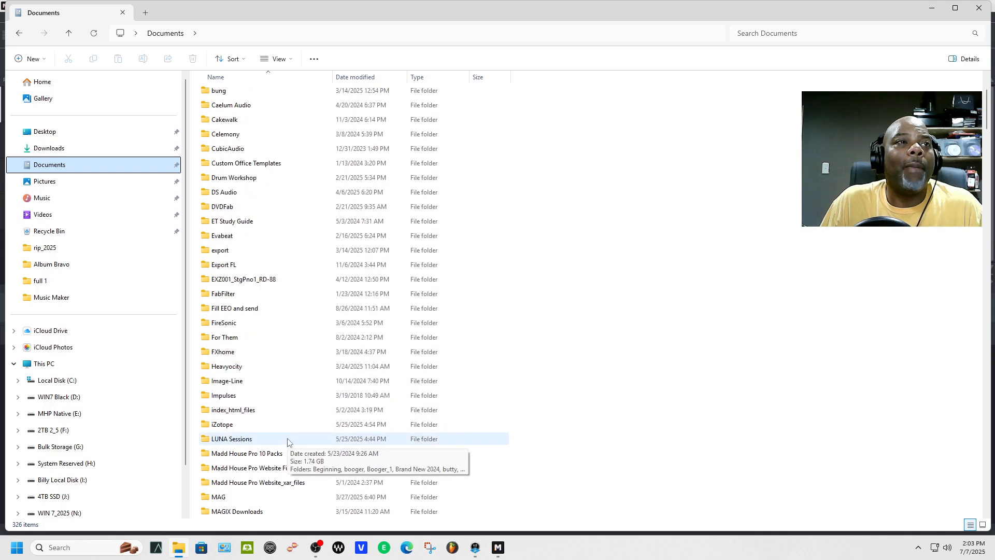
scroll(267, 497, "down", 1)
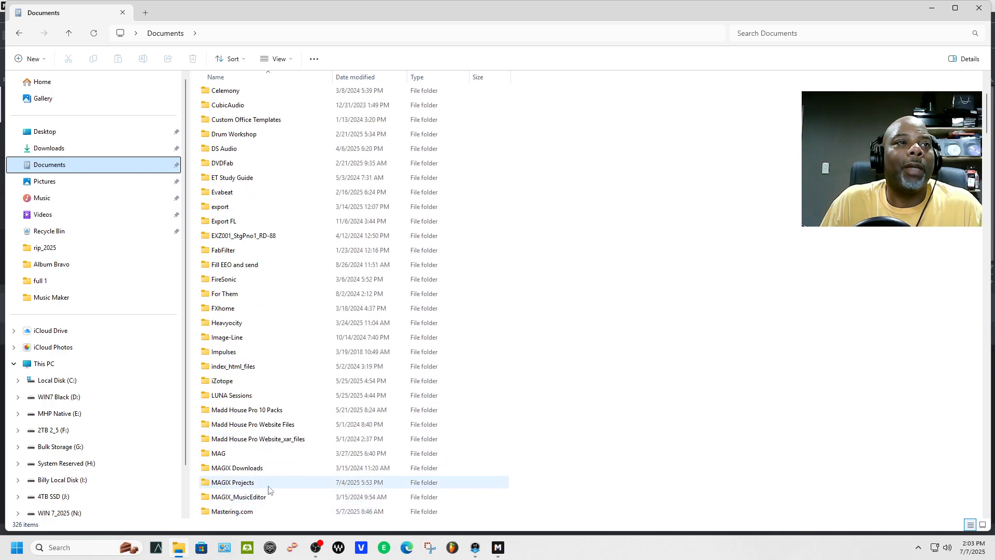
double_click(233, 483)
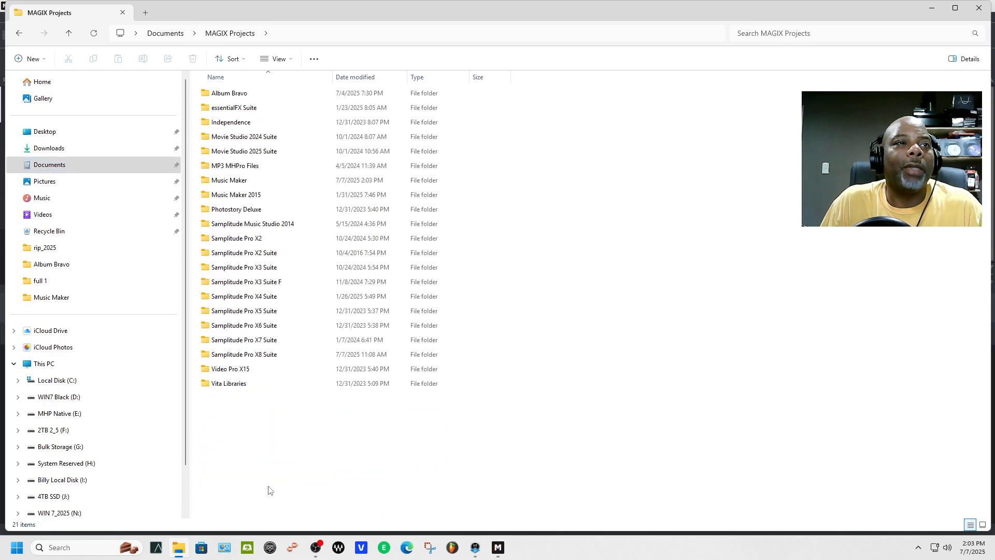
double_click(258, 182)
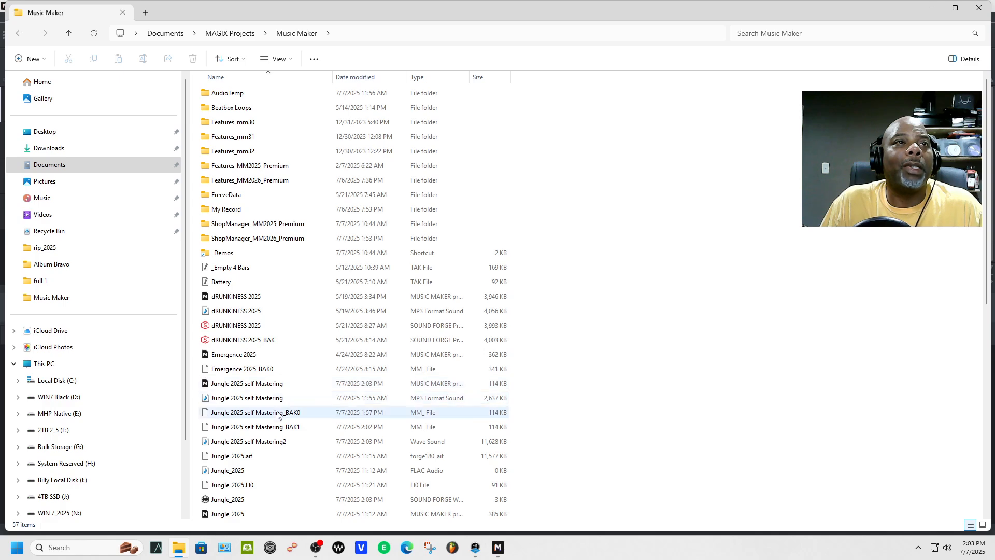
Play the exported WAV file Jungle 2025 self Mastering2 briefly, pause it and close the media player.
double_click(280, 442)
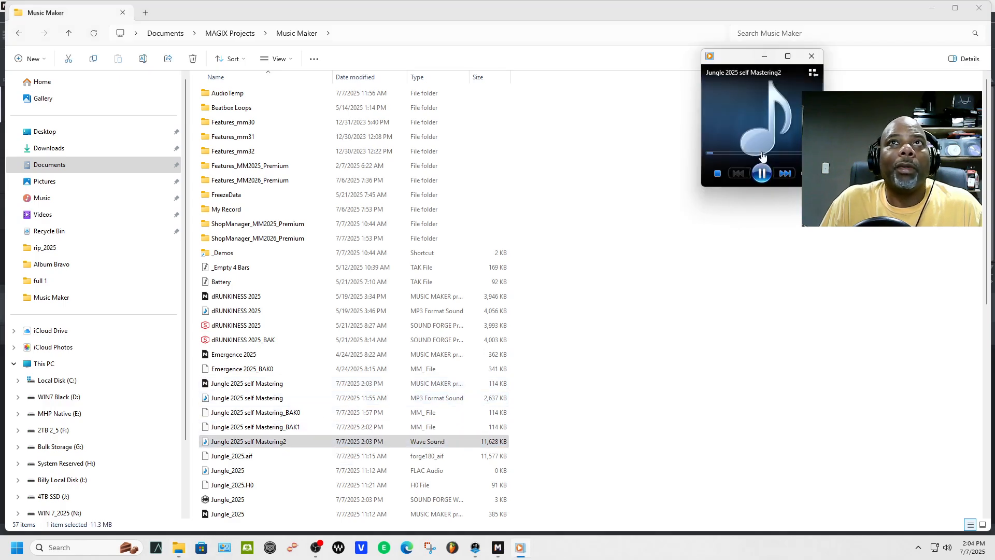
left_click(761, 173)
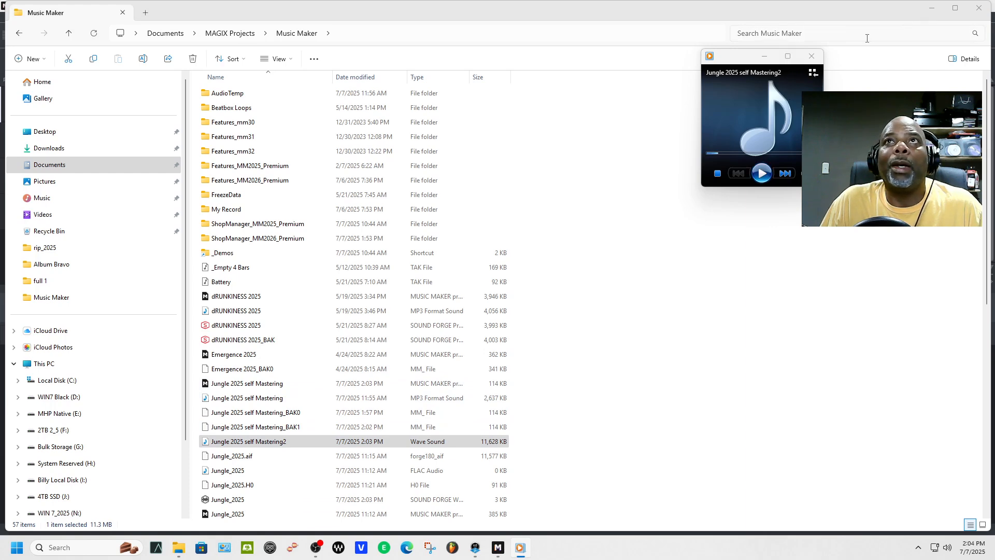
left_click(942, 25)
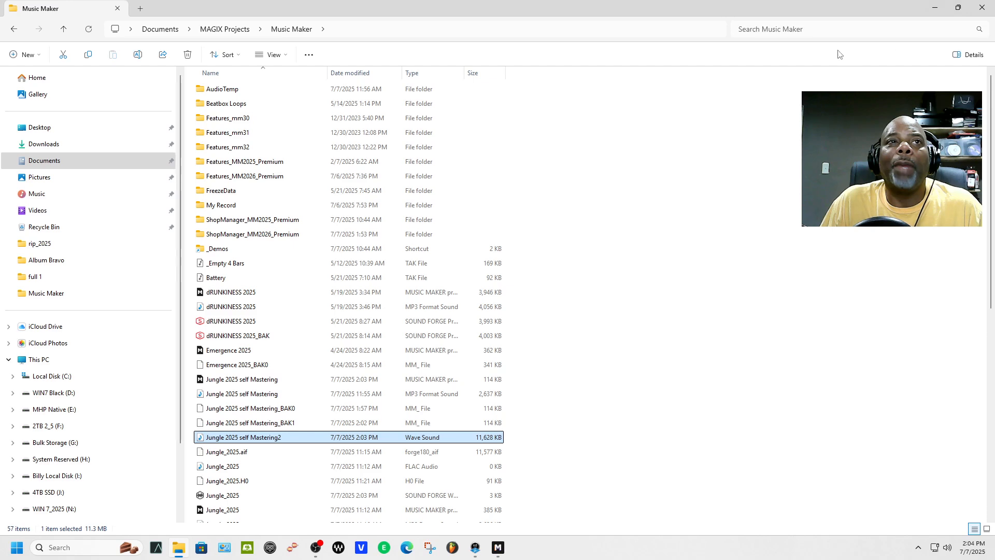
Bring Jungle 2025 self Mastering2.wav from File Explorer into the start of track 1 in Music Maker, inserting the audio without tempo recognition.
left_click_drag(872, 17, 994, 17)
left_click_drag(741, 445, 139, 108)
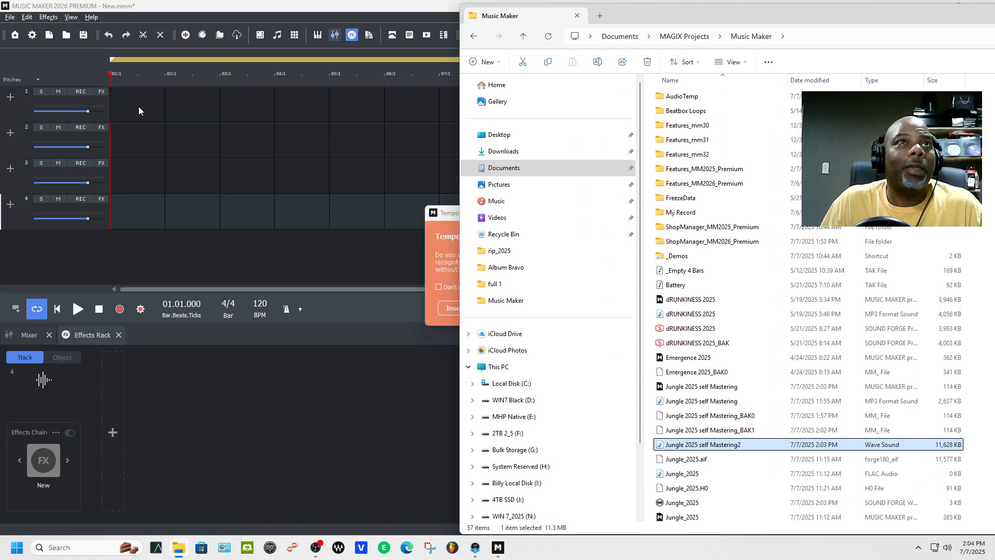
key("alt+F4")
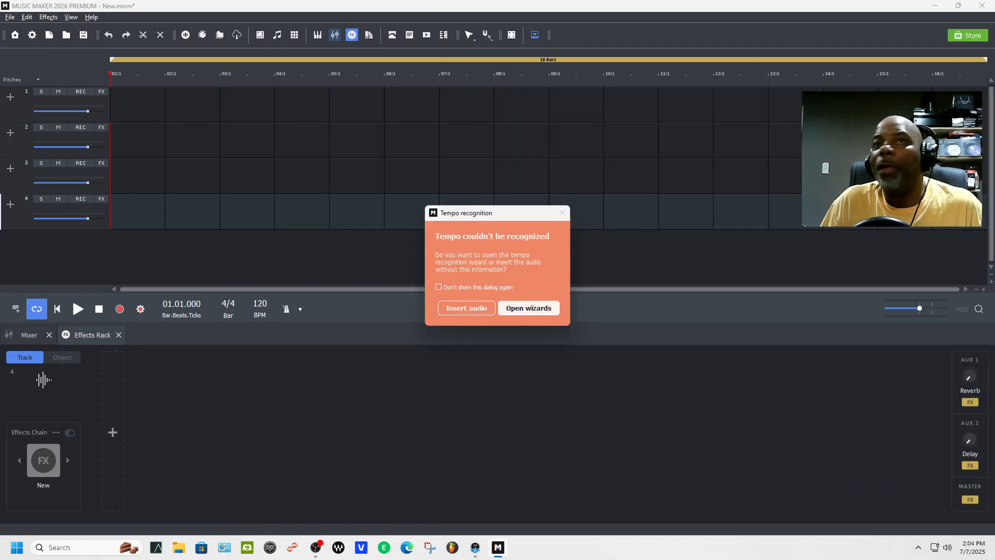
left_click(478, 308)
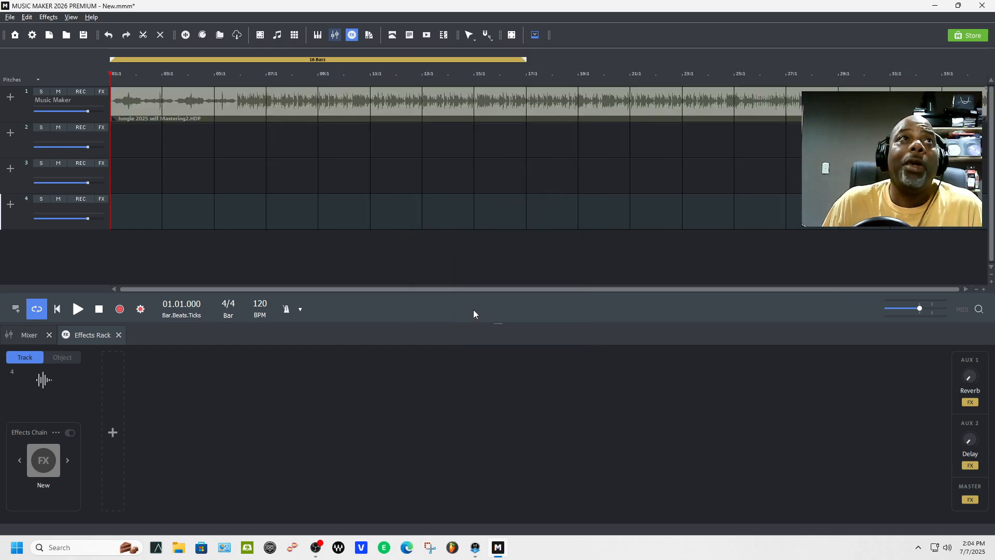
Audition the imported clip briefly with the mixer shown, and raise both master faders to 0.0.
left_click(573, 114)
left_click(545, 114)
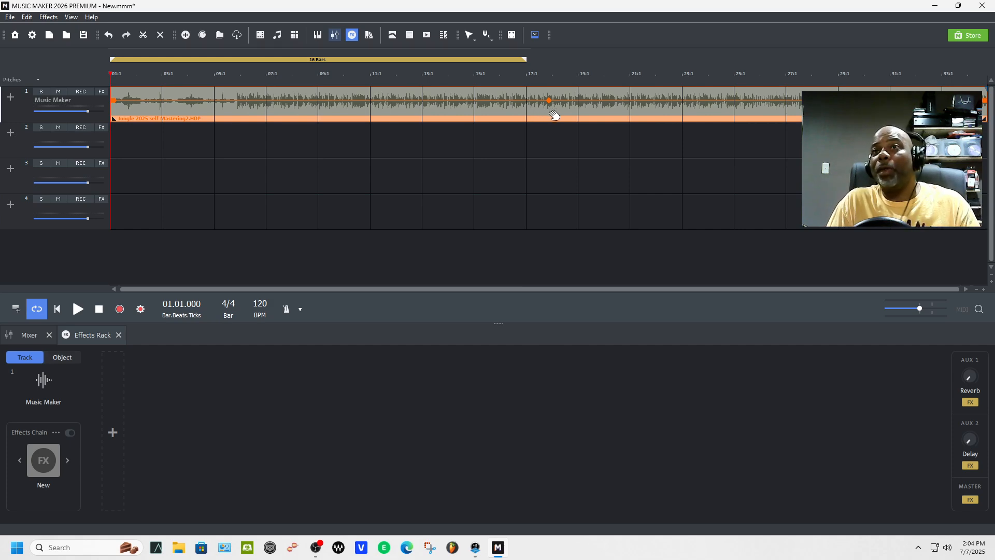
key("space")
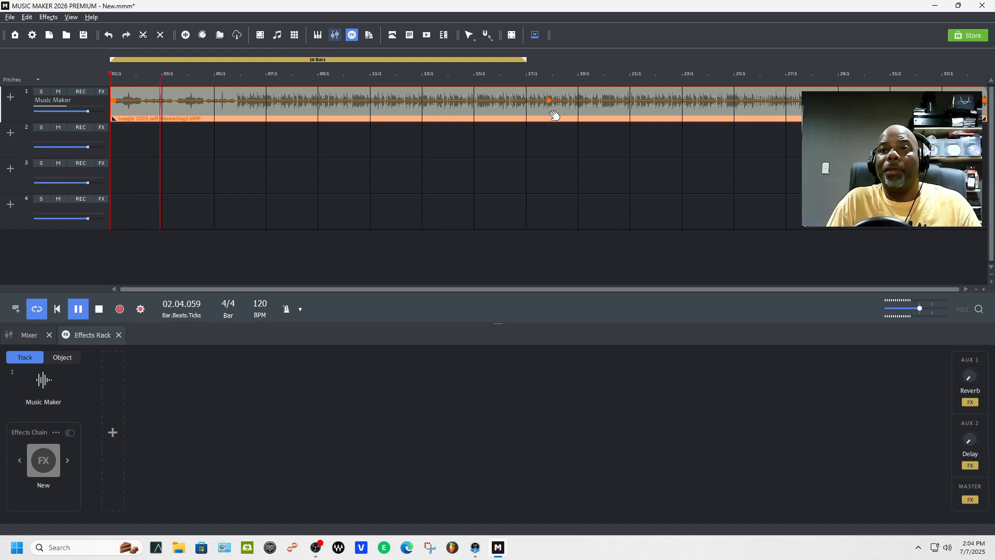
key("m")
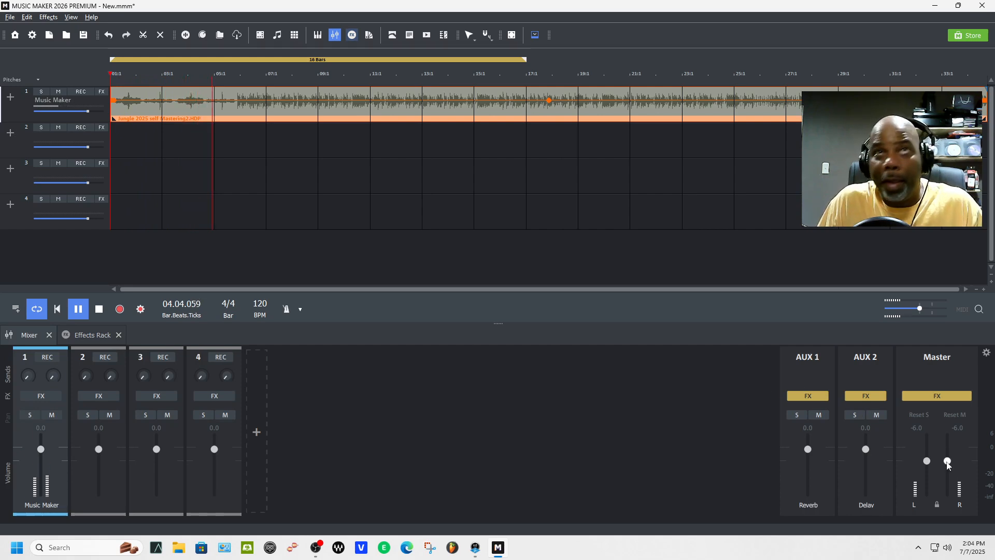
key("space")
left_click_drag(947, 466, 948, 452)
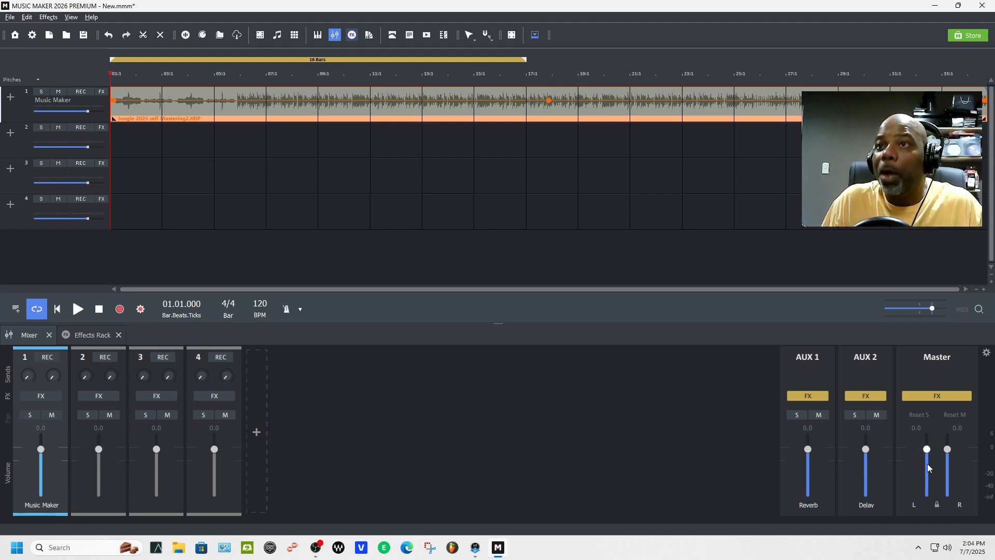
Play the song, check that track 1's effects rack is empty, and raise the track 1 volume to 6.0.
key("space")
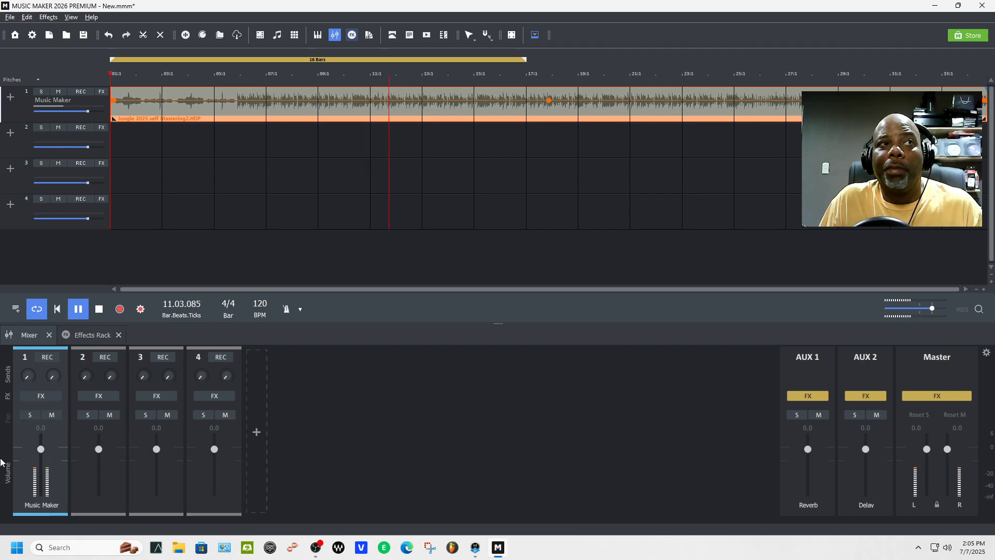
left_click(91, 337)
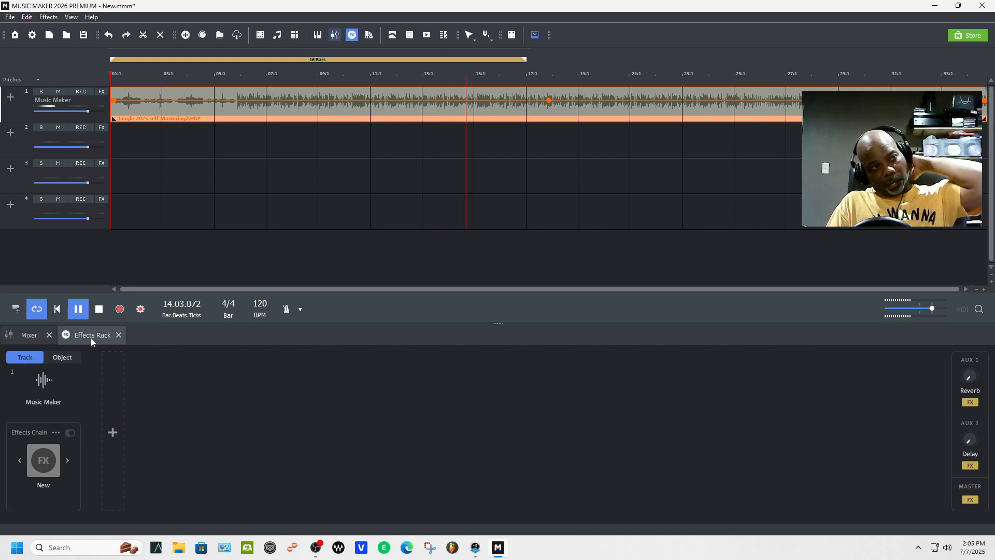
left_click(27, 335)
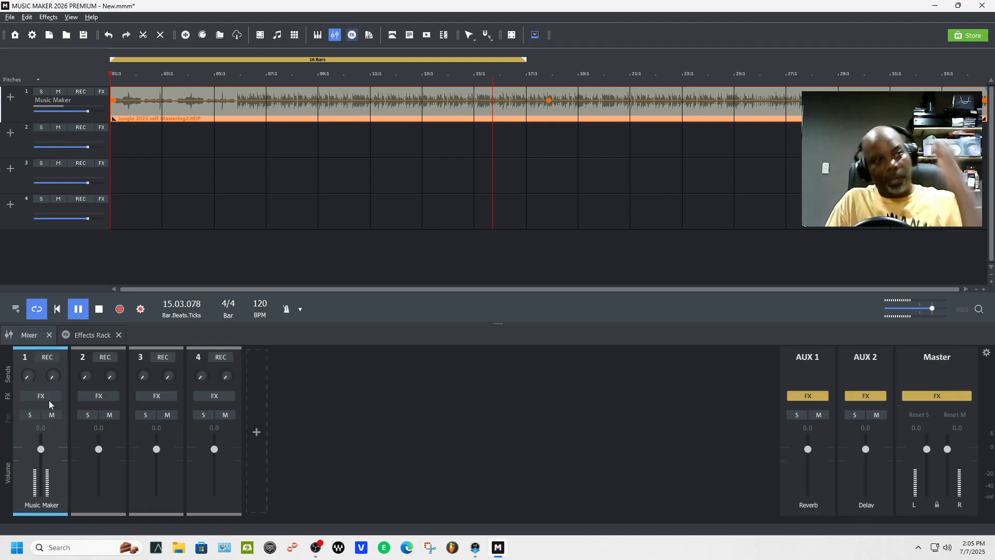
left_click_drag(41, 450, 43, 438)
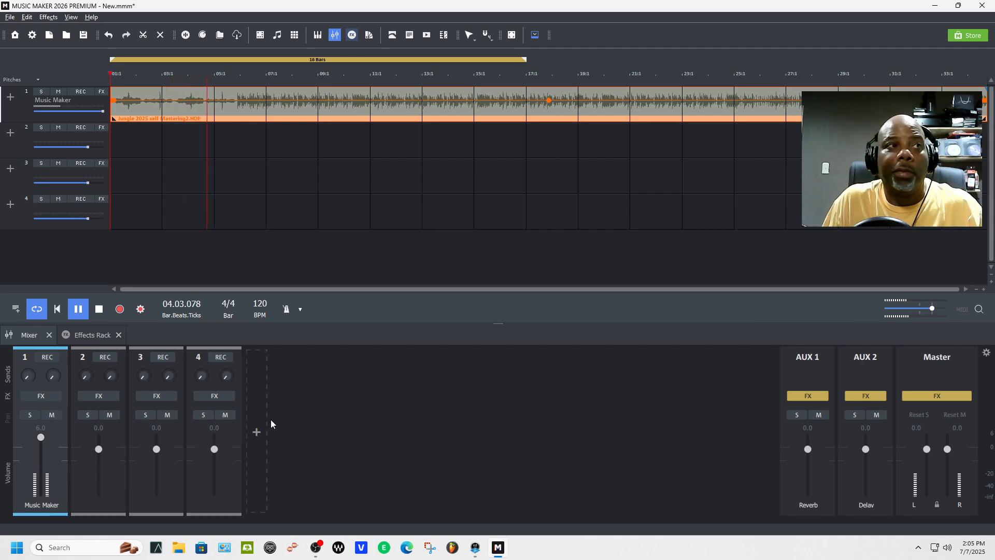
left_click_drag(41, 438, 47, 427)
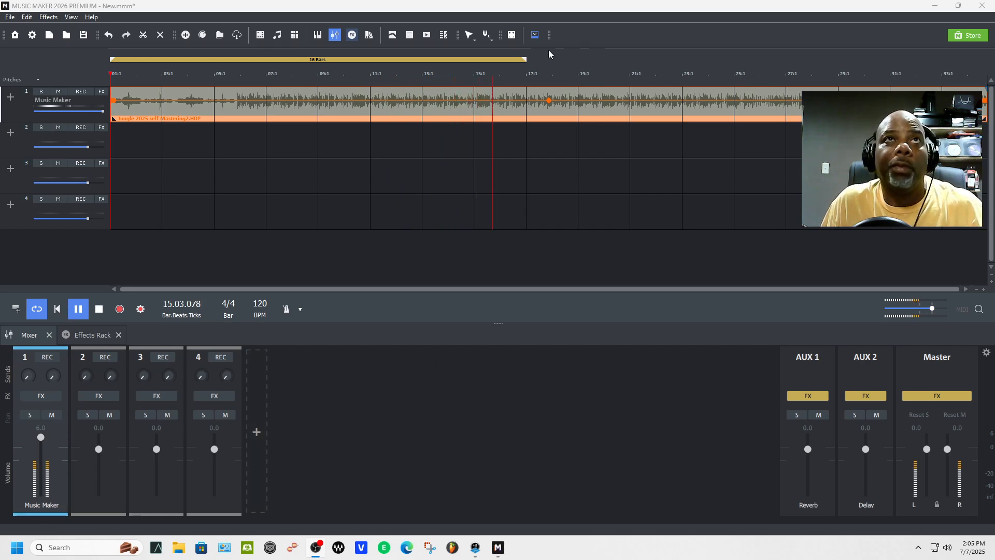
Extend the loop range to the end of the Jungle 2025 self Mastering2 clip, 33:3 bars.
left_click_drag(526, 60, 922, 60)
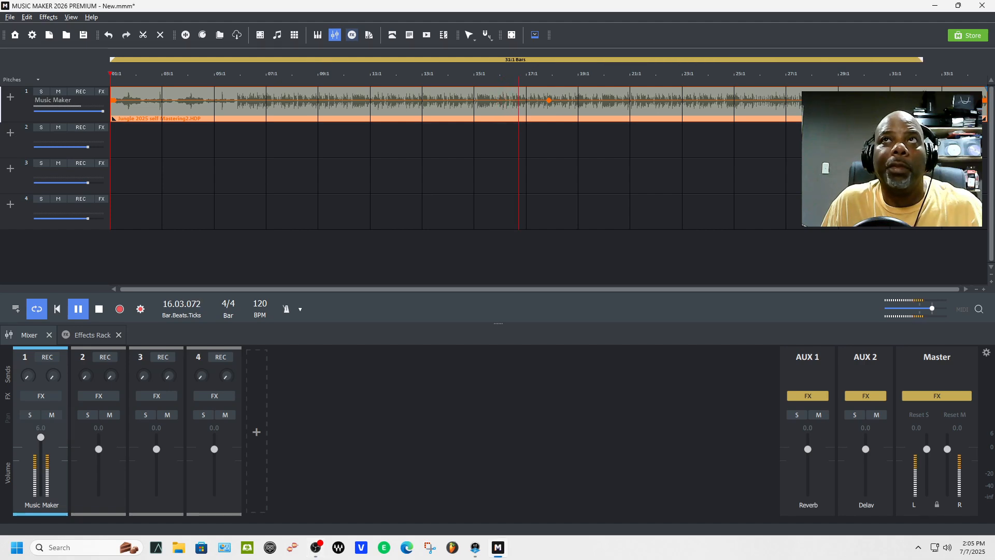
left_click_drag(925, 60, 987, 60)
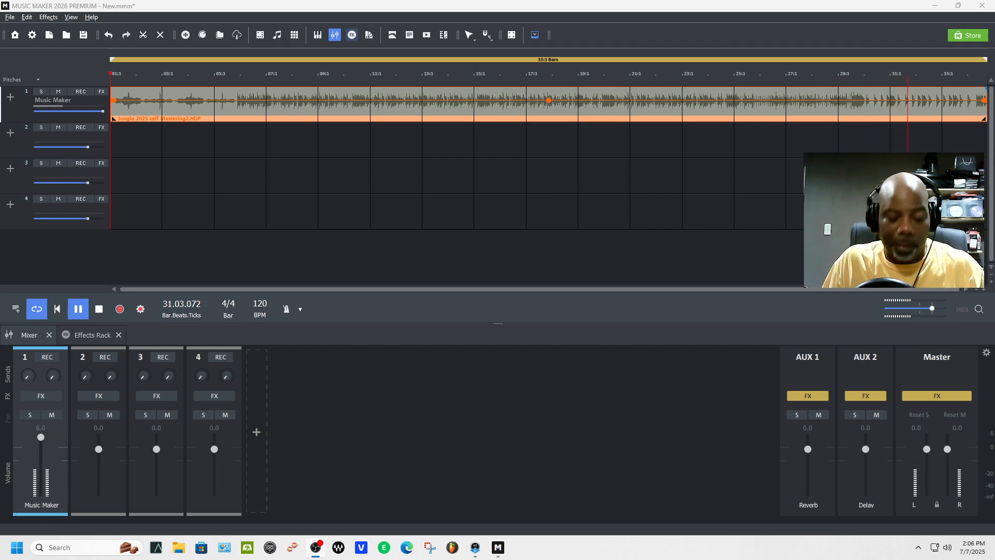
Check the playback level meters in UAD Console, and return to Music Maker.
left_click(478, 549)
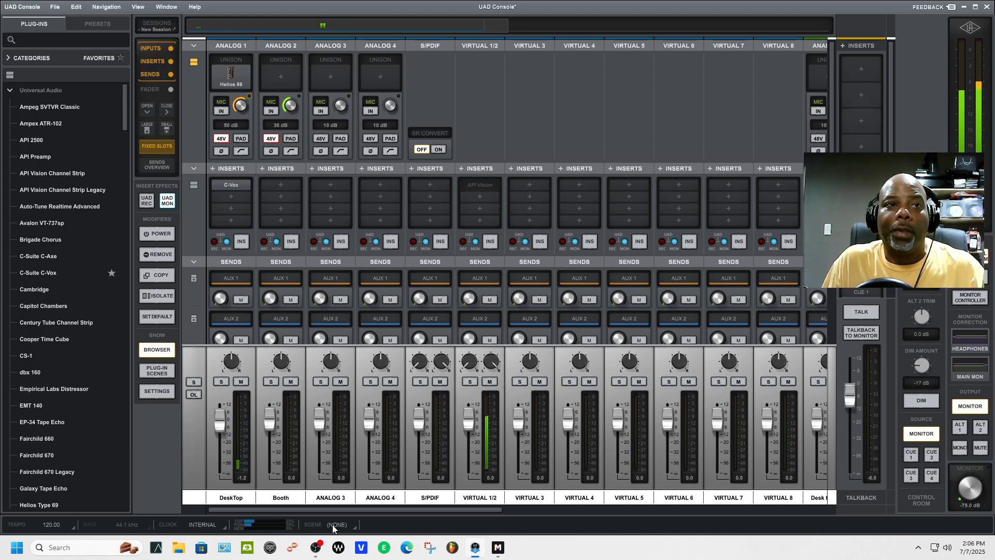
left_click(476, 553)
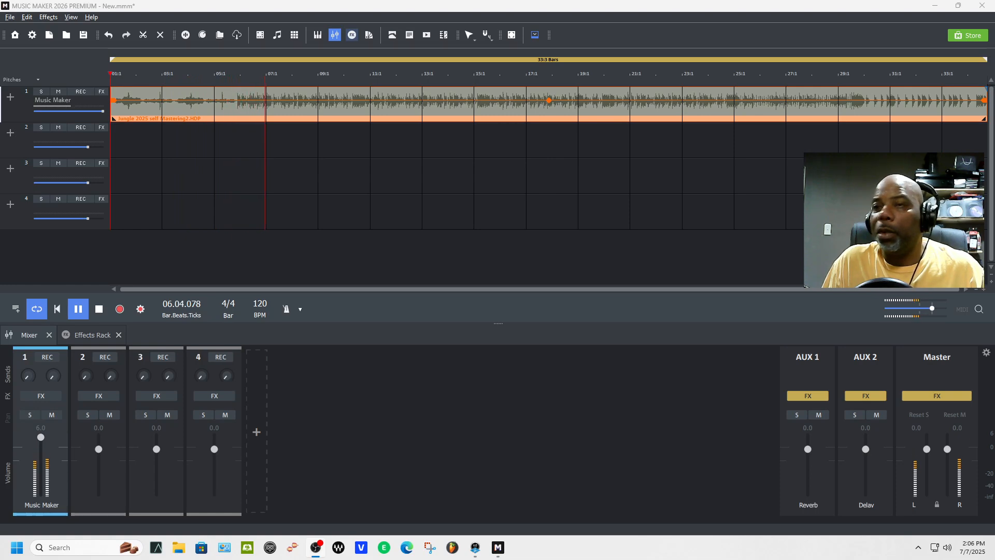
Switch to UAD Console, try different fader levels on the VIRTUAL 1/2 channel, and set its volume to -1.0 dB.
left_click(476, 547)
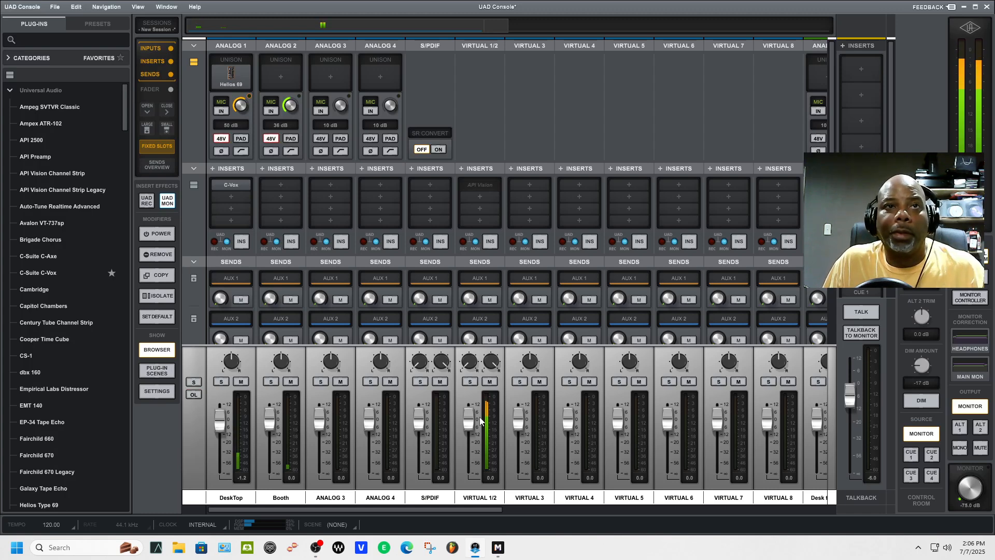
left_click_drag(468, 424, 468, 436)
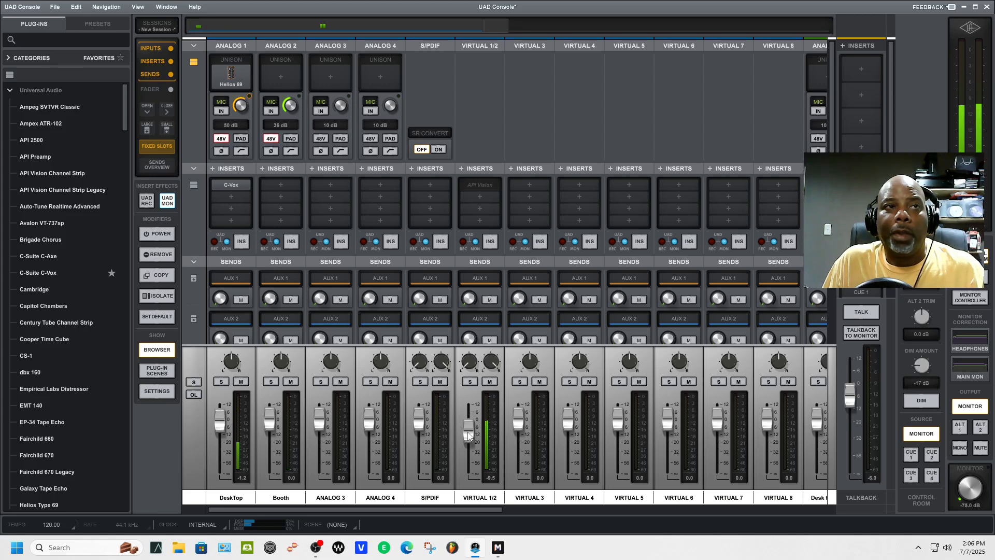
left_click_drag(468, 435, 470, 426)
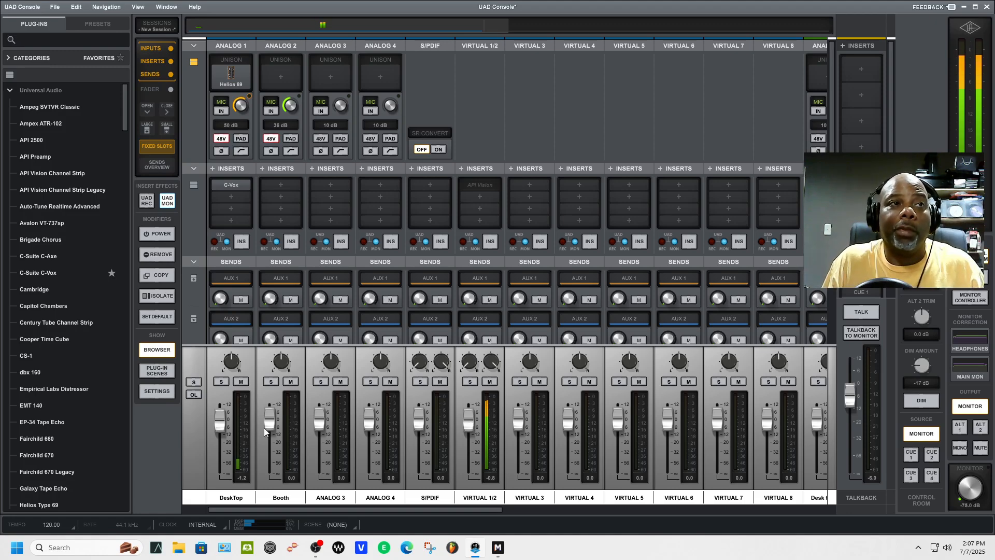
left_click(492, 478)
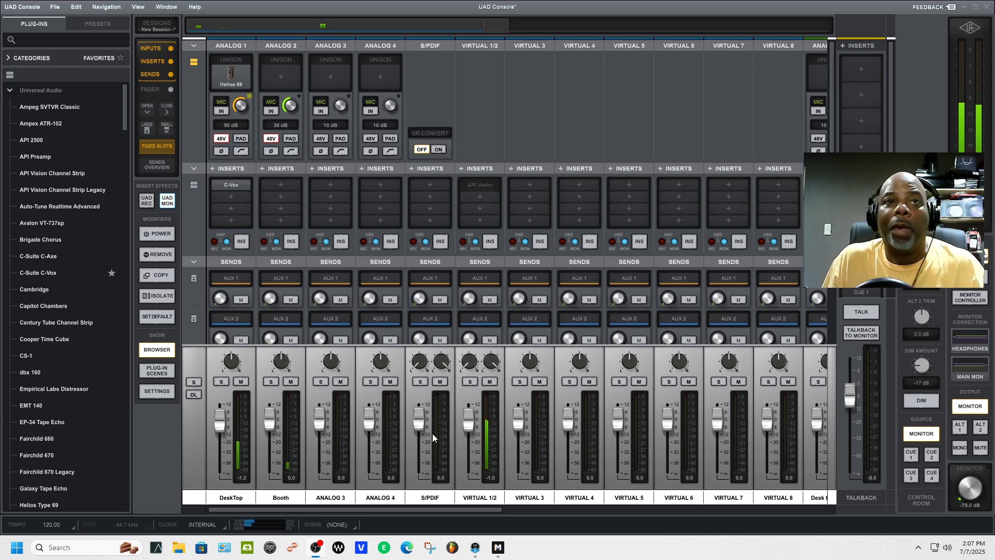
Reset the VIRTUAL 1/2 channel's volume to 0 dB.
left_click(493, 481)
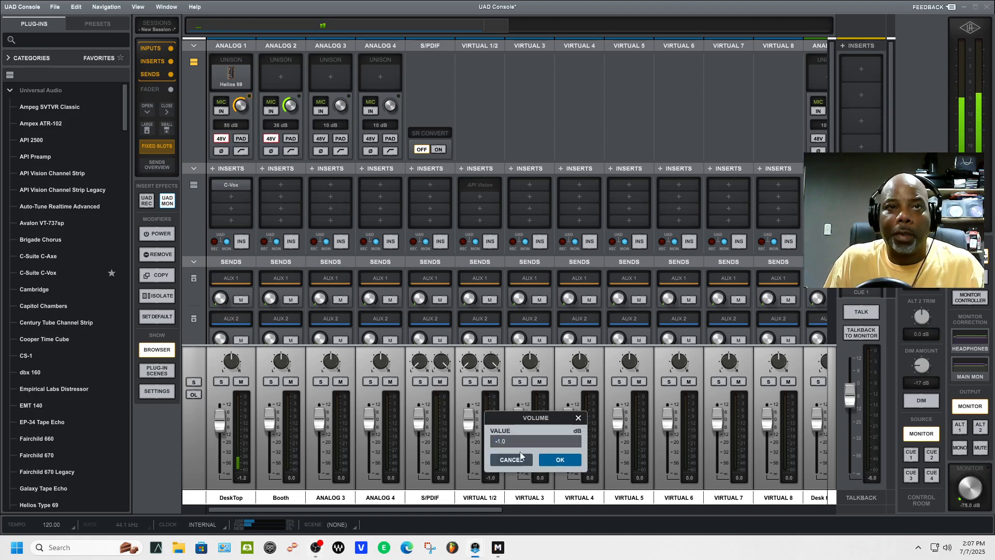
type("0")
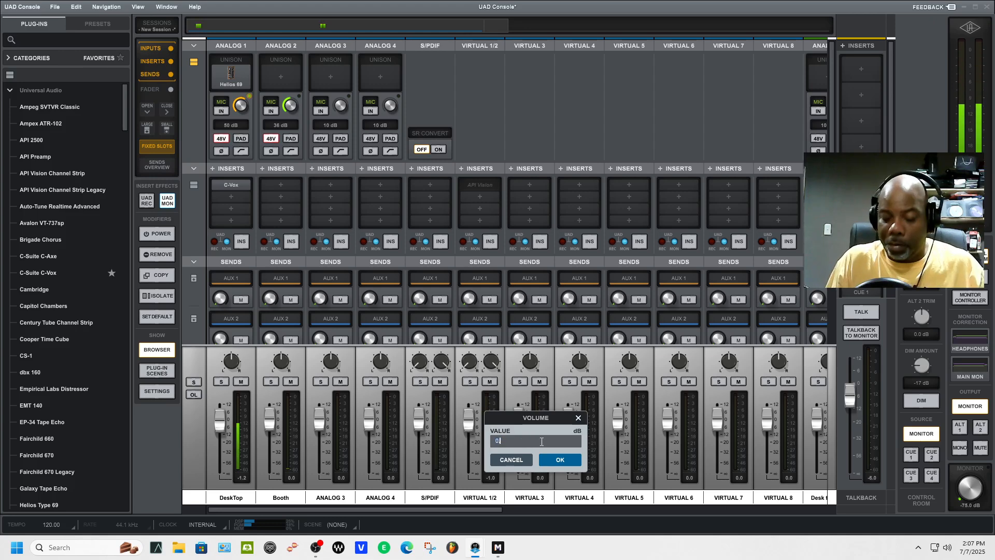
key("Return")
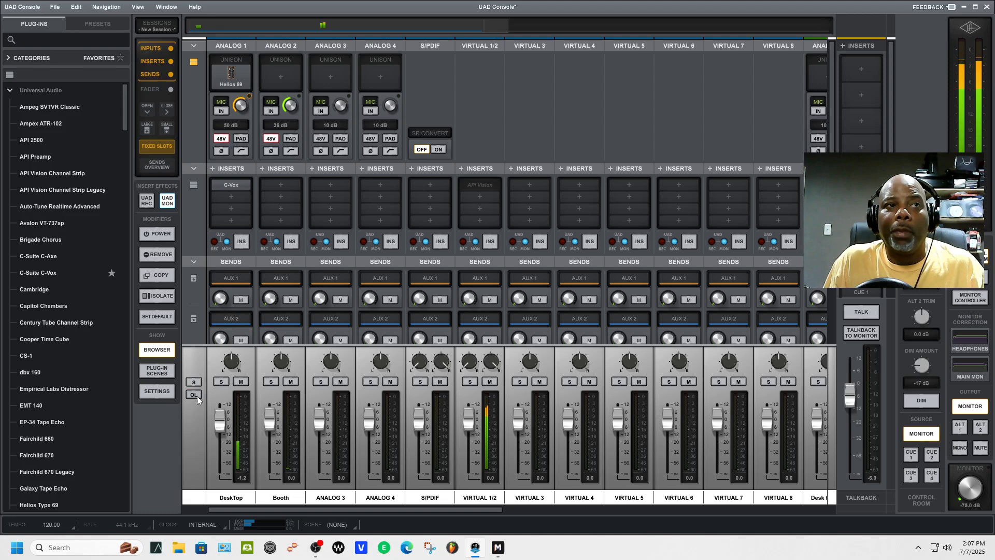
Stop playback in Music Maker, and set the VIRTUAL 1/2 channel's volume to -1 dB in UAD Console.
left_click(497, 548)
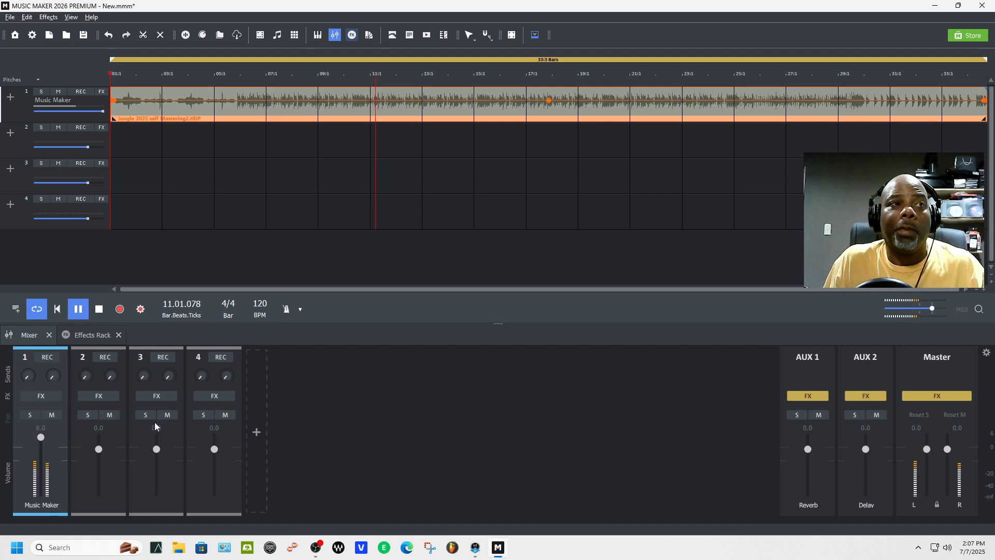
left_click(101, 310)
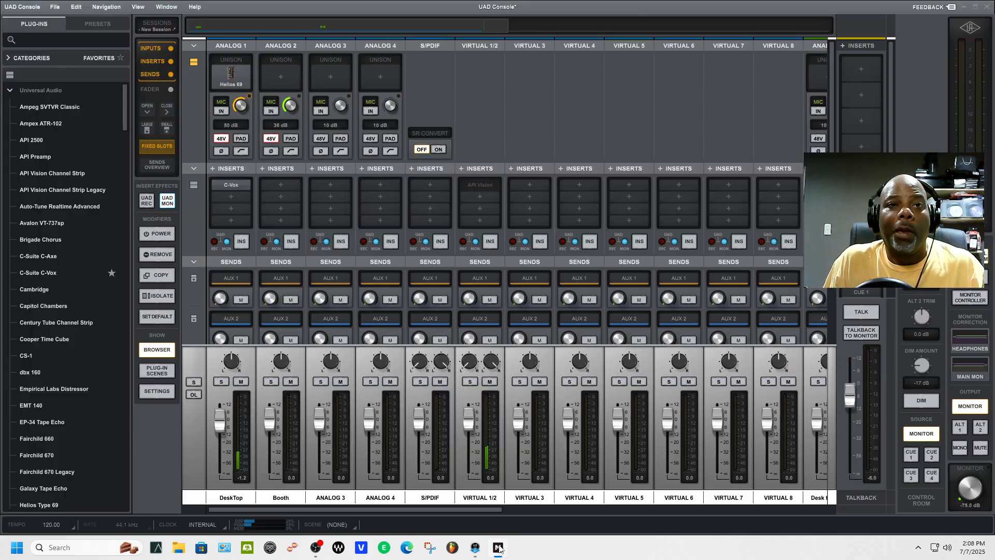
left_click(496, 545)
left_click(491, 479)
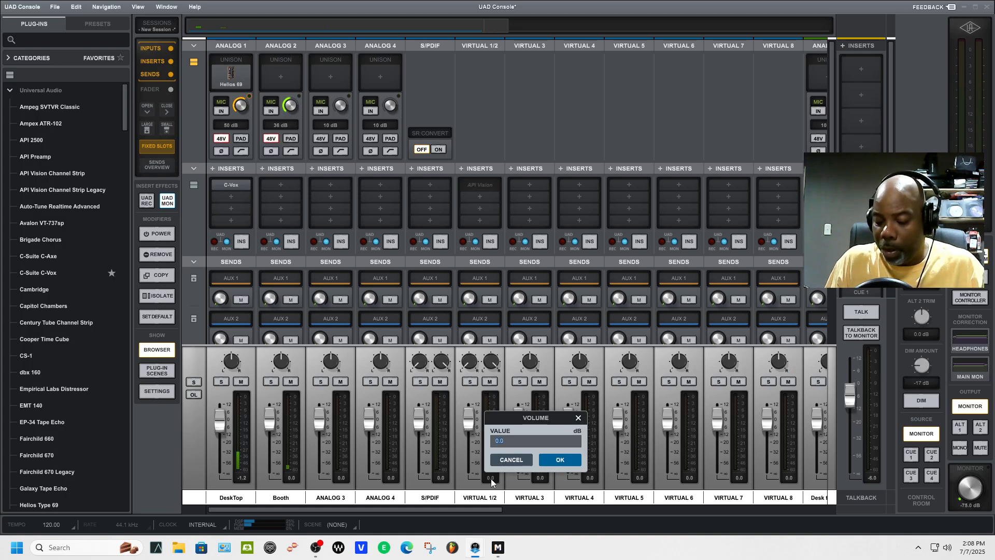
type("-1")
key("Return")
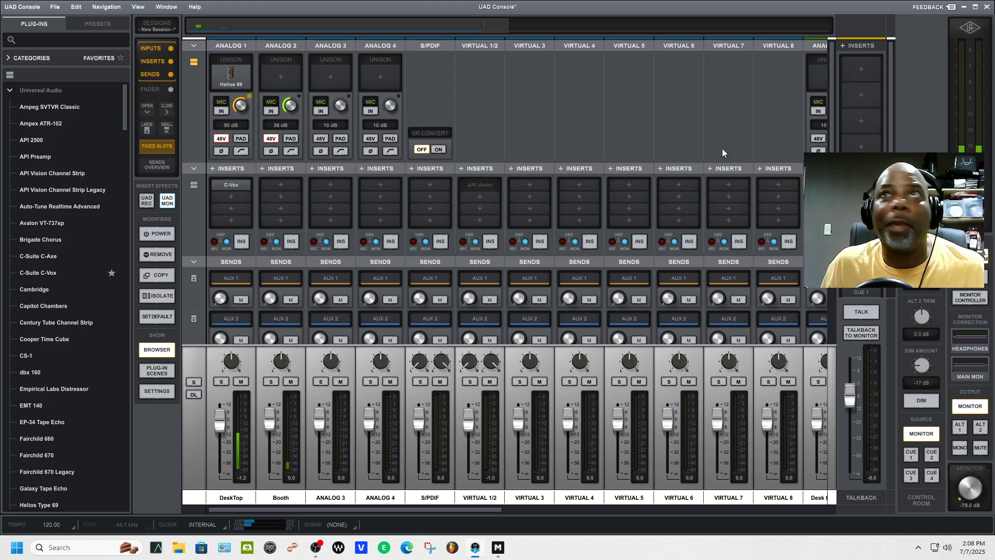
Play the mastered clip in Music Maker, watch its level on the UAD Console meters, and stop playback.
left_click(500, 551)
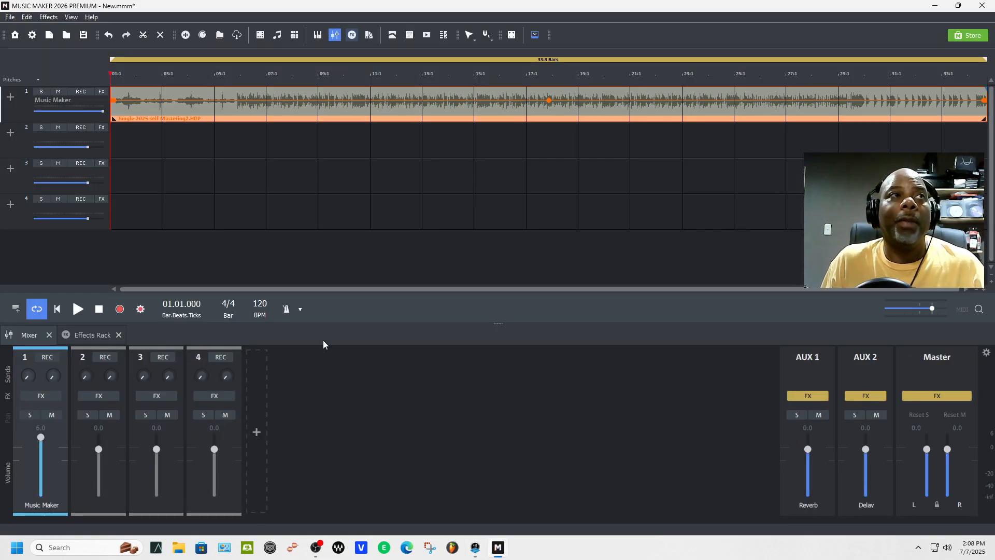
left_click(78, 310)
left_click(475, 547)
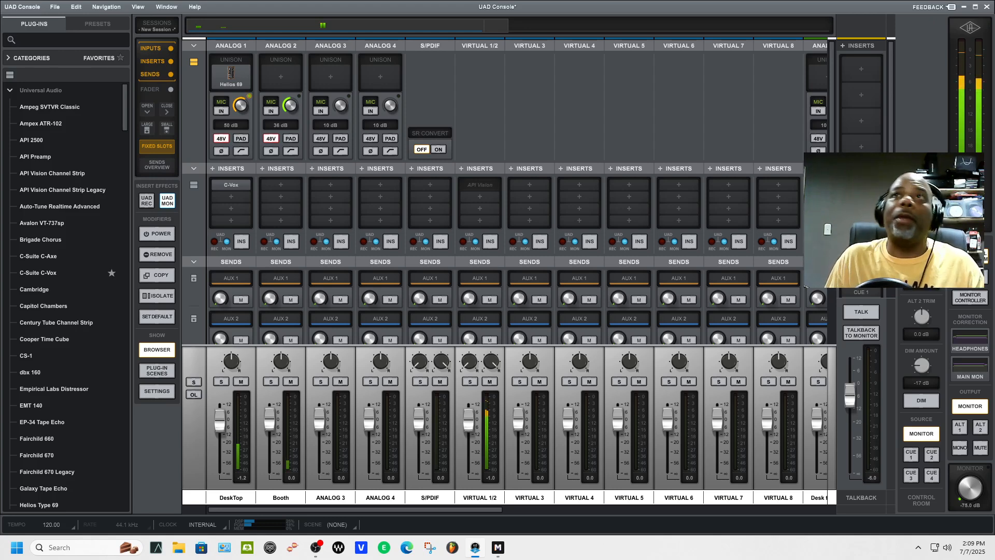
left_click(965, 7)
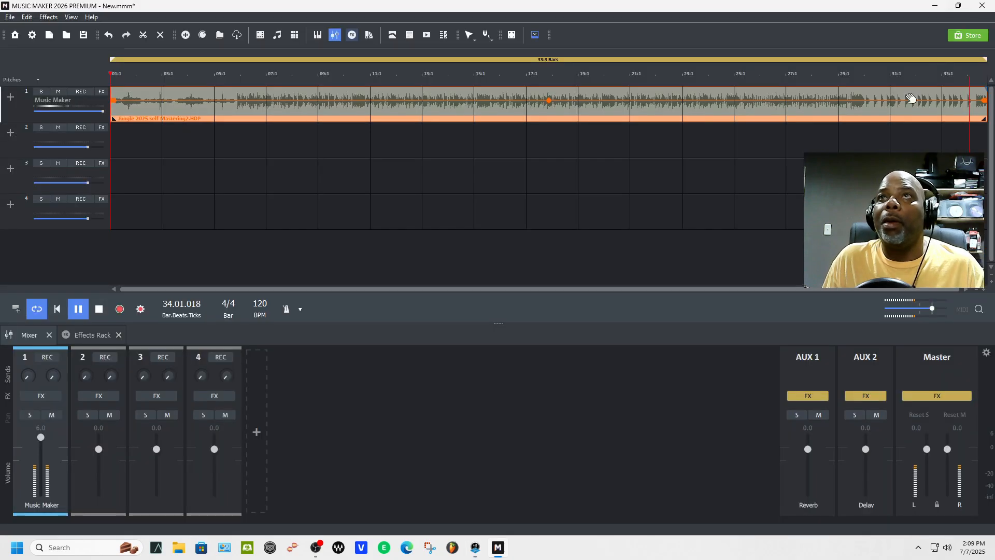
left_click(100, 310)
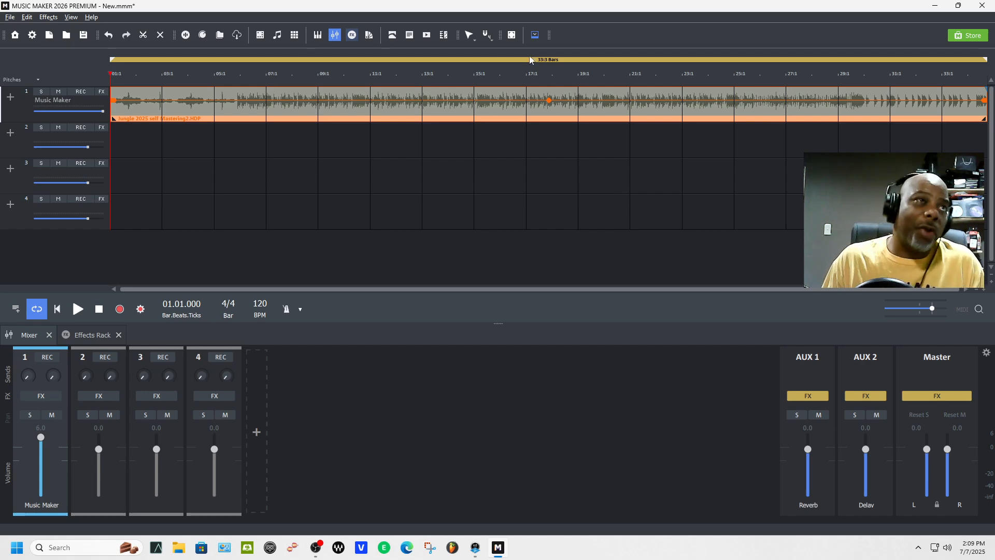
Add the UADx Neve 1073 Preamp and EQ plug-in to track 1's effects rack, and look over its controls.
left_click(100, 335)
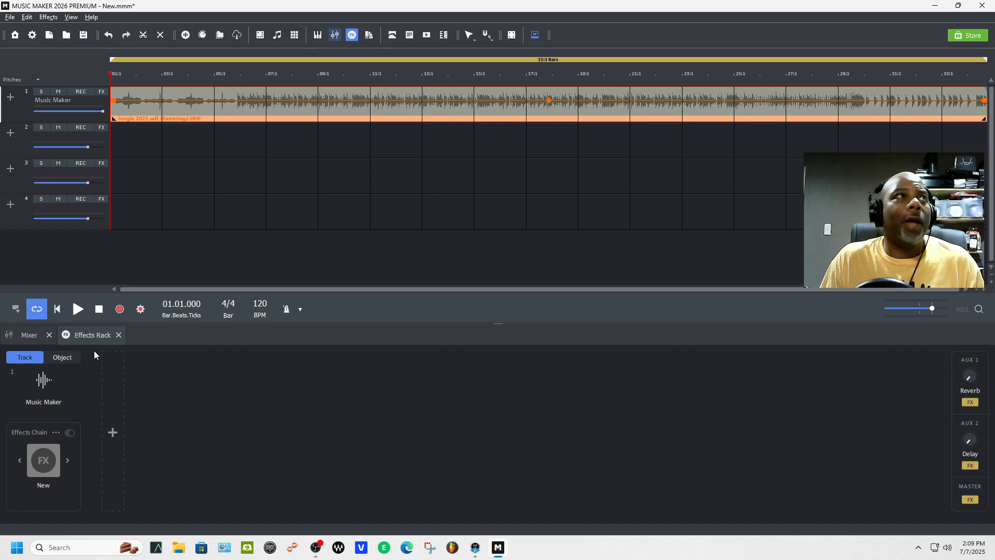
left_click(112, 431)
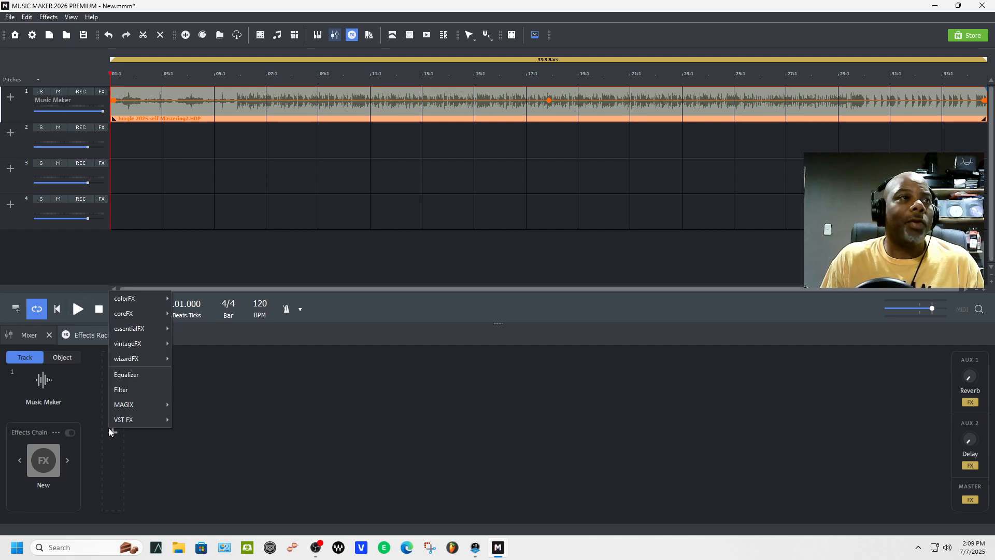
mouse_move(121, 410)
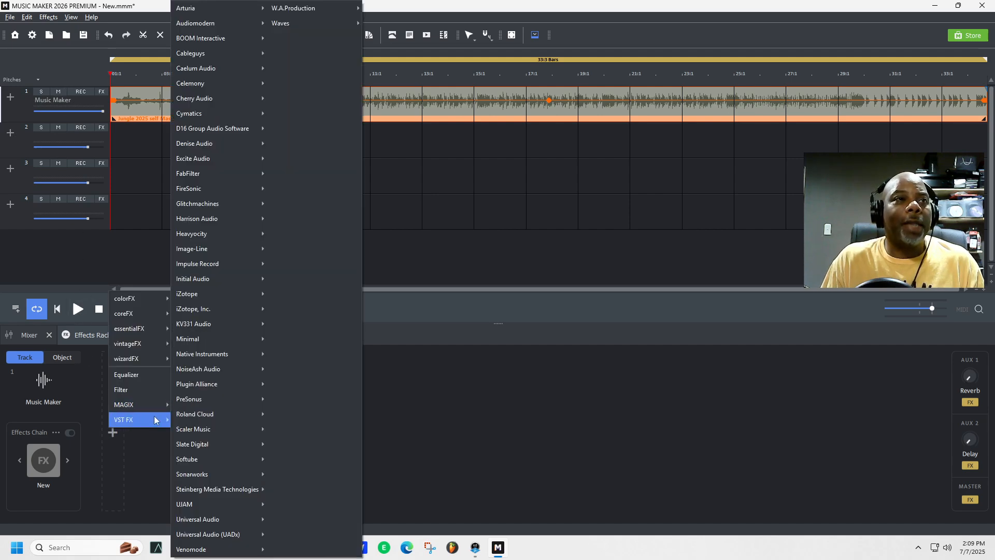
mouse_move(210, 418)
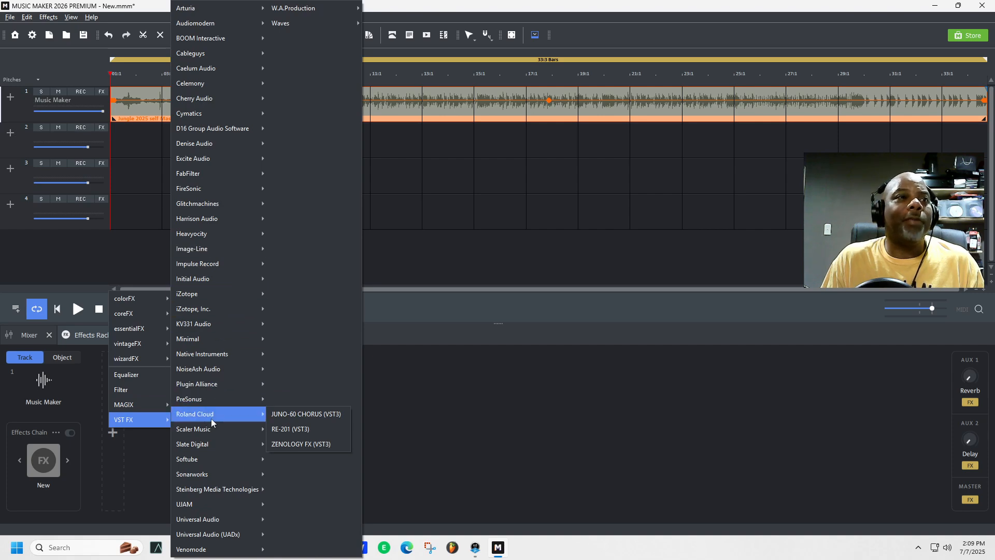
mouse_move(222, 531)
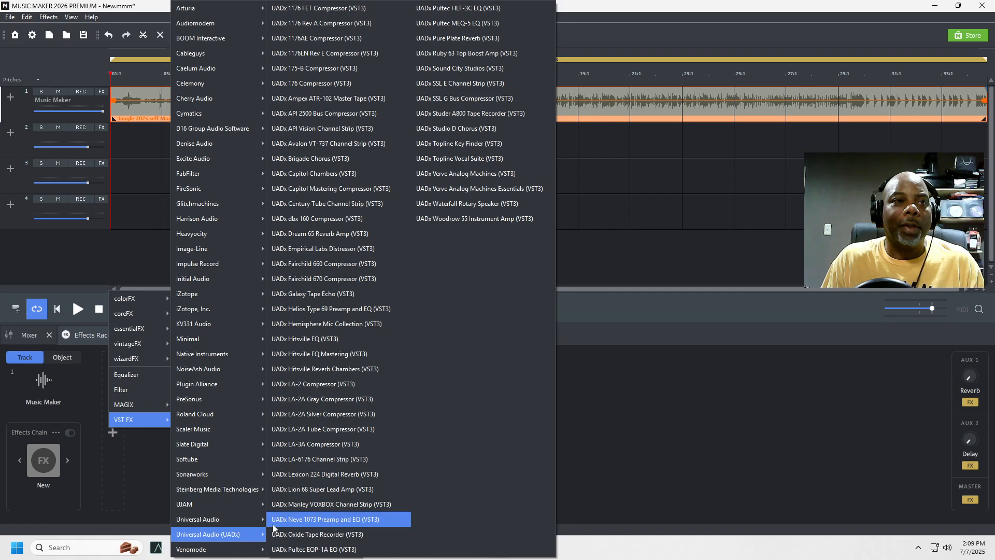
left_click(309, 516)
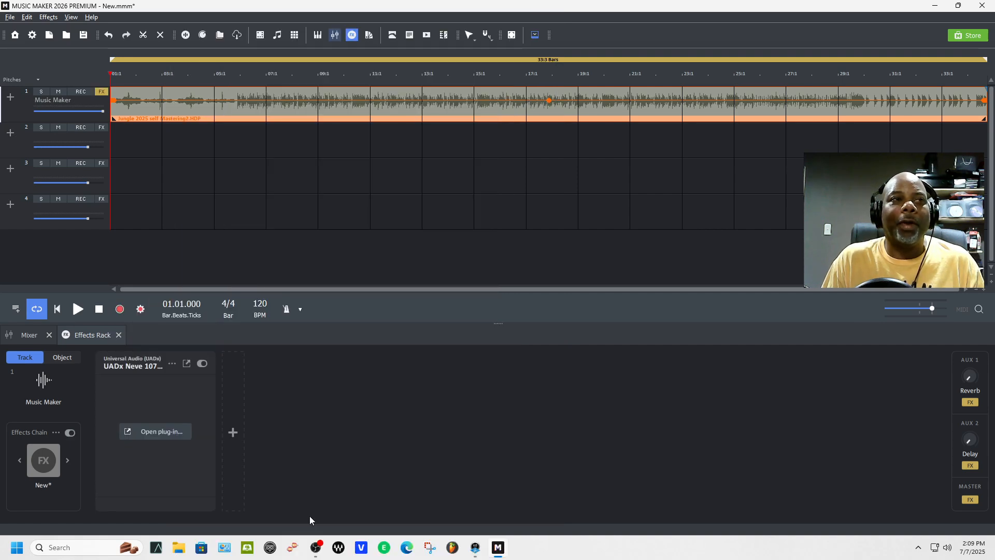
left_click(172, 435)
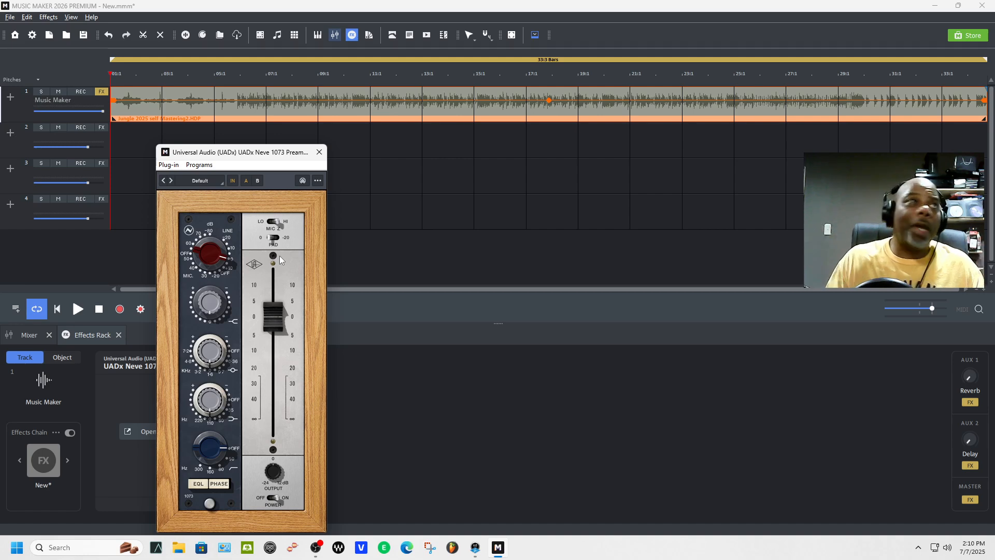
left_click(317, 152)
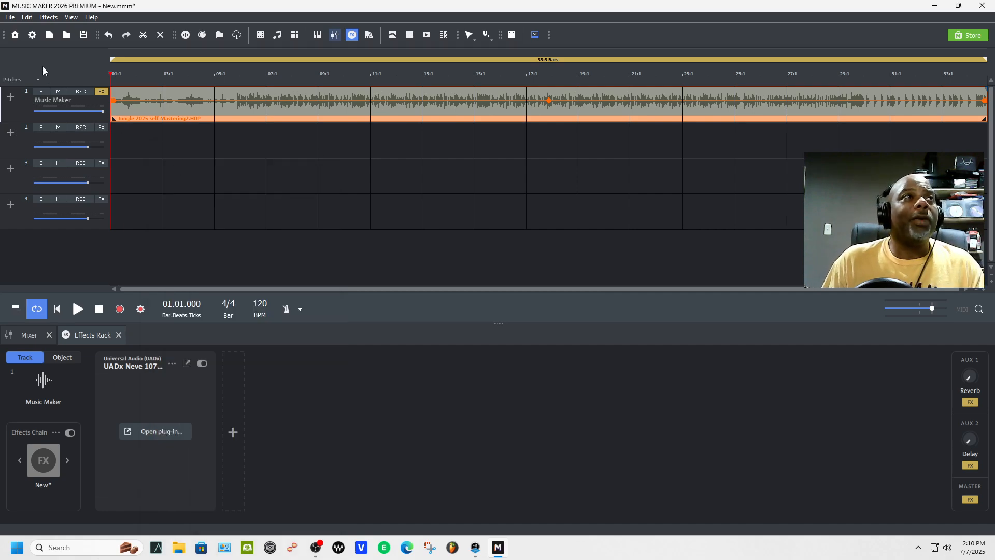
Load the Jungle_2025 project without saving the current one.
left_click(12, 17)
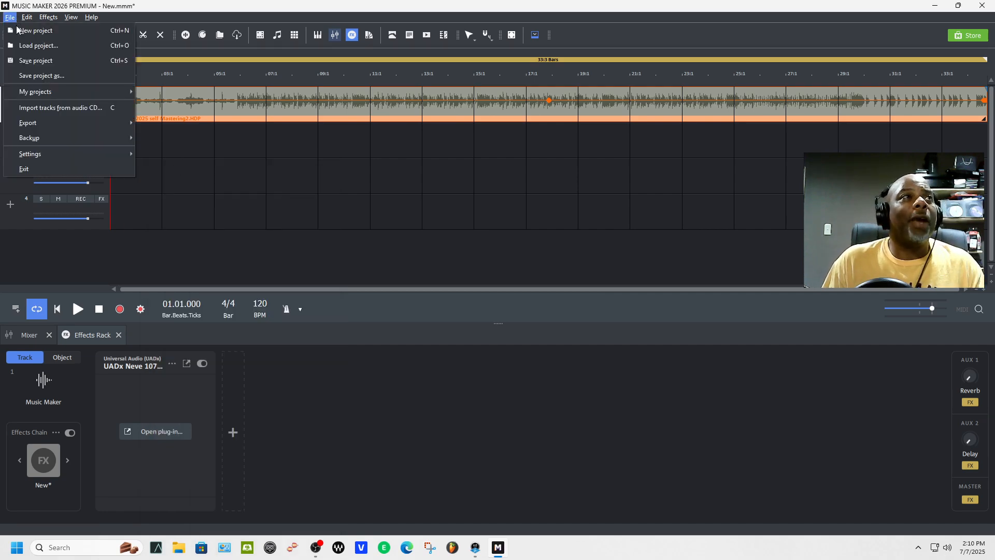
left_click(72, 46)
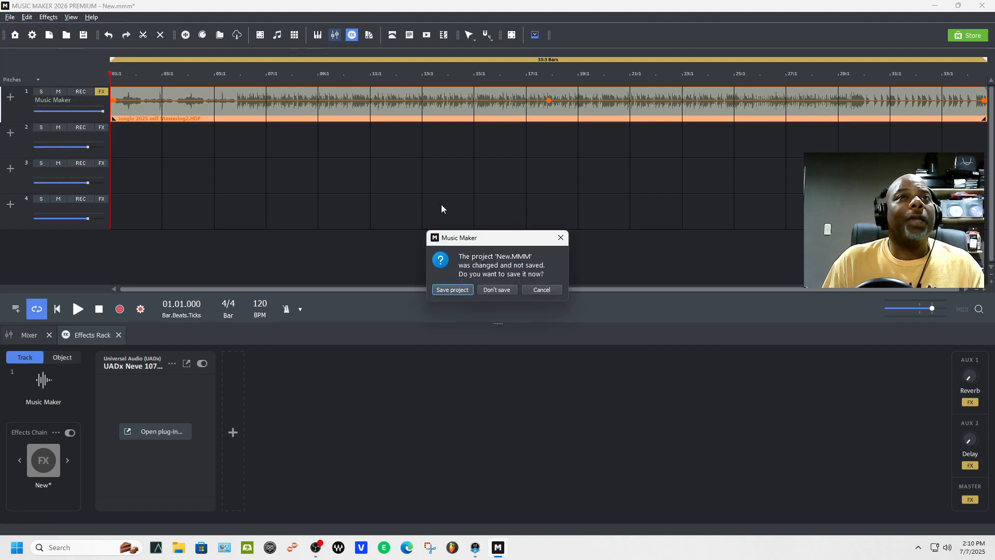
left_click(492, 290)
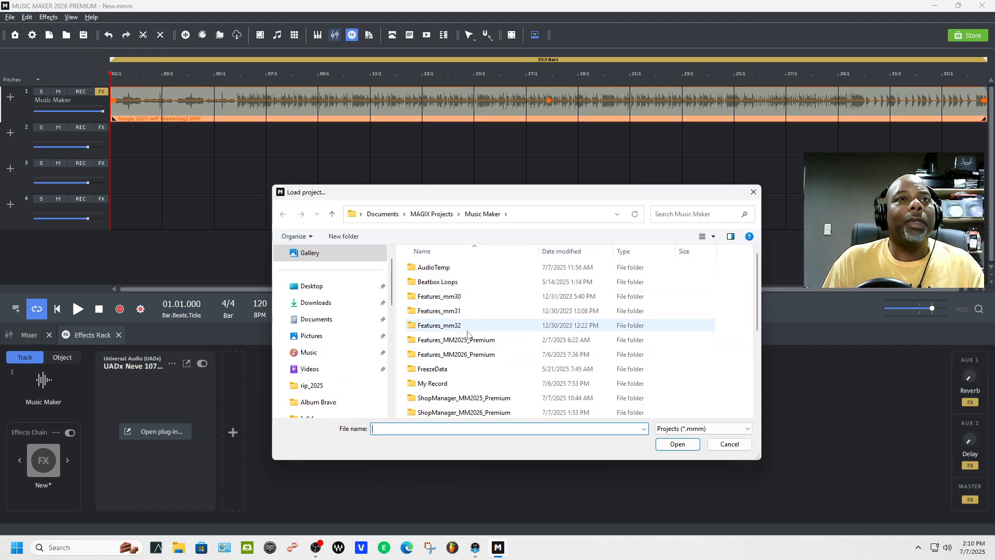
scroll(472, 352, "down", 3)
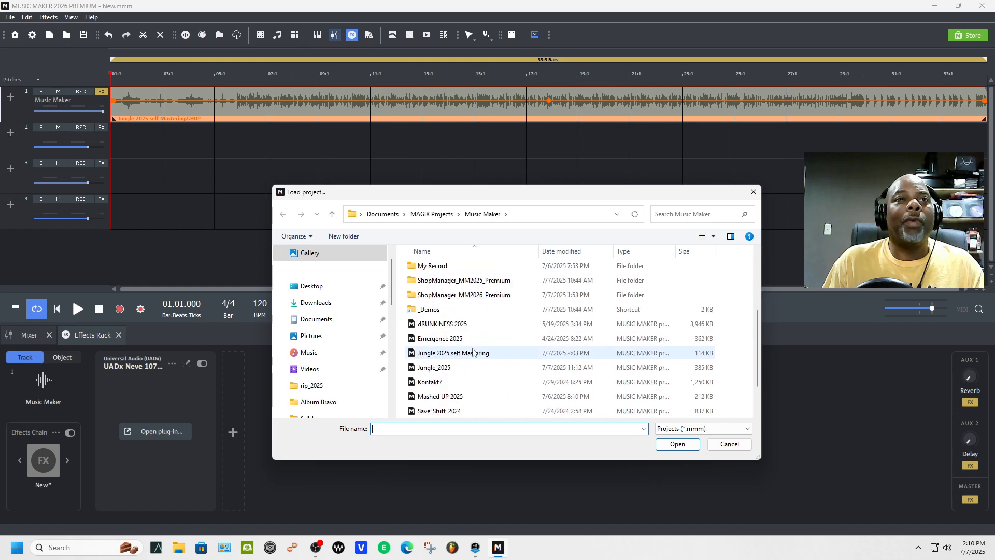
double_click(471, 367)
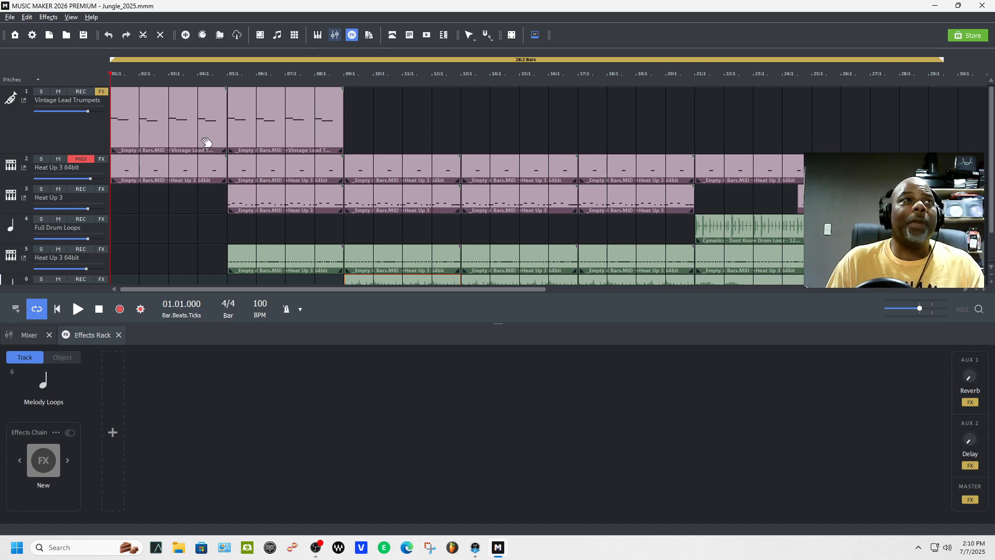
Play the song with the mixer shown, toggle the mixer's Sends section, and hide its FX section.
key("space")
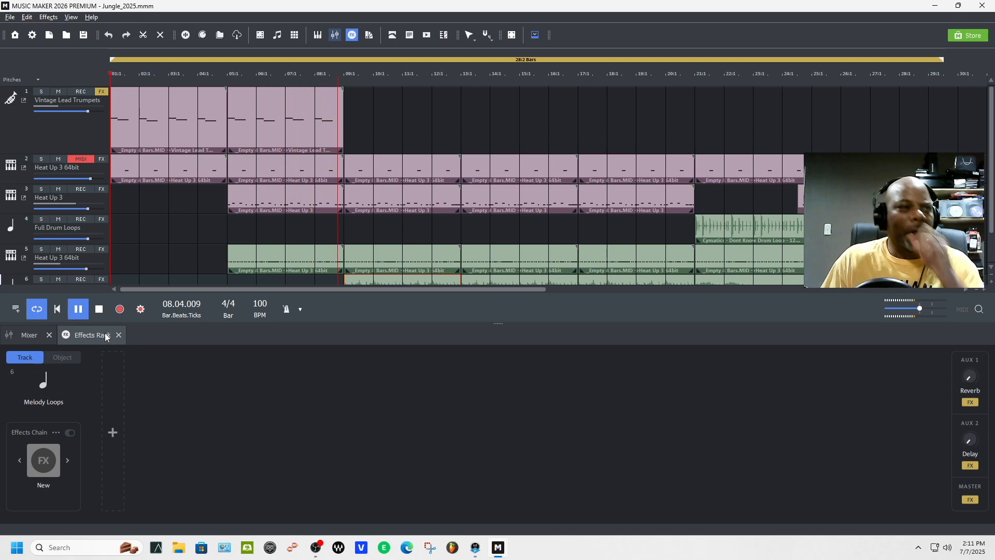
left_click(26, 335)
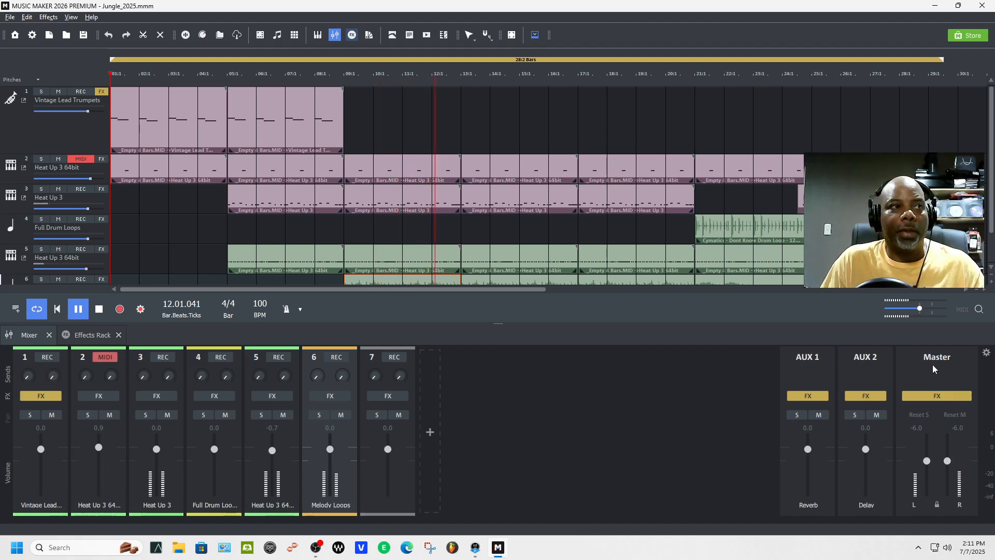
left_click(9, 381)
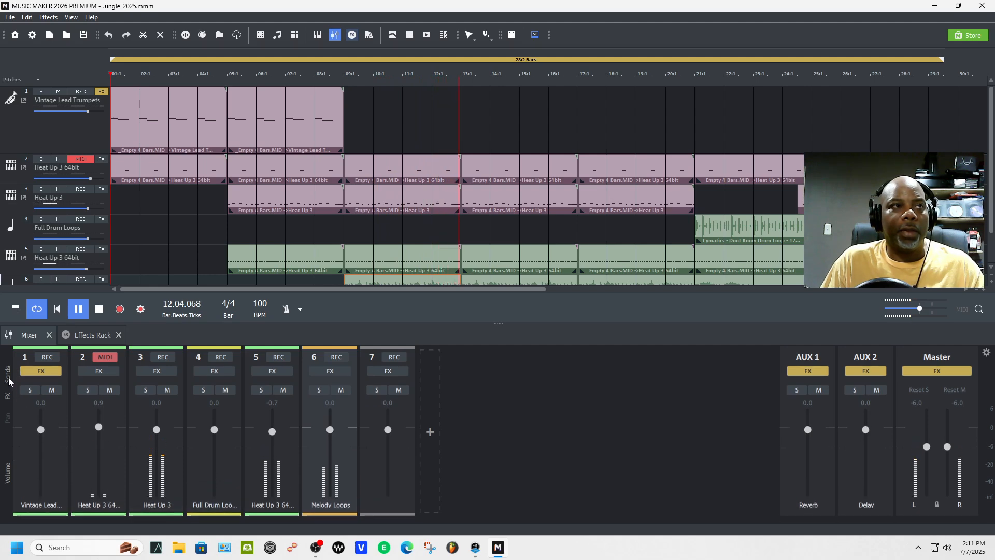
left_click(8, 382)
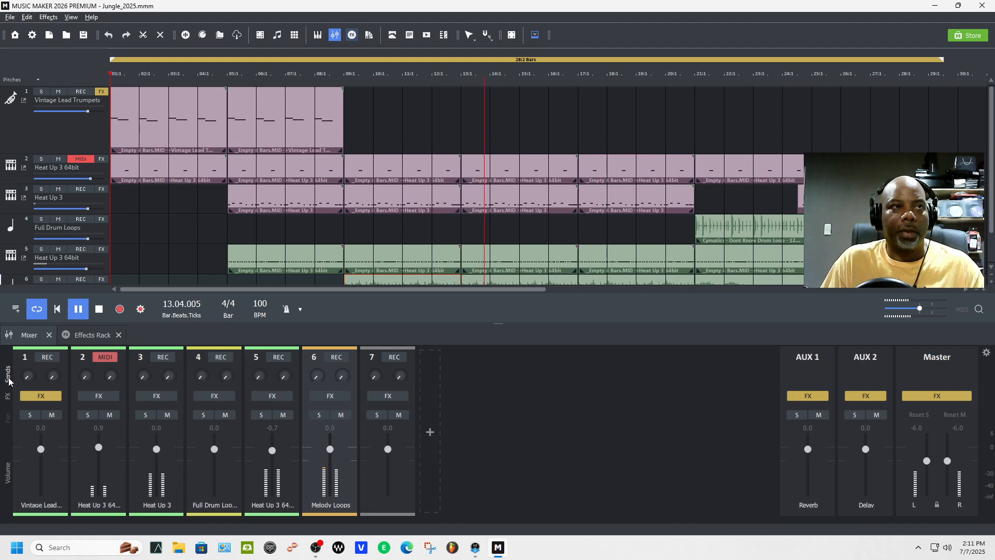
left_click(8, 397)
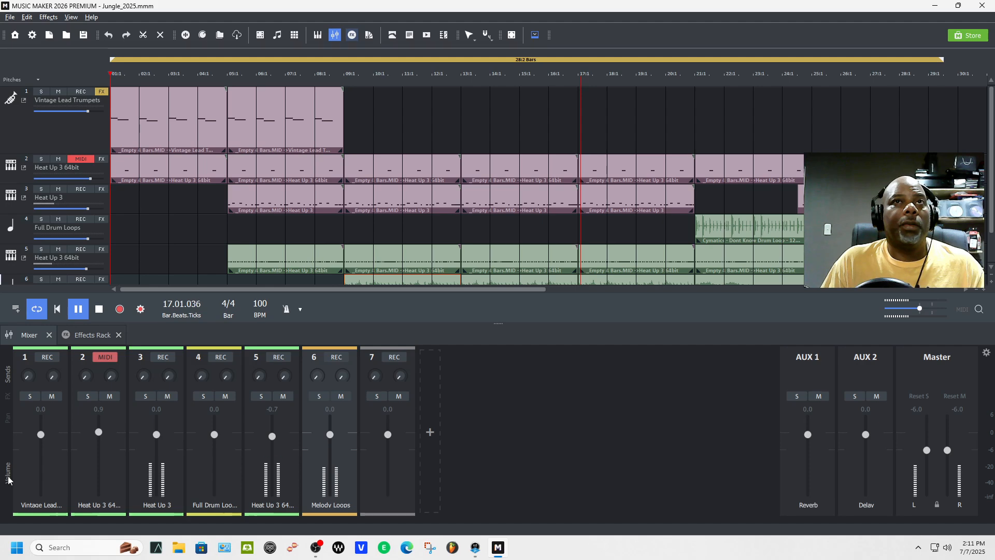
Stop playback and close Music Maker.
key("space")
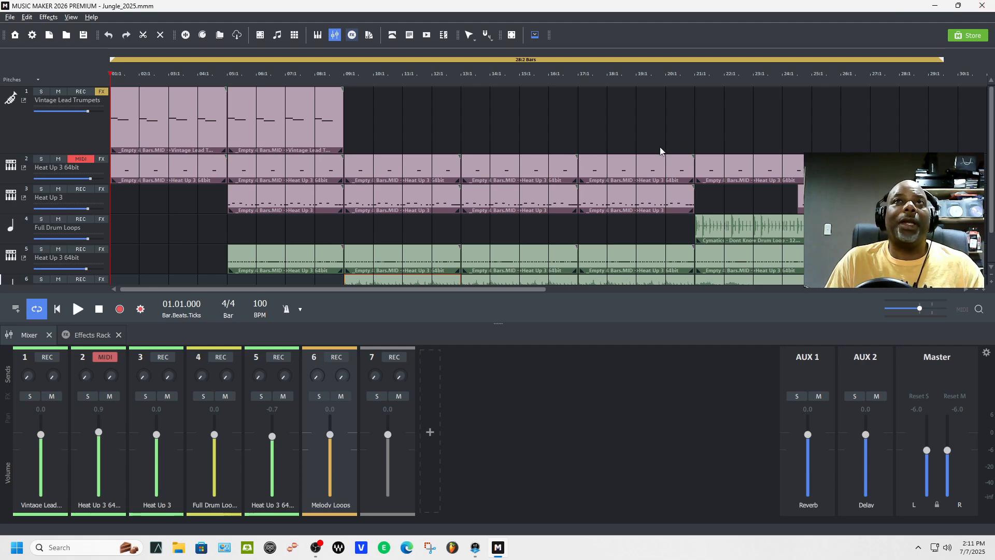
left_click(981, 6)
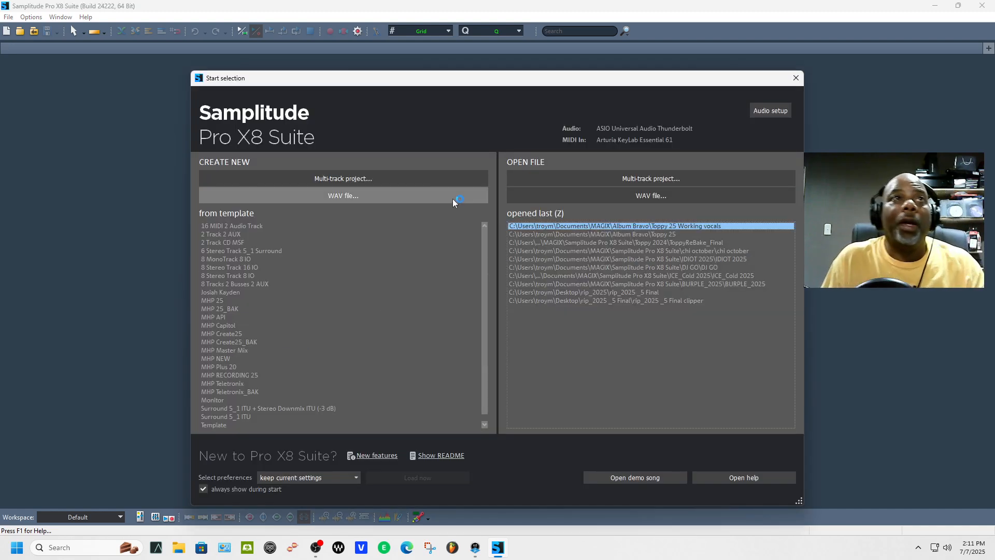
Create a new multi-track project named 2025-07-07 from the 8 Stereo Track 8 IO template at 44100 Hz.
left_click(420, 177)
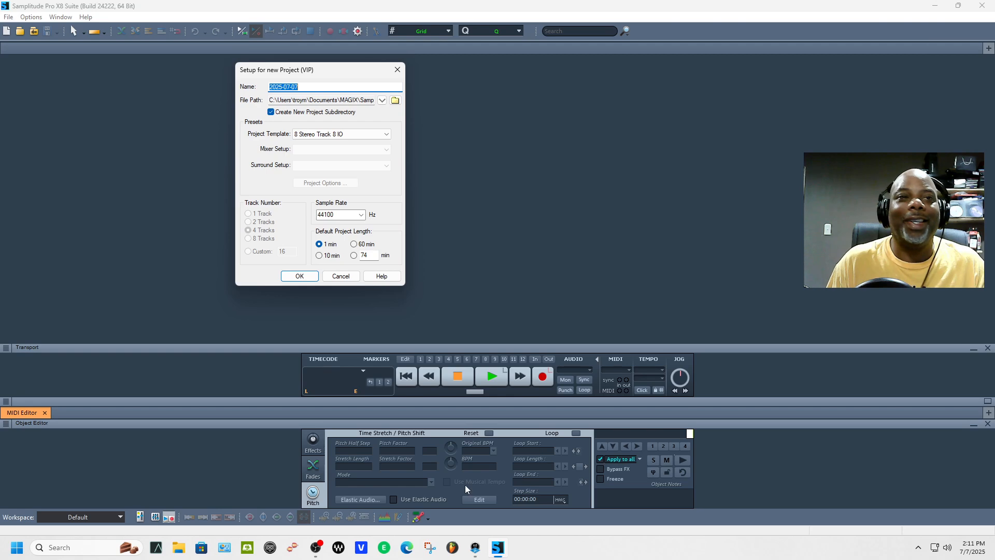
left_click(299, 275)
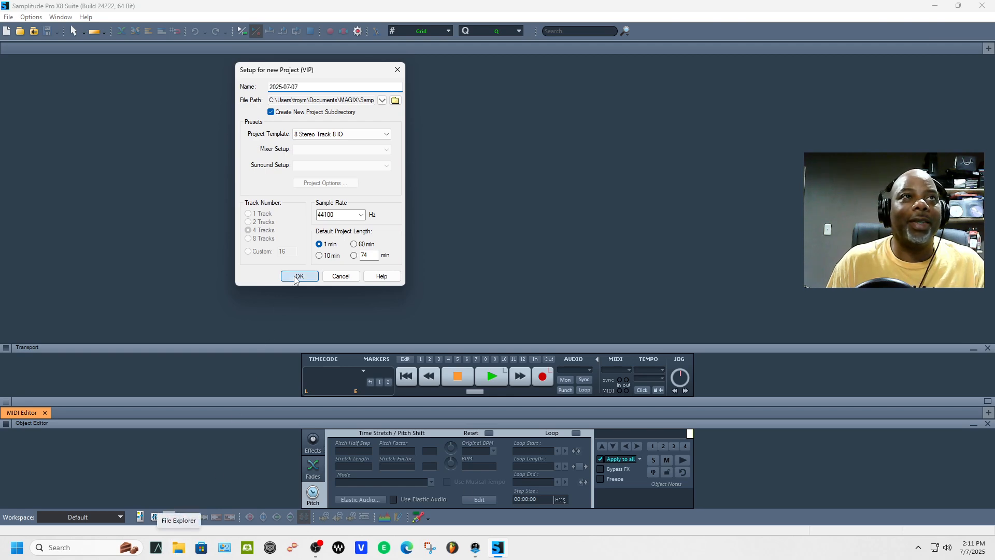
Start importing an audio file and go up from the Percussion folder to the root of the 2TB 2_5 (F:) drive.
left_click(9, 17)
mouse_move(42, 57)
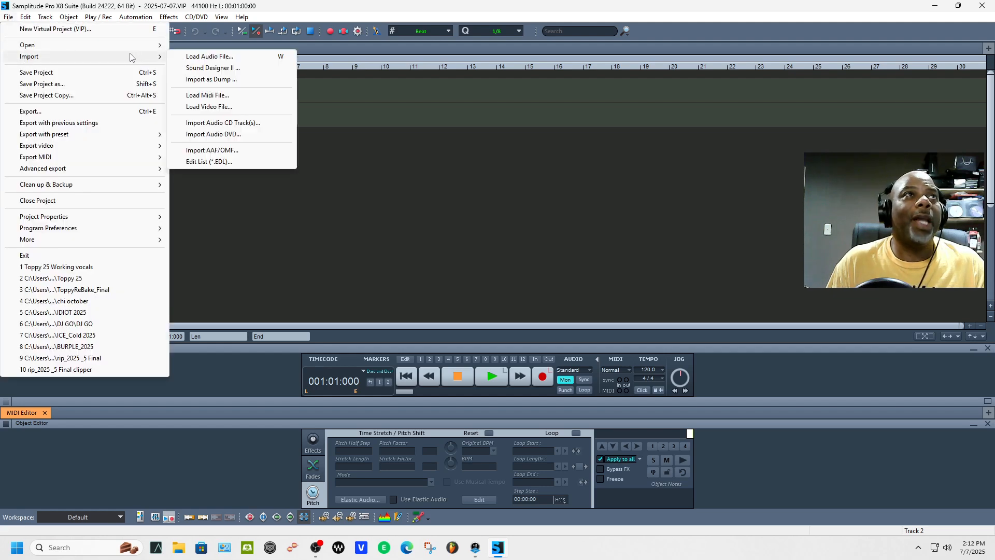
left_click(209, 57)
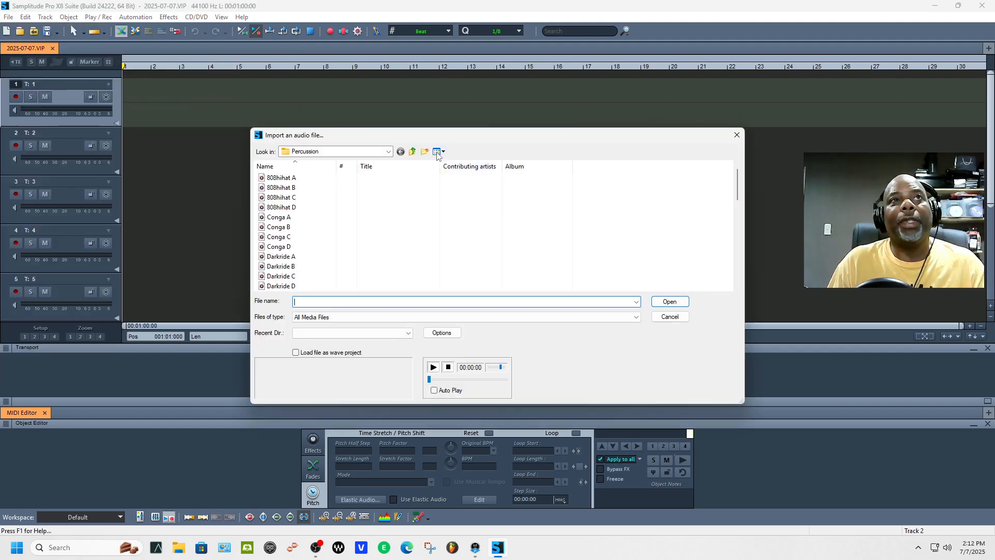
left_click(413, 151)
left_click(413, 151)
left_click(413, 152)
left_click(413, 151)
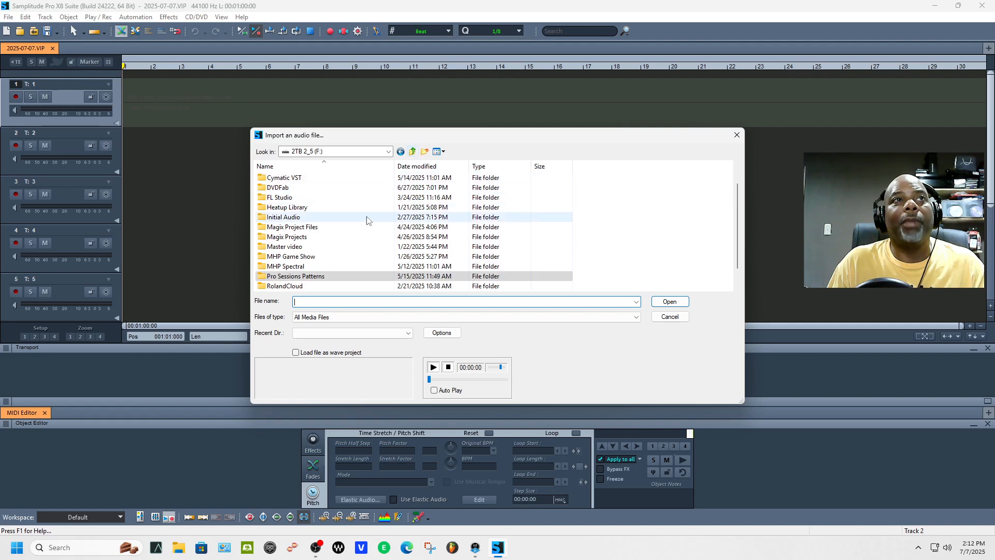
double_click(353, 240)
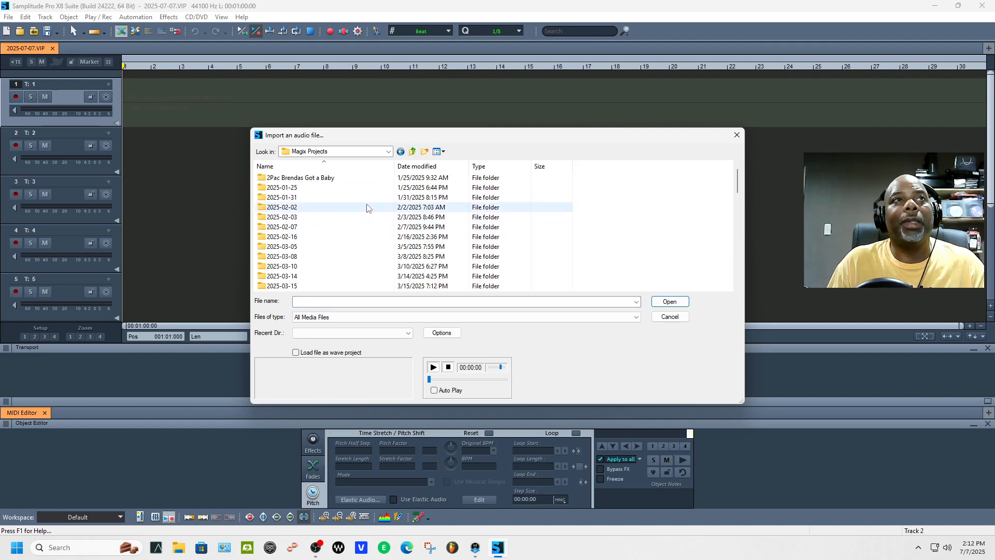
scroll(367, 207, "down", 3)
left_click(412, 151)
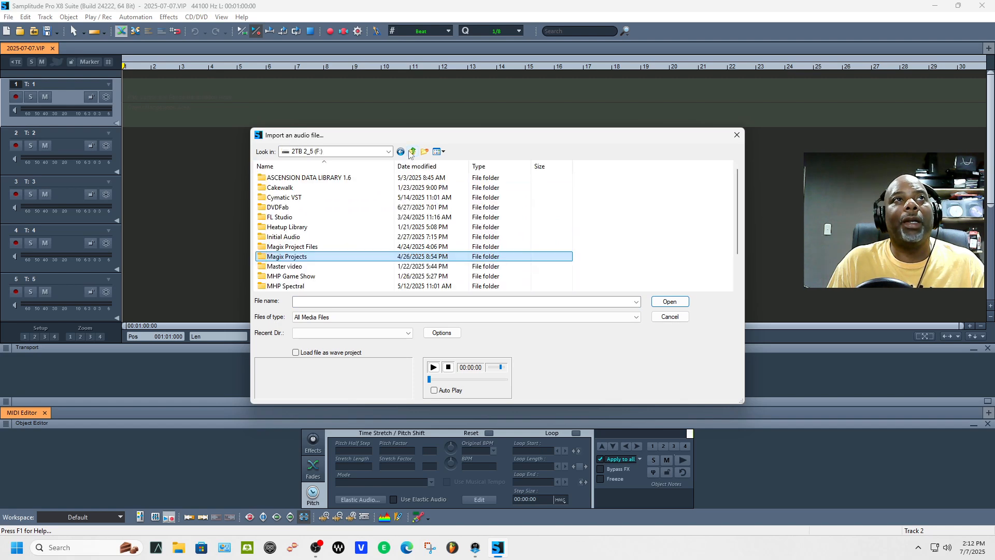
Go to the user's Documents folder on Local Disk (C:) for the audio import.
left_click(410, 154)
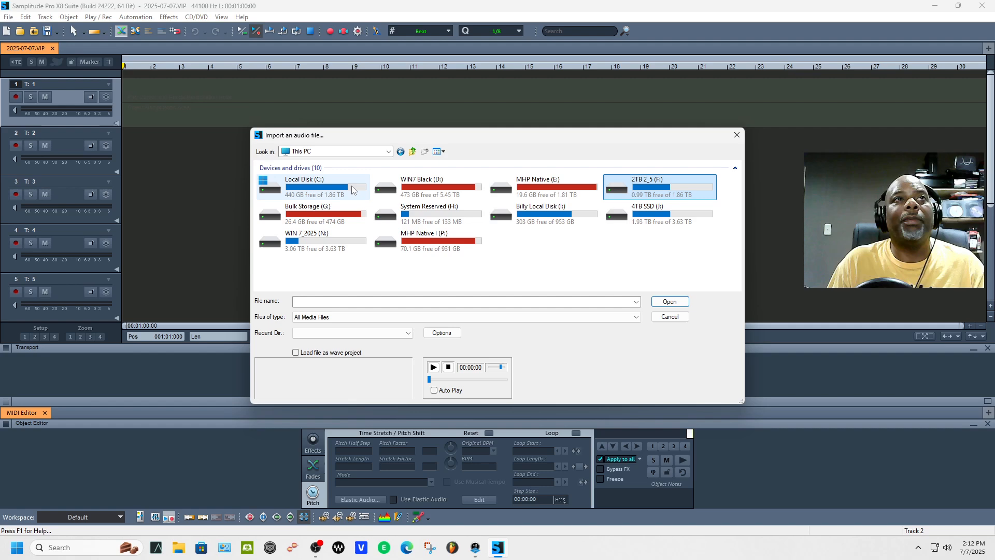
double_click(352, 189)
scroll(312, 259, "down", 1)
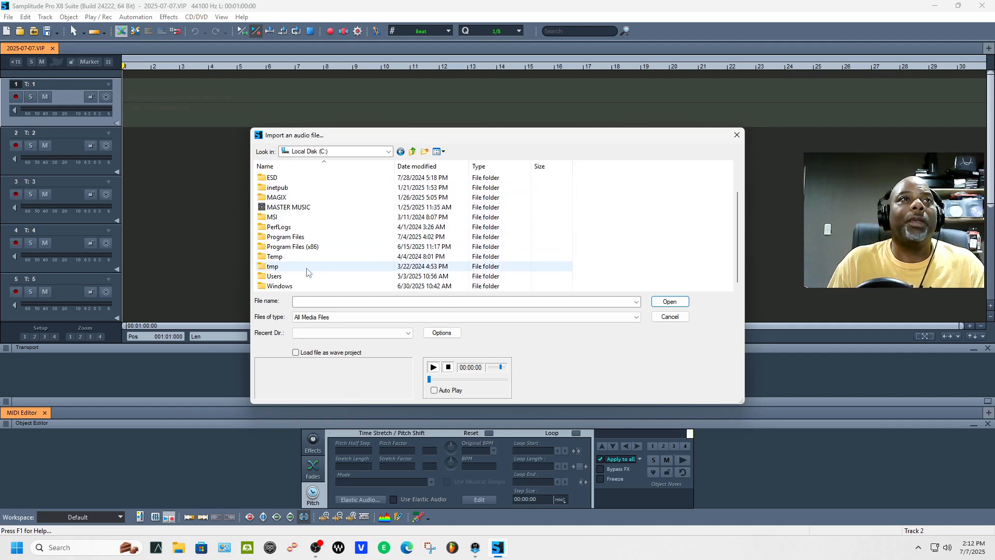
double_click(307, 276)
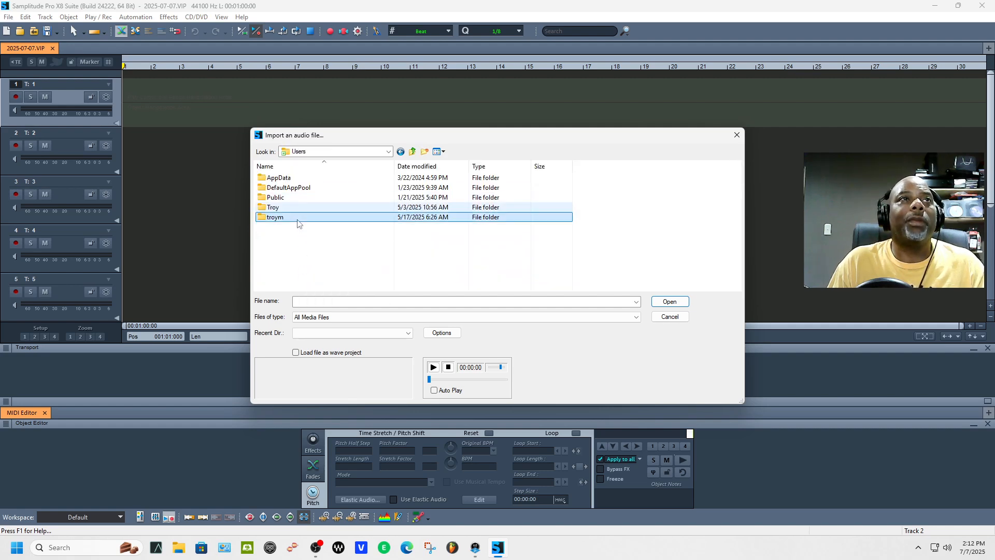
double_click(298, 220)
left_click(296, 285)
double_click(296, 286)
Open the Music Maker folder inside the MAGIX Projects folder.
scroll(312, 260, "down", 5)
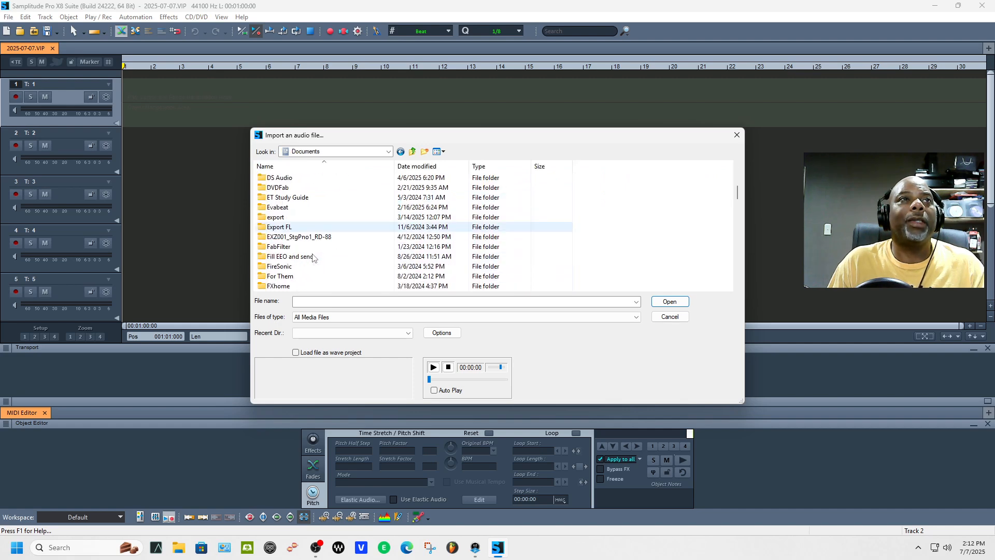
scroll(312, 257, "down", 3)
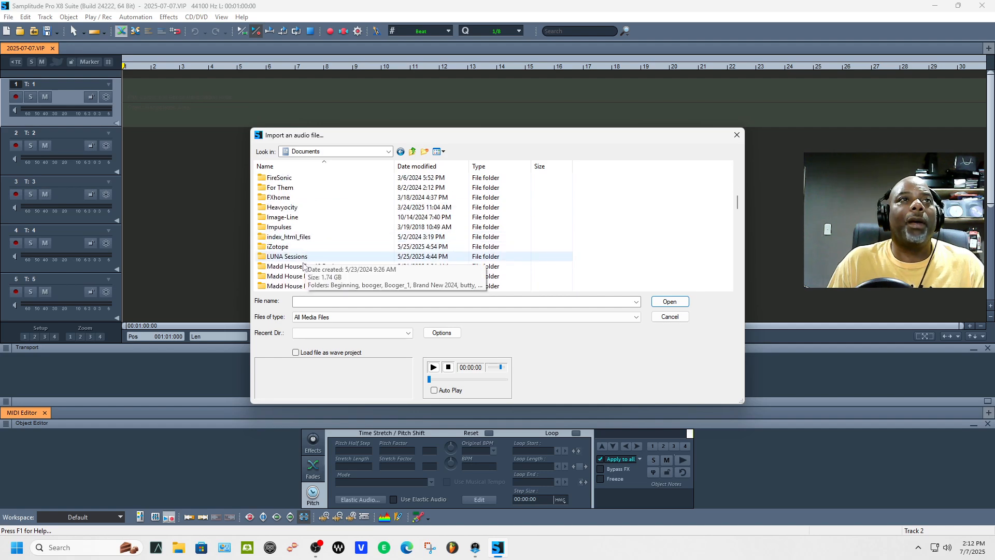
scroll(304, 266, "down", 2)
double_click(306, 254)
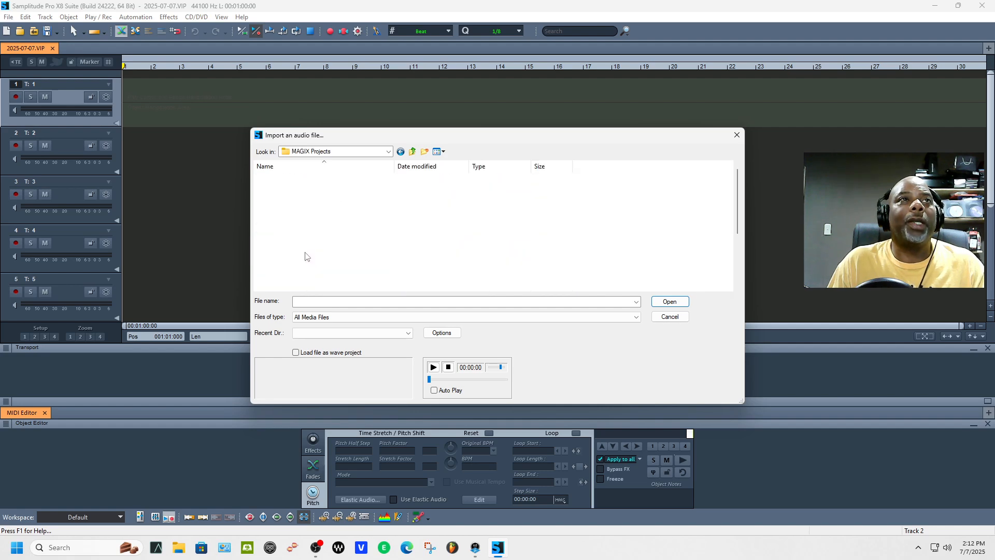
scroll(322, 202, "down", 3)
scroll(324, 202, "up", 1)
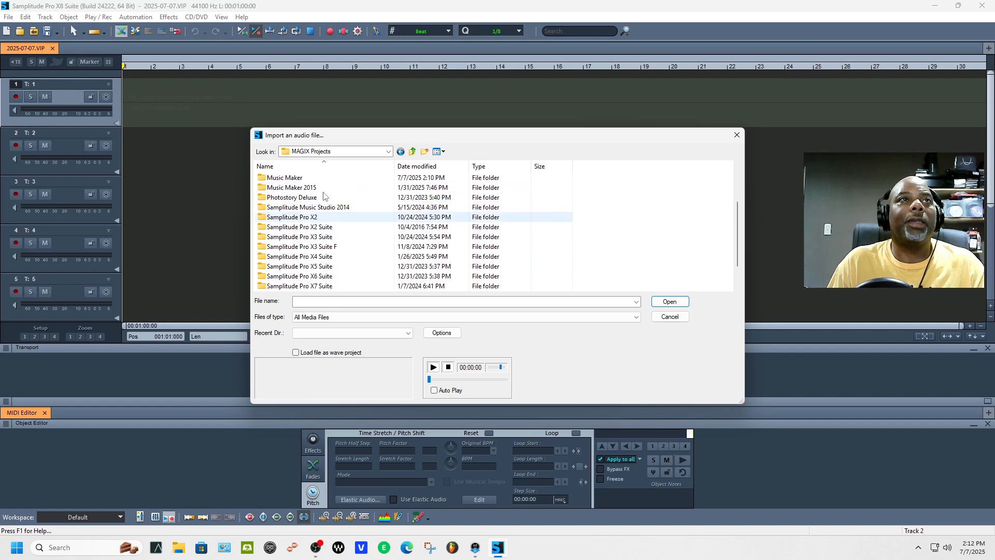
double_click(310, 178)
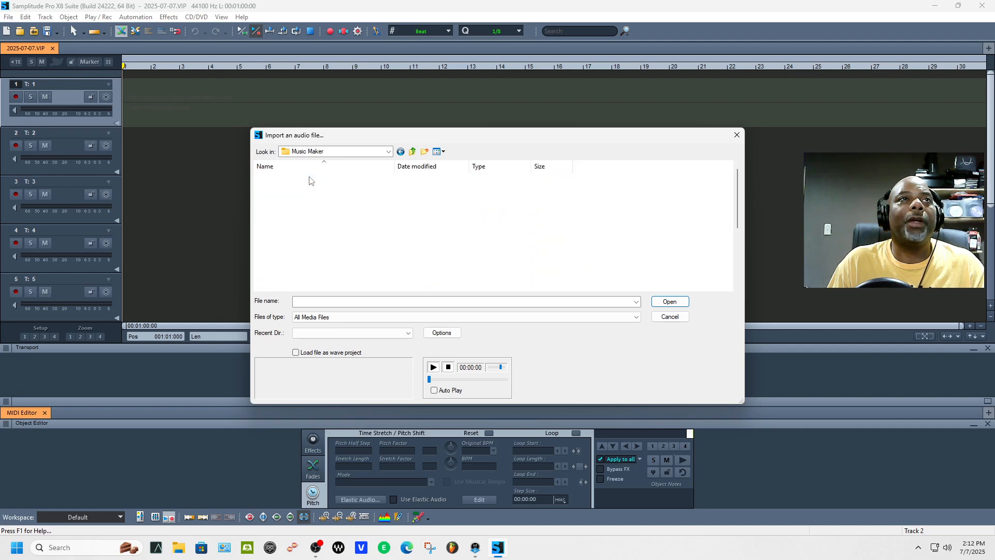
Import the Jungle_2025 Wave file into track 1, loading multichannel files into a folder track.
scroll(315, 220, "down", 3)
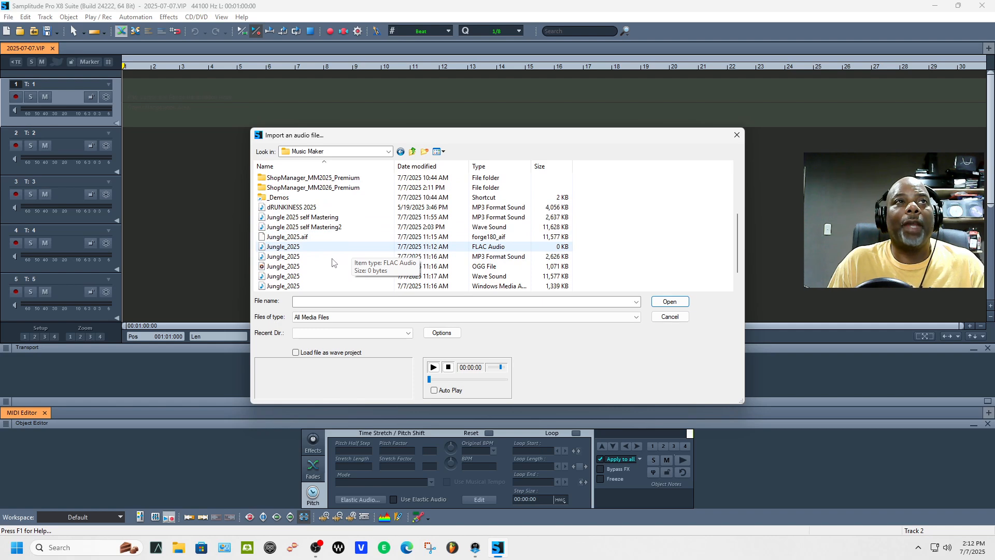
scroll(327, 265, "down", 1)
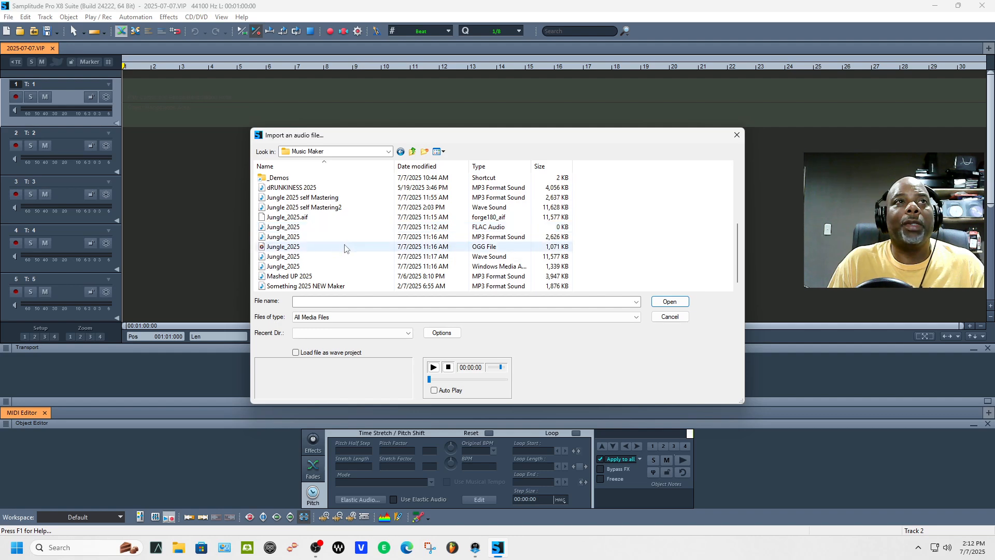
left_click(319, 260)
double_click(319, 257)
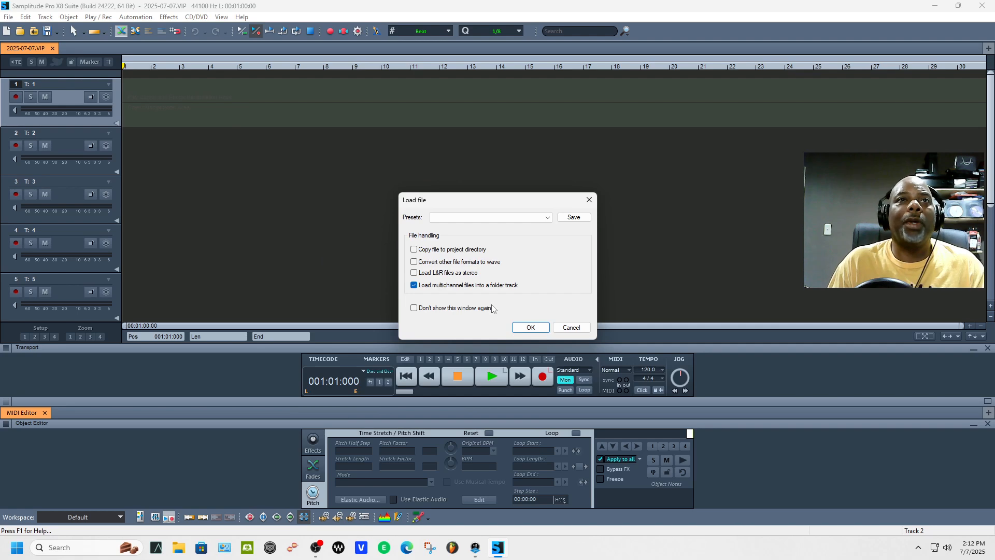
left_click(529, 328)
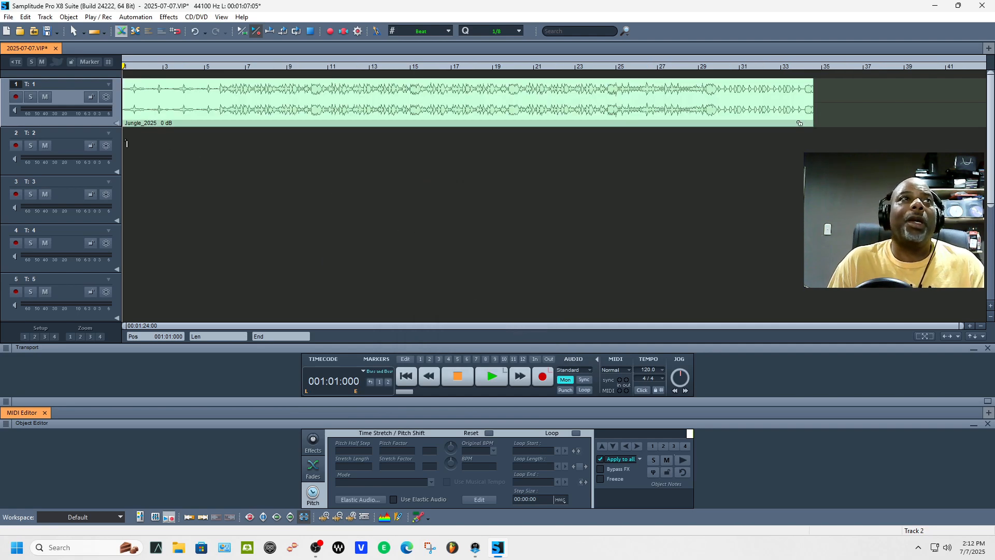
Route the mixer's master output to 3+4 and play the imported song.
key("space")
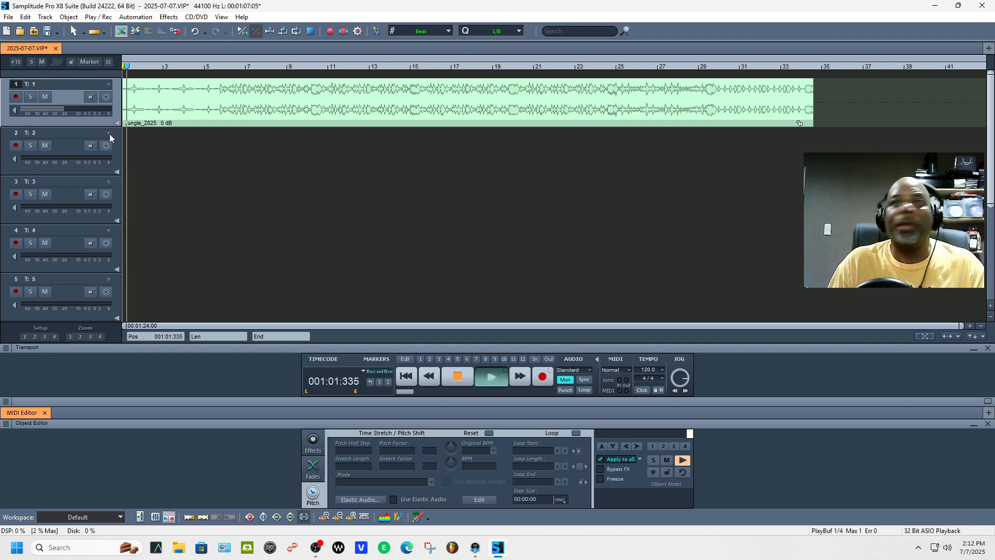
key("space")
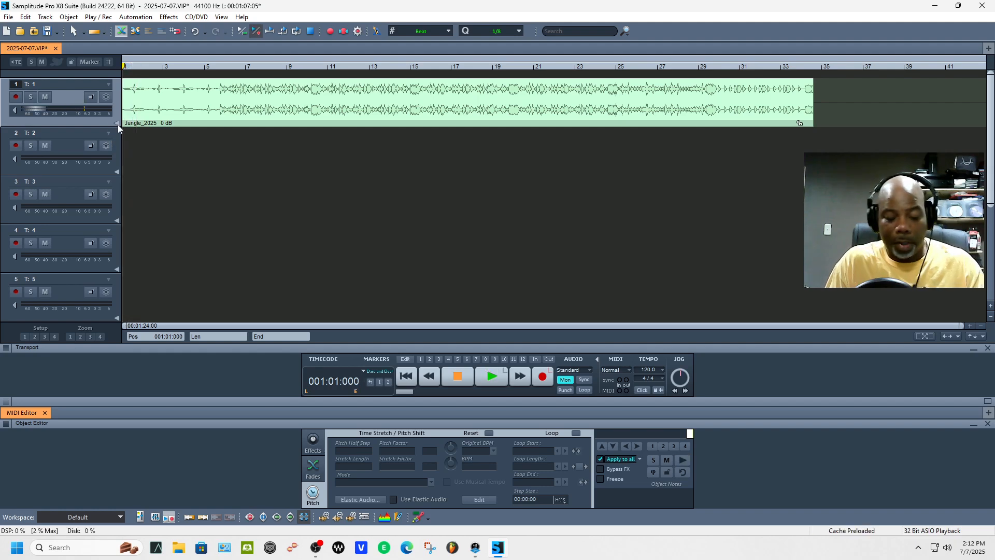
key("m")
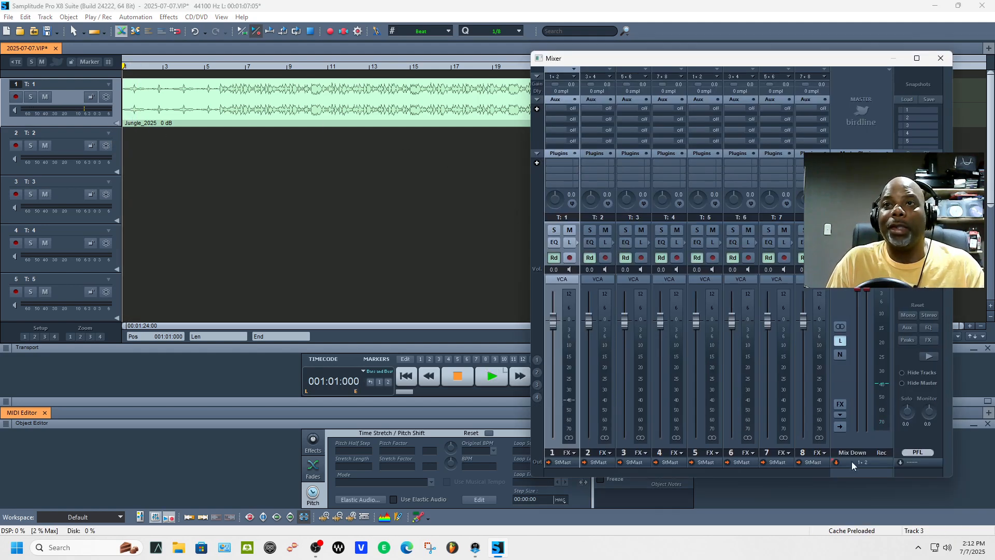
left_click(851, 461)
left_click(825, 440)
key("space")
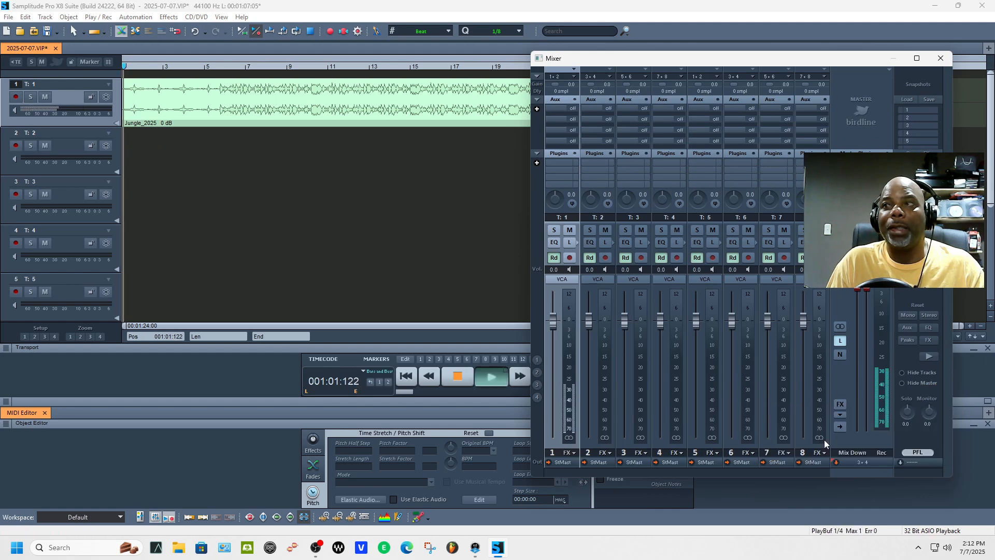
Hide the mixer and show it again during playback to check the levels, and stop the song.
left_click(941, 59)
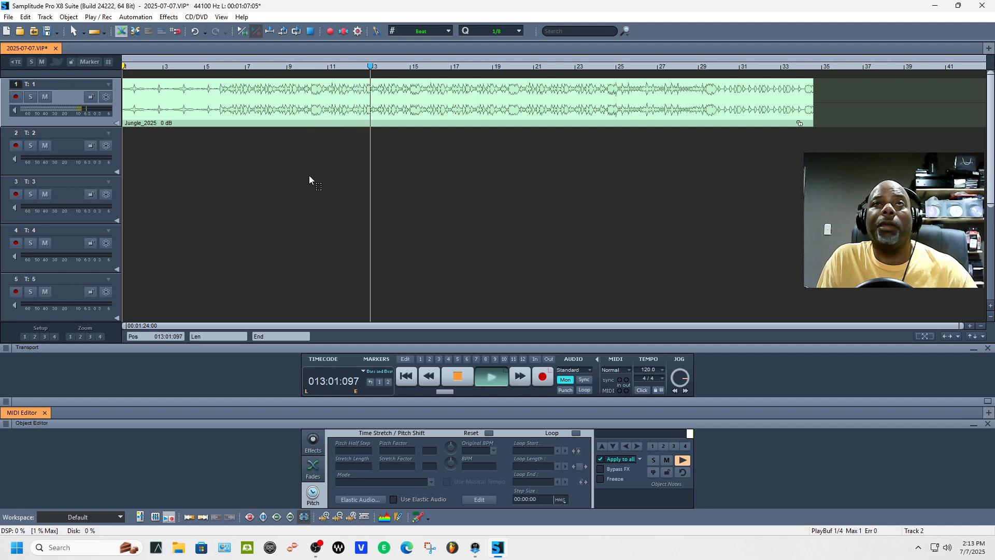
key("m")
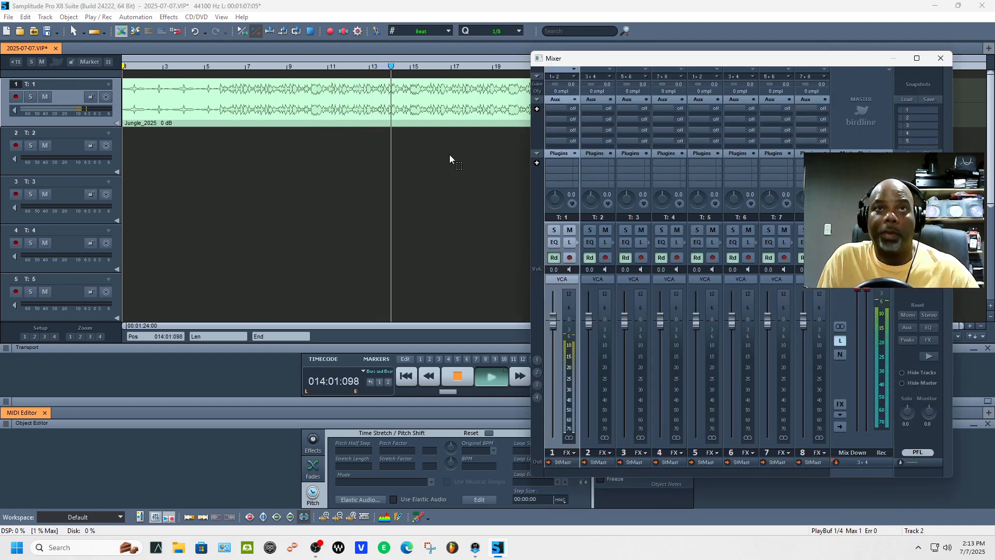
key("space")
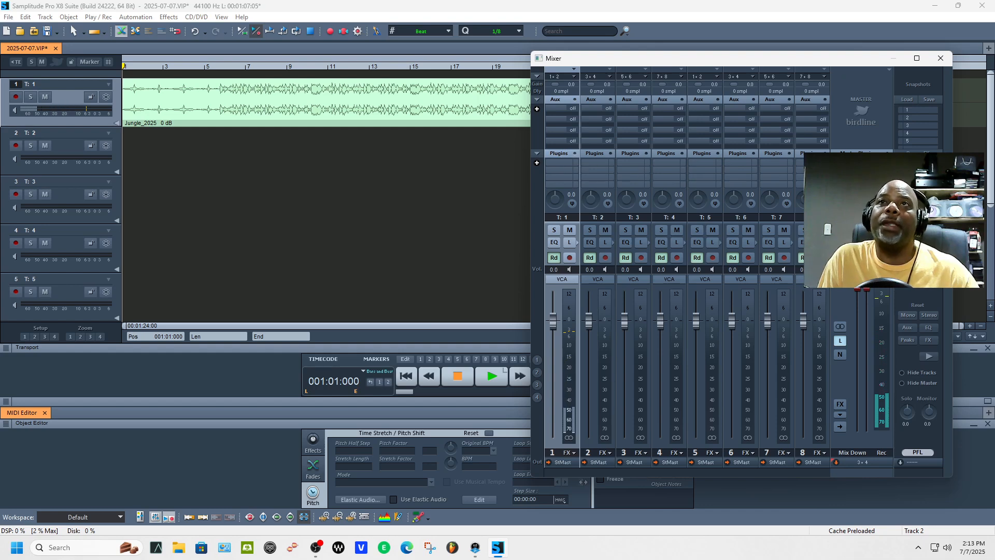
Insert Universal Audio's UAD API Vision Channel Strip effect in the master channel's first plug-in slot.
left_click(859, 163)
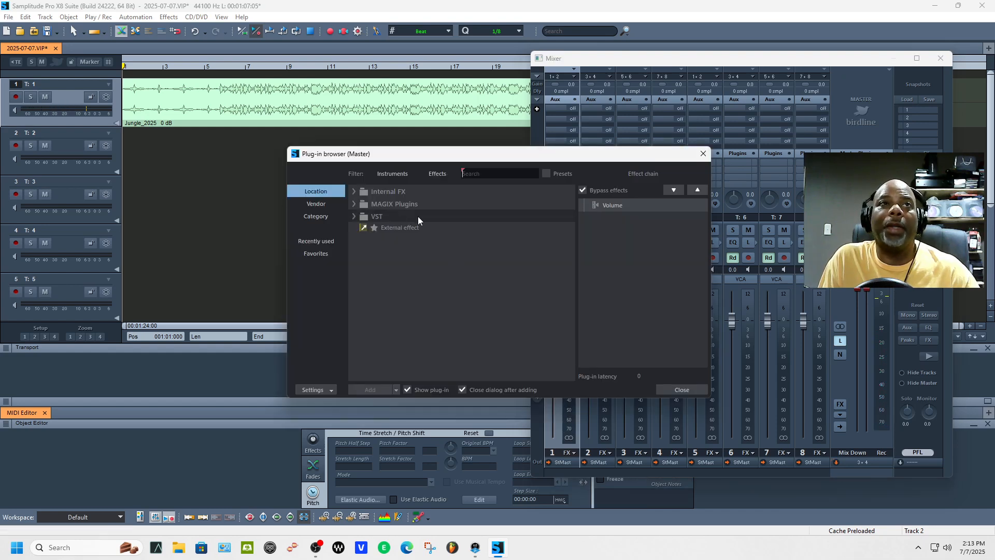
left_click(334, 242)
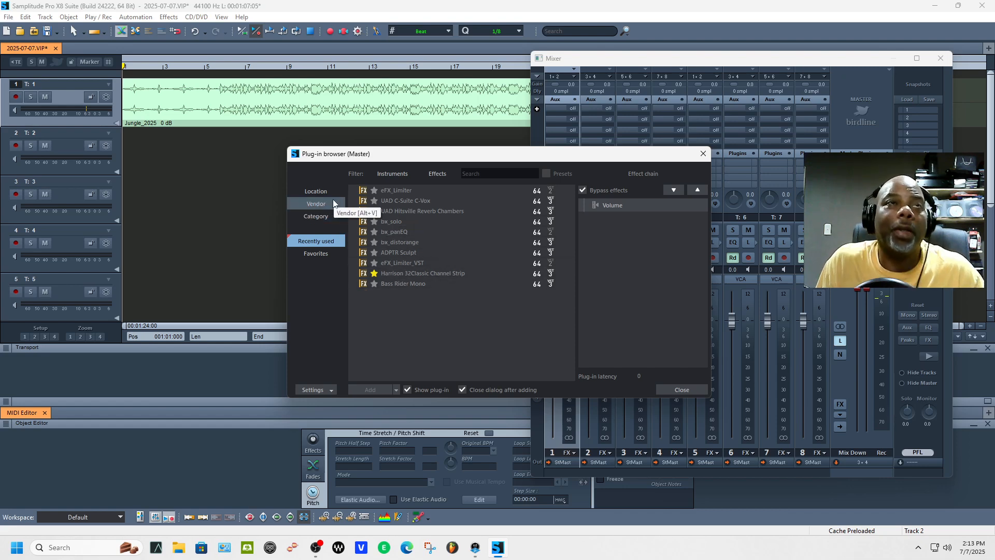
left_click(396, 177)
left_click(436, 174)
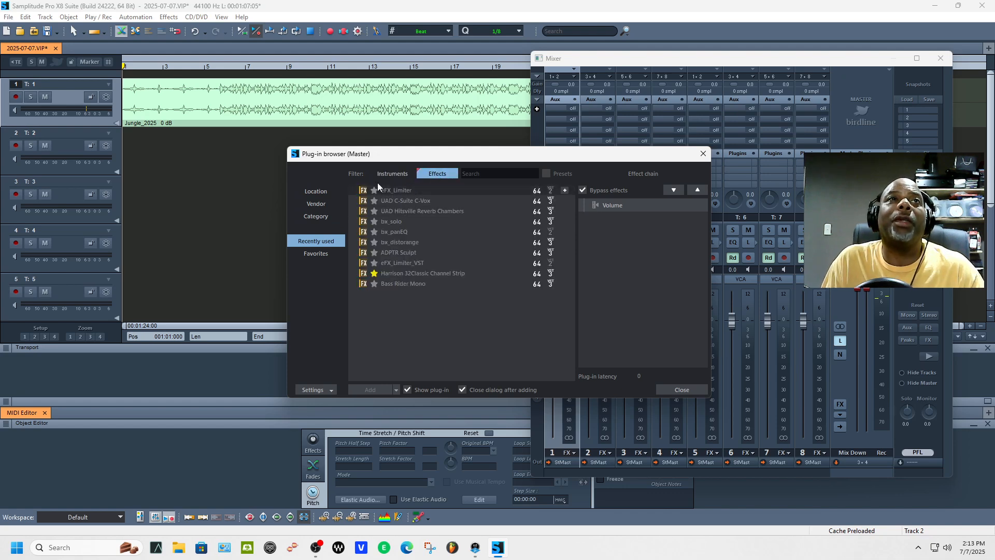
left_click(334, 205)
scroll(417, 261, "down", 10)
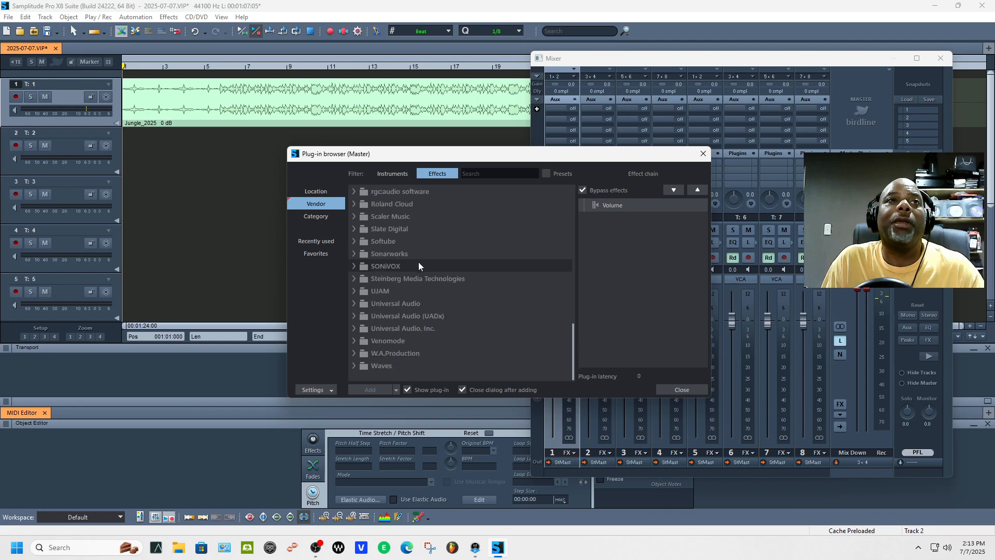
double_click(418, 302)
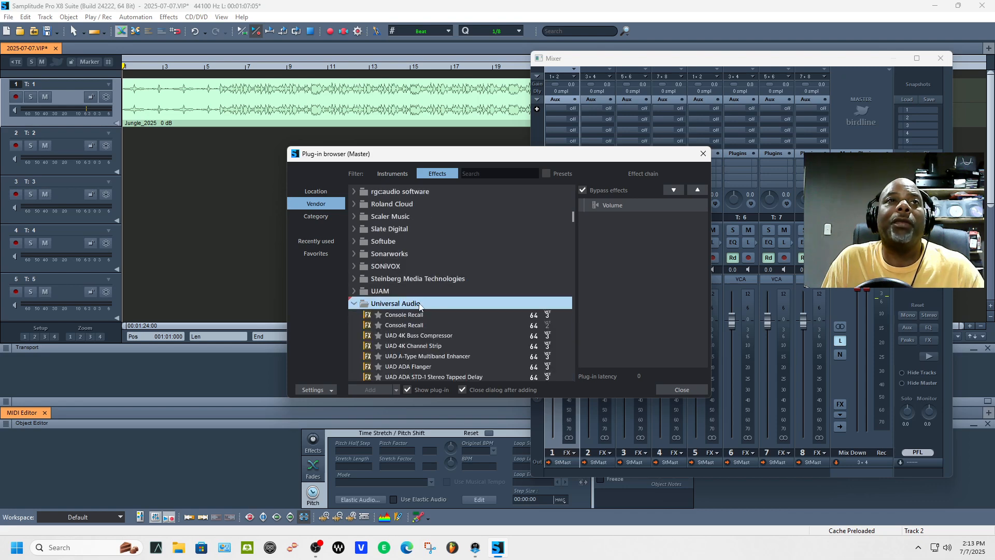
scroll(419, 303, "down", 5)
scroll(419, 303, "up", 3)
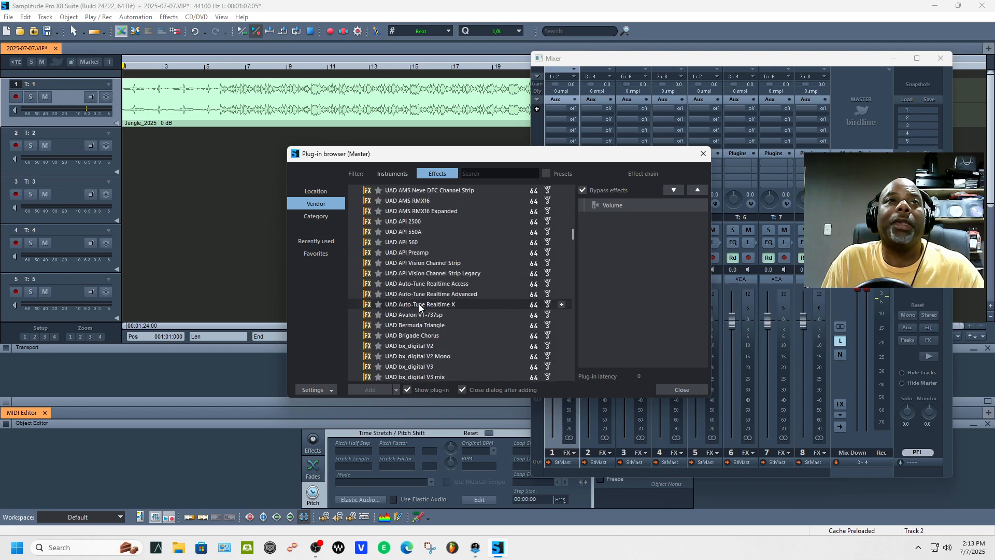
double_click(426, 264)
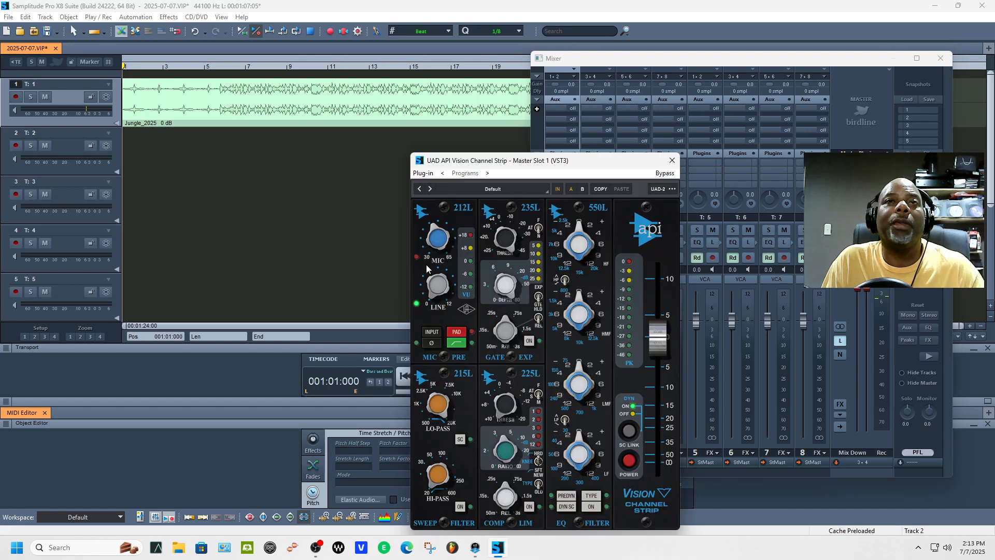
Play the song briefly through the channel strip, and arrange the plug-in window and mixer side by side.
key("space")
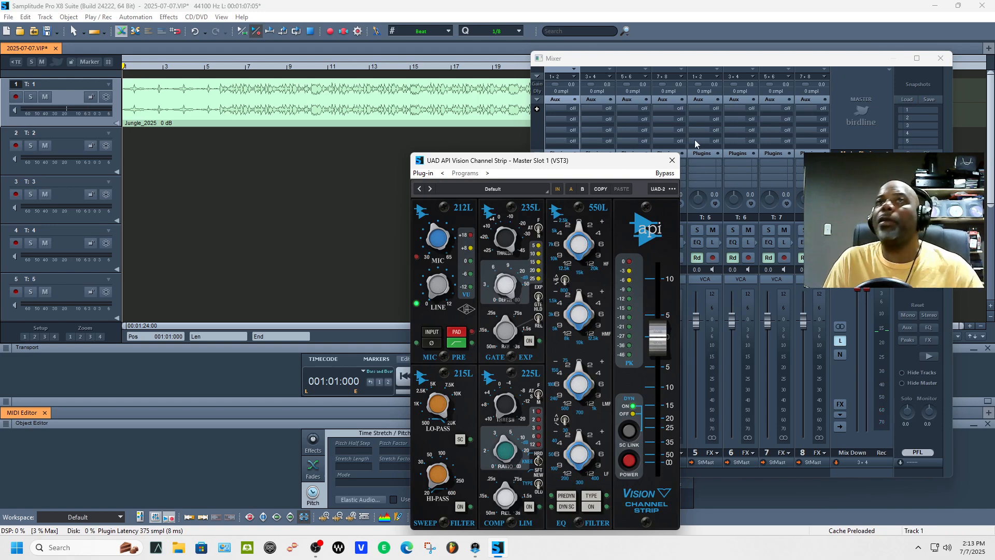
left_click_drag(584, 166, 306, 157)
left_click_drag(741, 65, 596, 89)
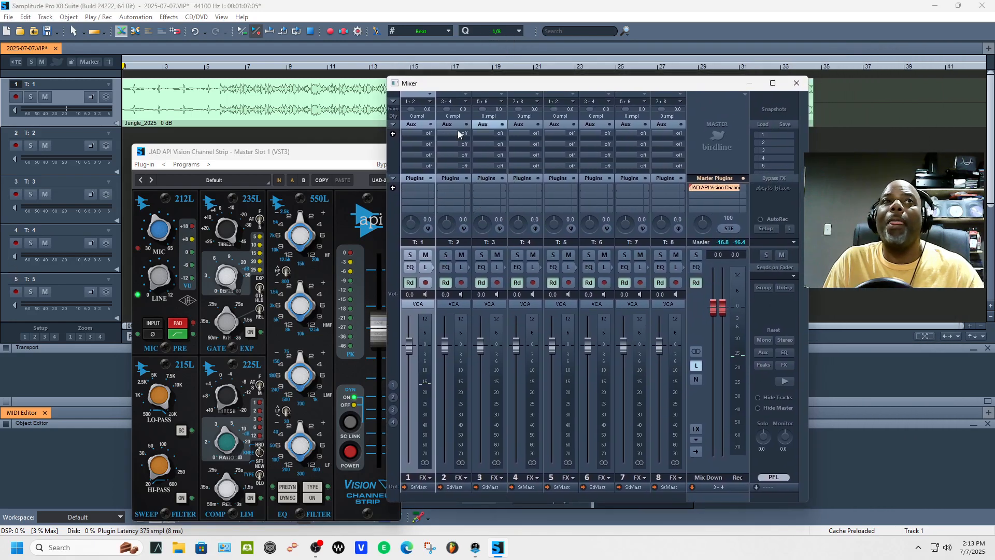
Play the song briefly through the repositioned API Vision Channel Strip, and remove that plug-in from the master channel.
left_click_drag(366, 157, 324, 151)
left_click_drag(586, 88, 566, 88)
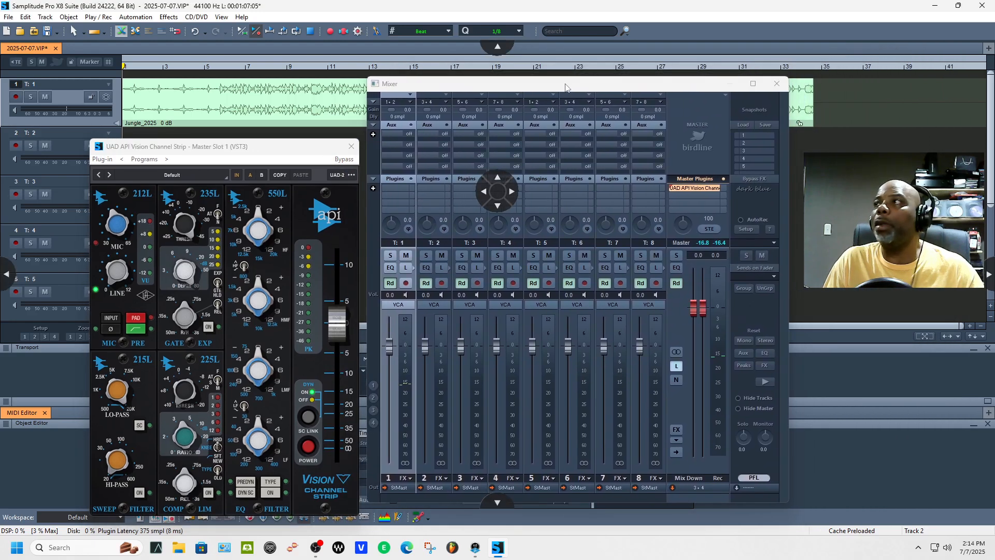
key("space")
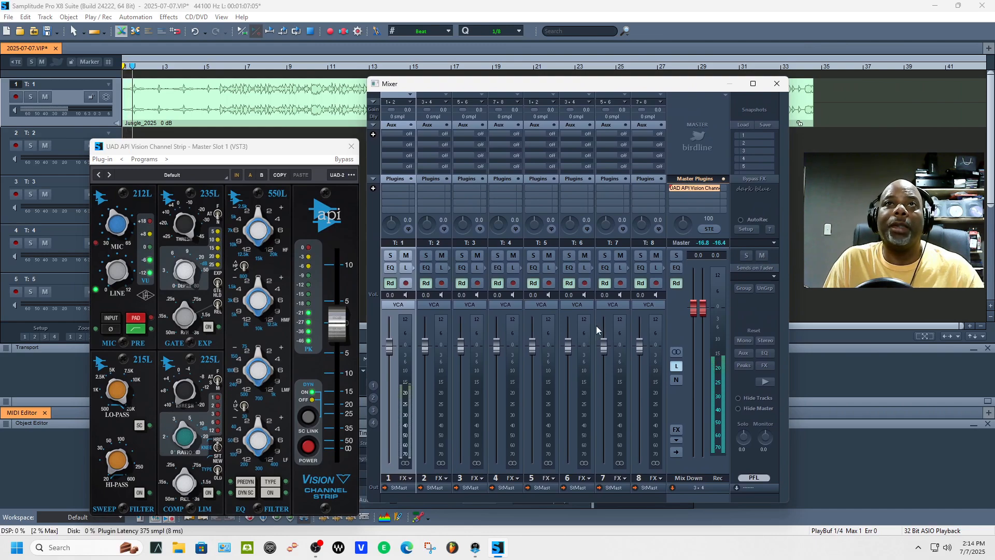
key("space")
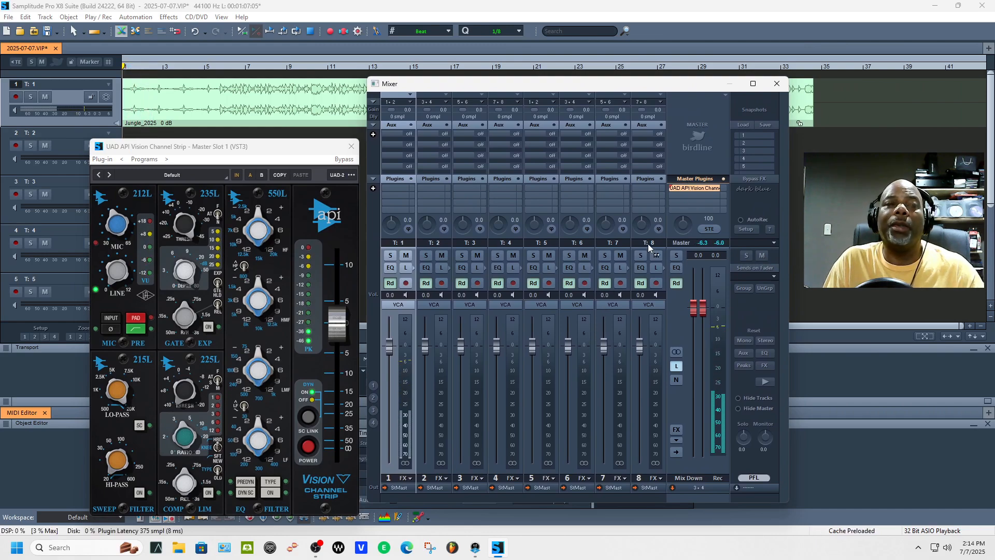
right_click(724, 189)
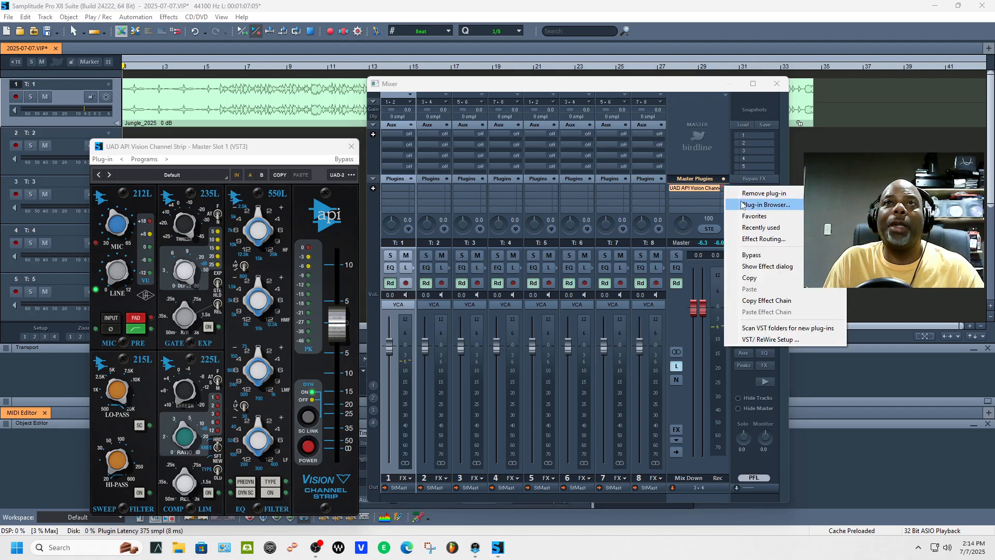
left_click(725, 193)
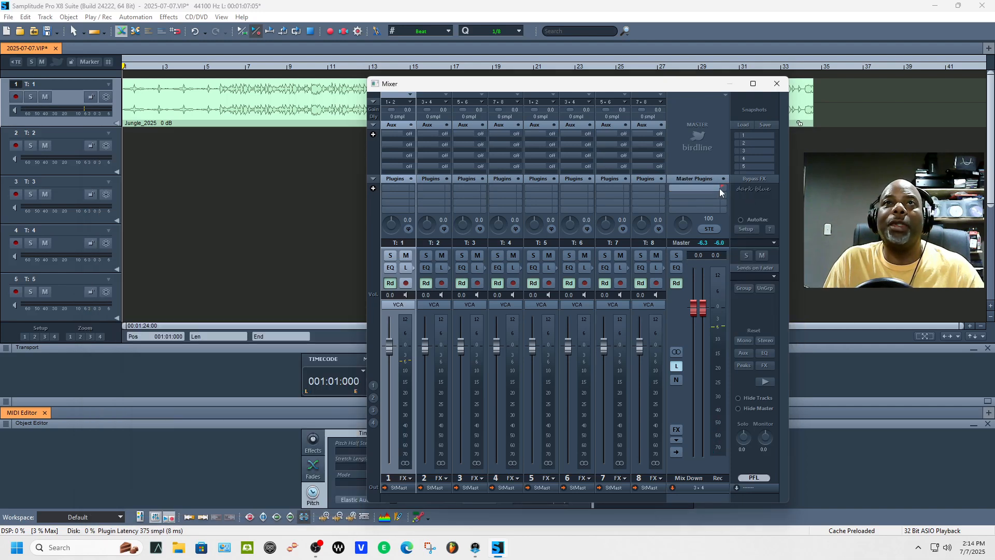
Insert Universal Audio's UAD Capitol Chambers effect in the master channel's first plug-in slot.
left_click(714, 189)
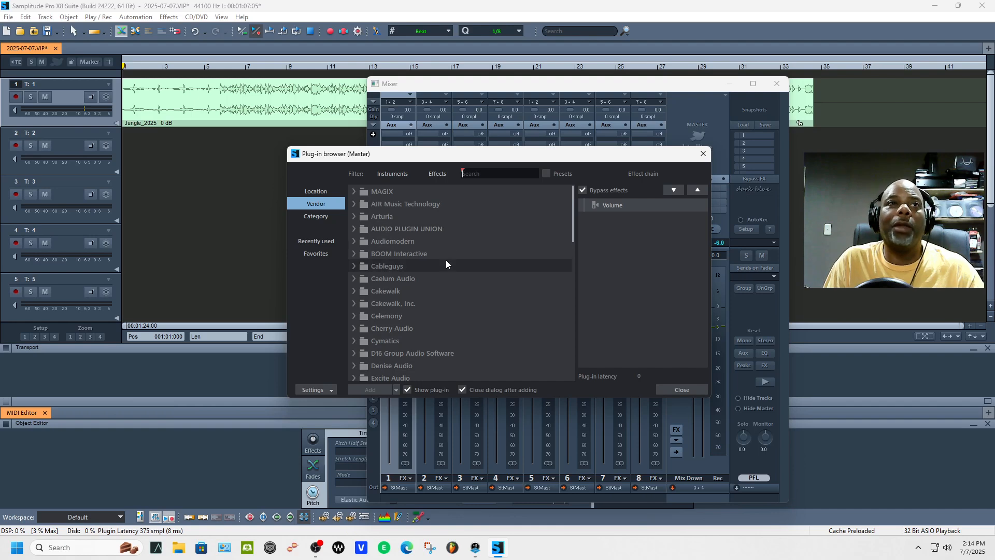
scroll(393, 293, "down", 20)
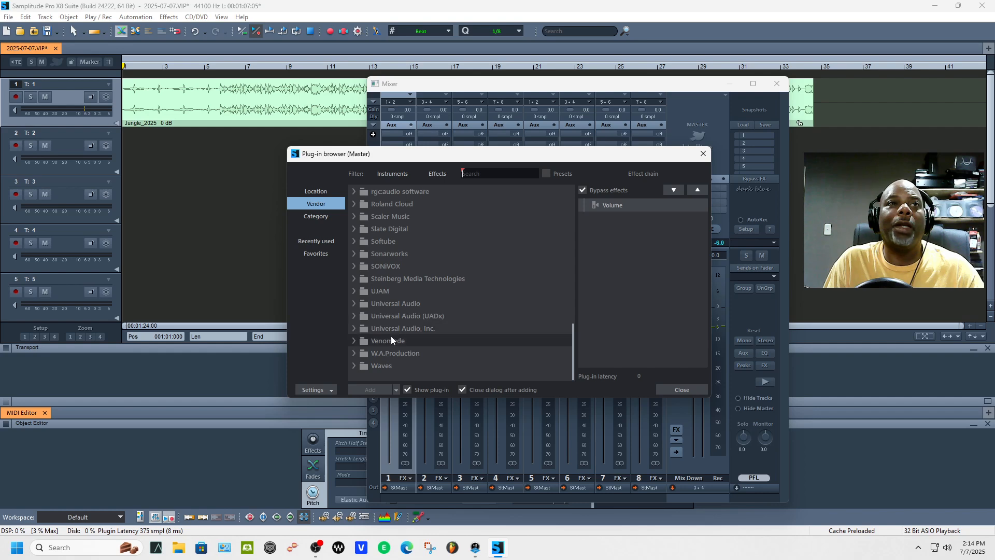
left_click(397, 308)
double_click(397, 308)
scroll(408, 321, "down", 10)
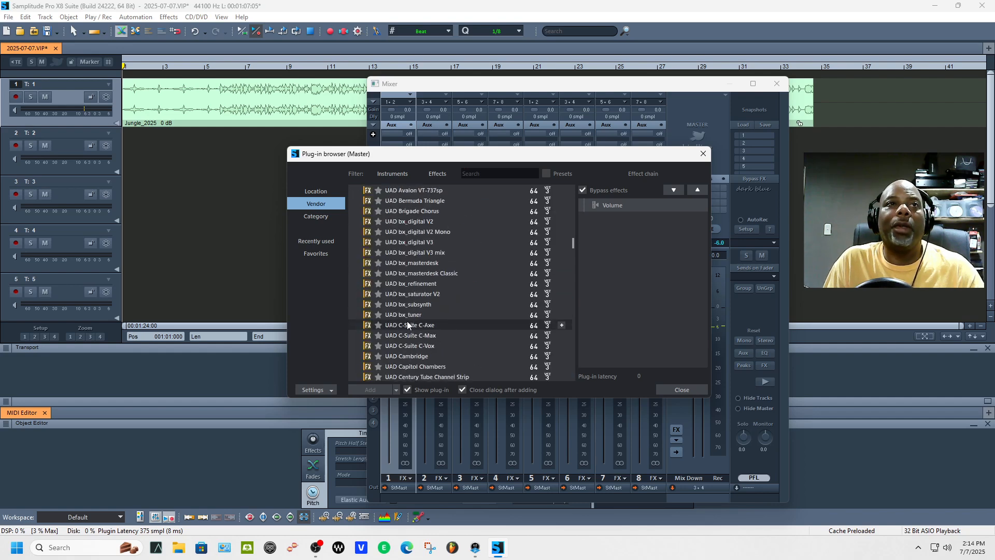
scroll(409, 321, "up", 6)
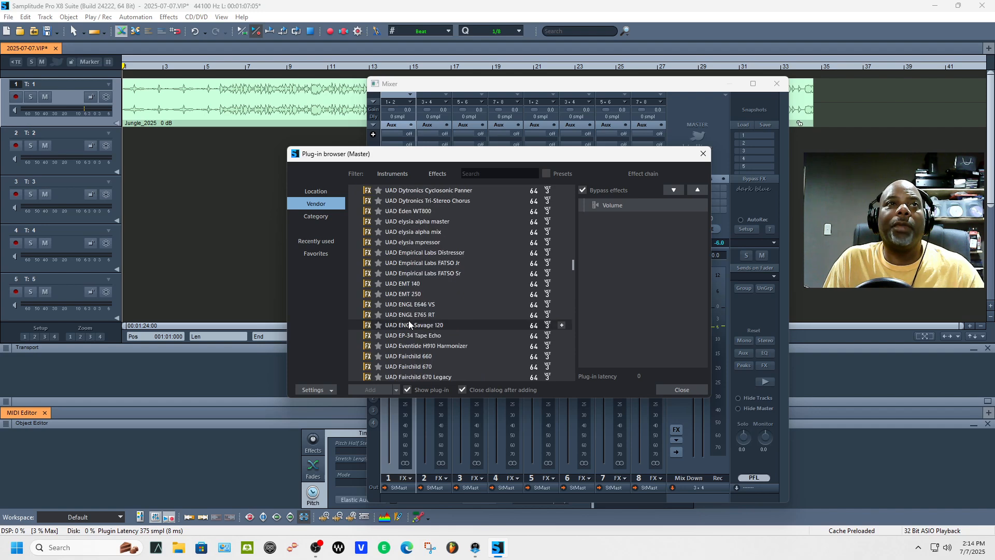
scroll(409, 324, "up", 2)
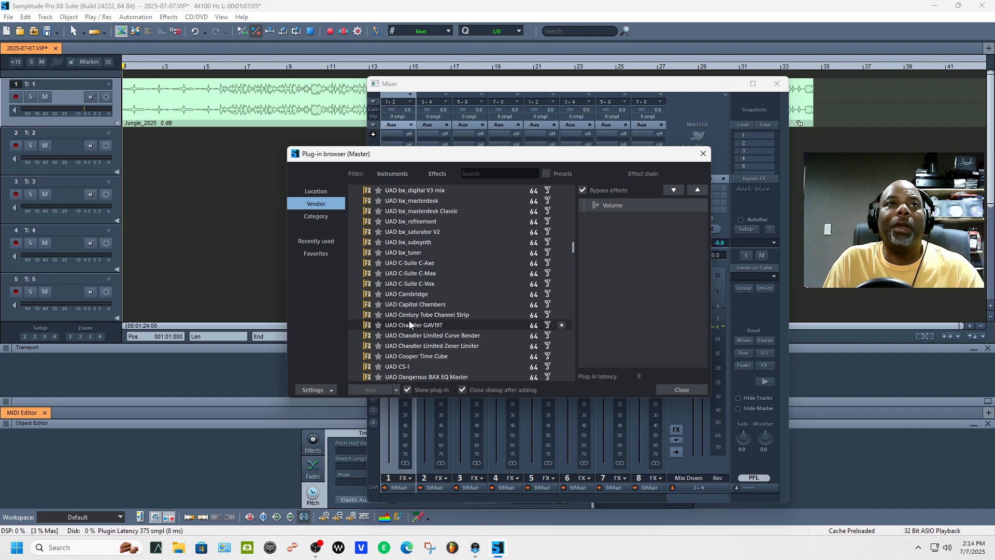
double_click(421, 305)
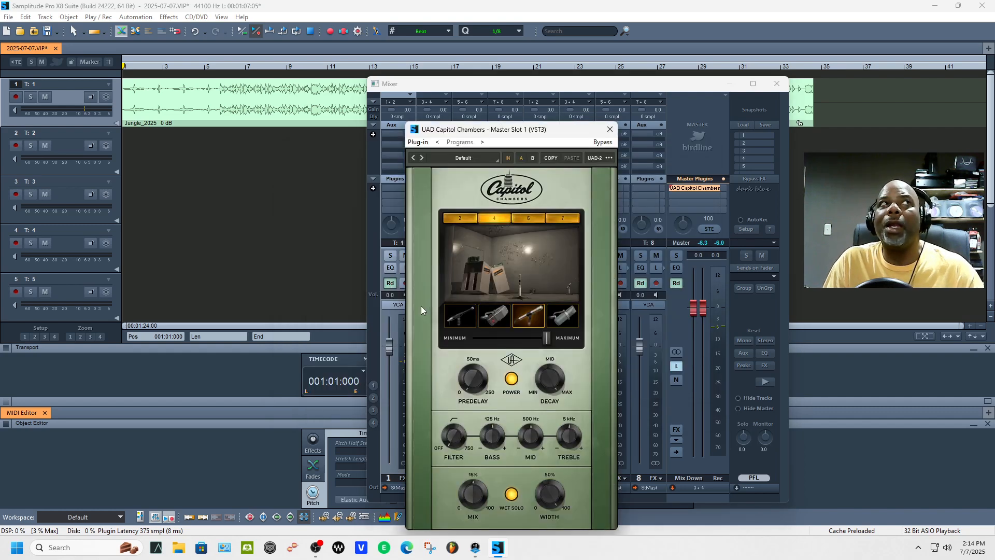
Reopen the Capitol Chambers window for a brief look, close it, and remove the plug-in from the master channel.
left_click(610, 129)
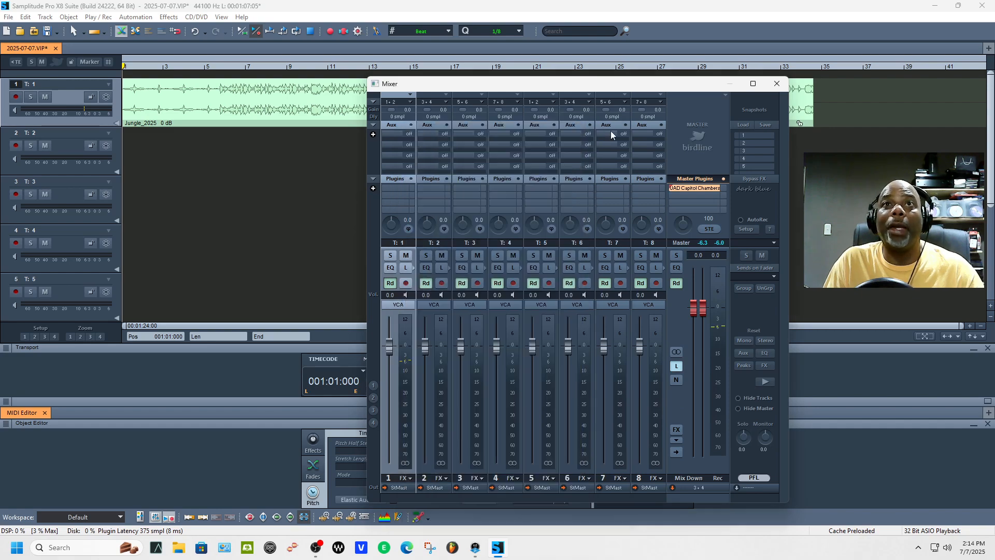
left_click(697, 188)
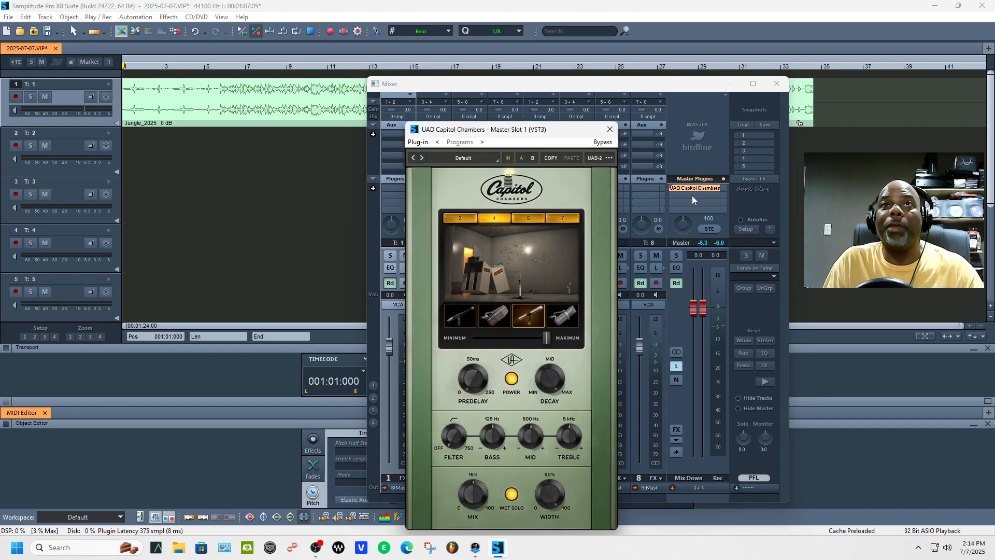
left_click(610, 129)
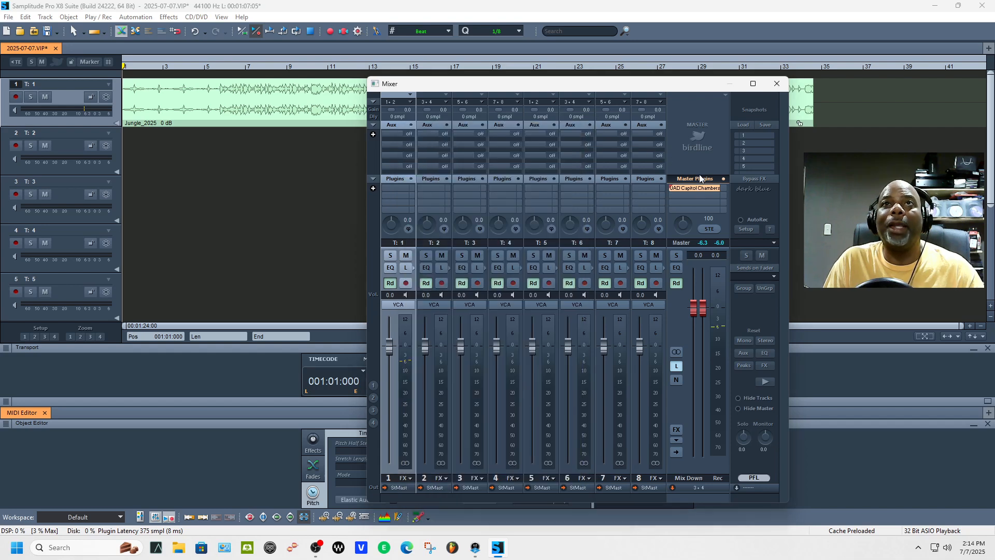
right_click(726, 190)
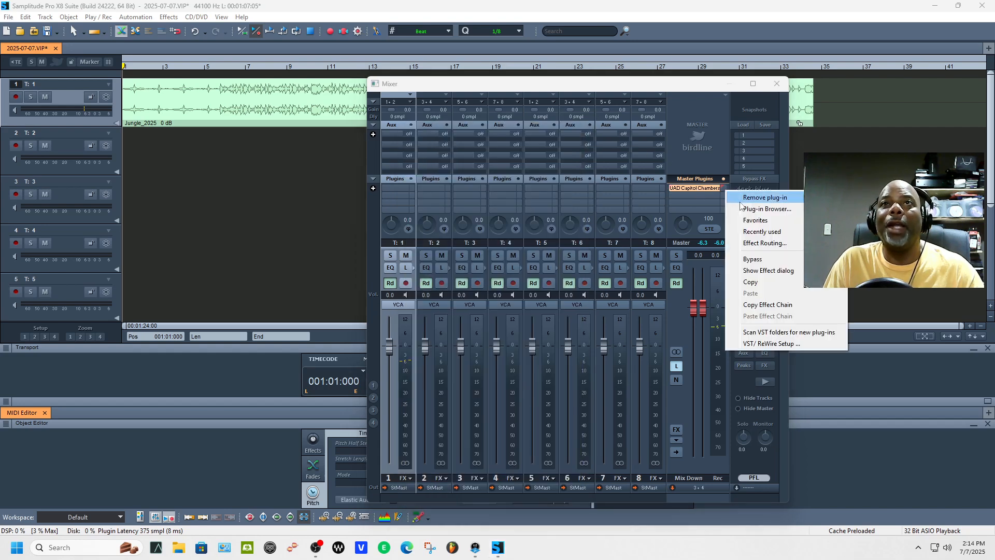
left_click(740, 202)
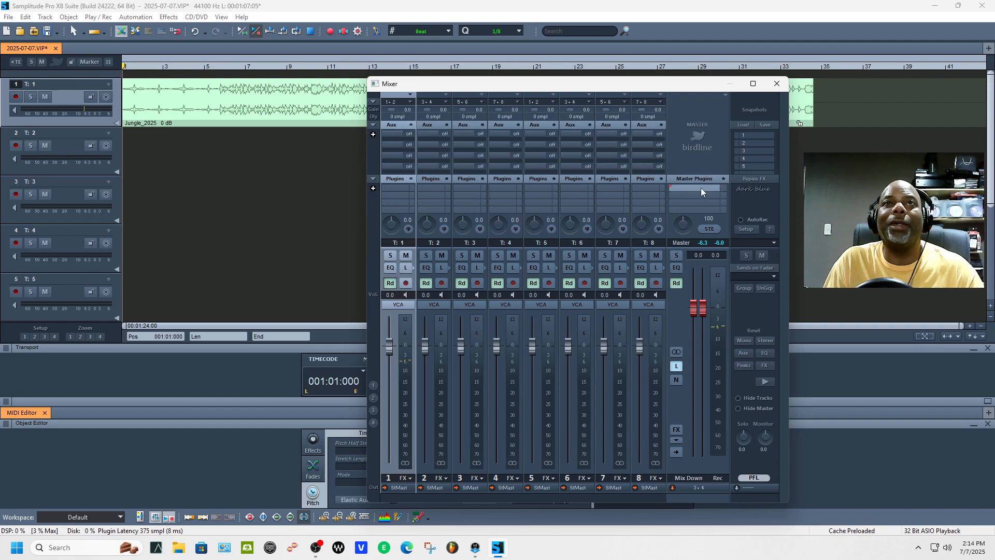
Look through the Universal Audio vendor folder for another master effect, and collapse the folder.
left_click(701, 191)
scroll(374, 209, "down", 12)
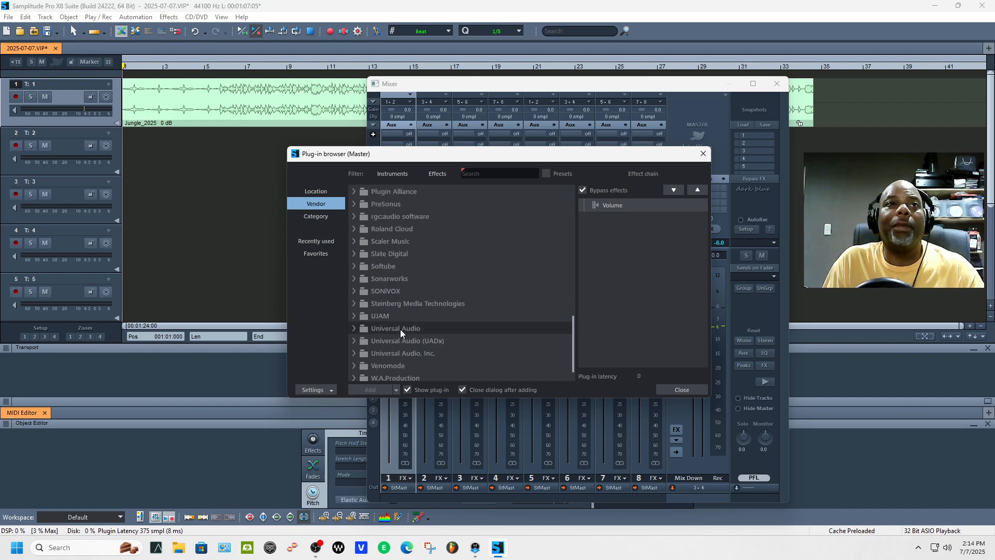
double_click(400, 332)
scroll(401, 332, "down", 5)
scroll(405, 332, "down", 5)
scroll(405, 333, "down", 4)
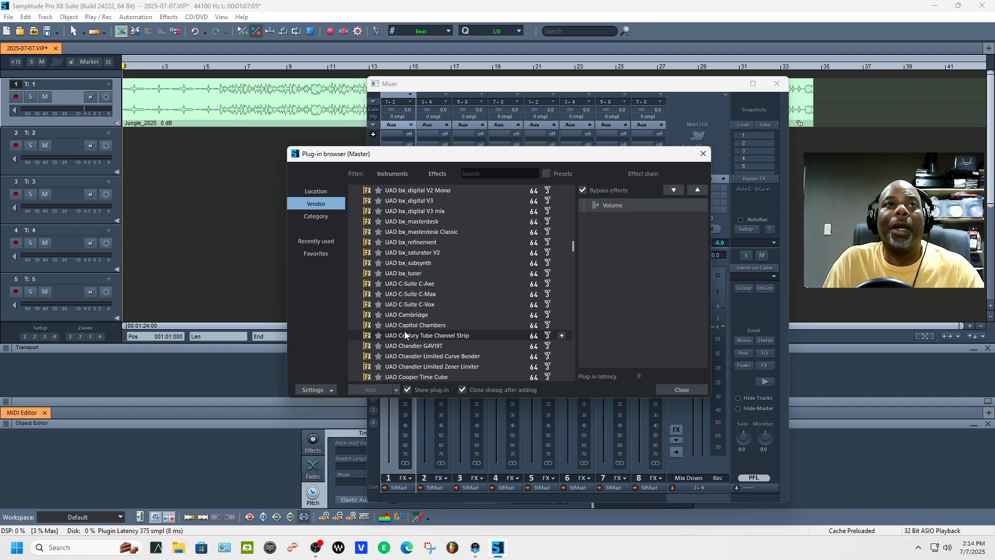
scroll(436, 309, "down", 2)
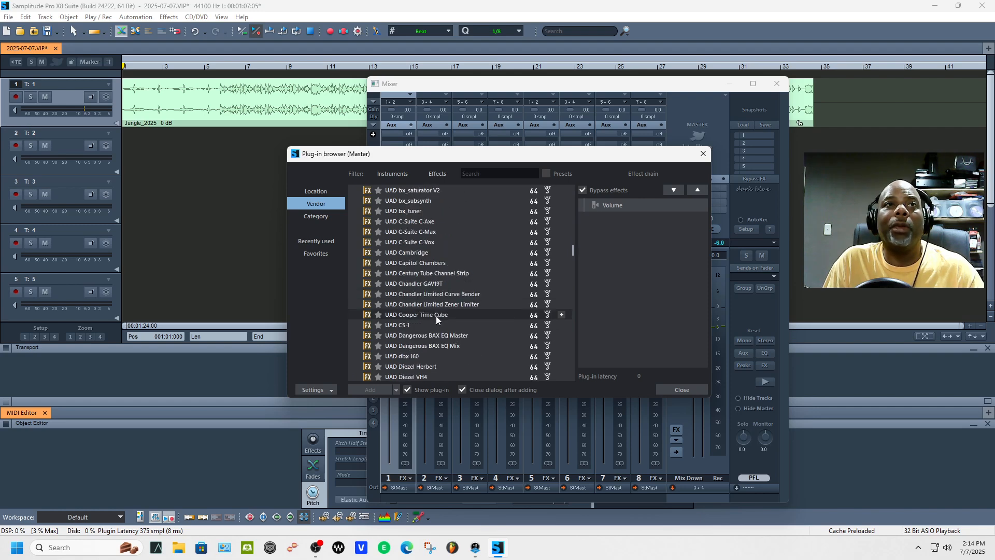
scroll(449, 263, "down", 7)
scroll(449, 263, "down", 20)
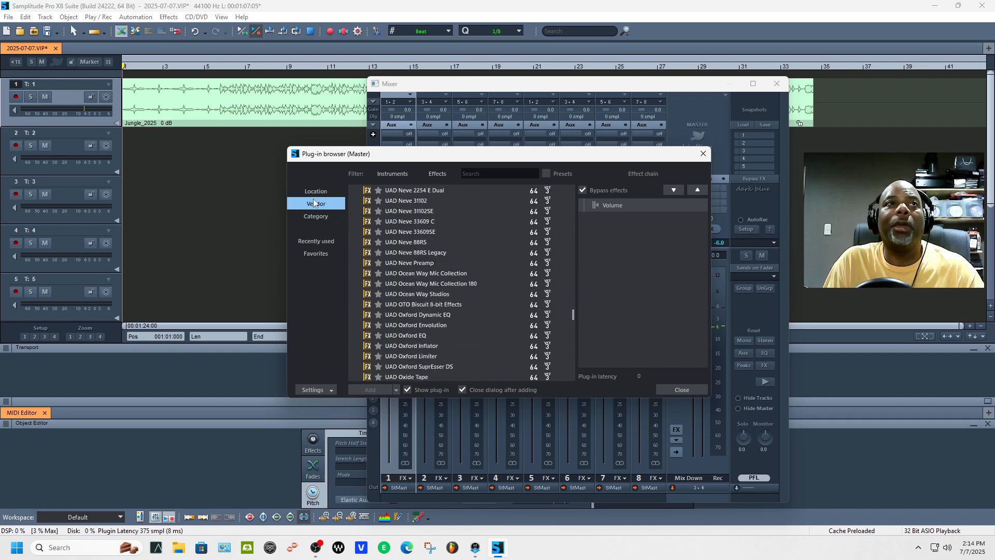
scroll(411, 230, "up", 20)
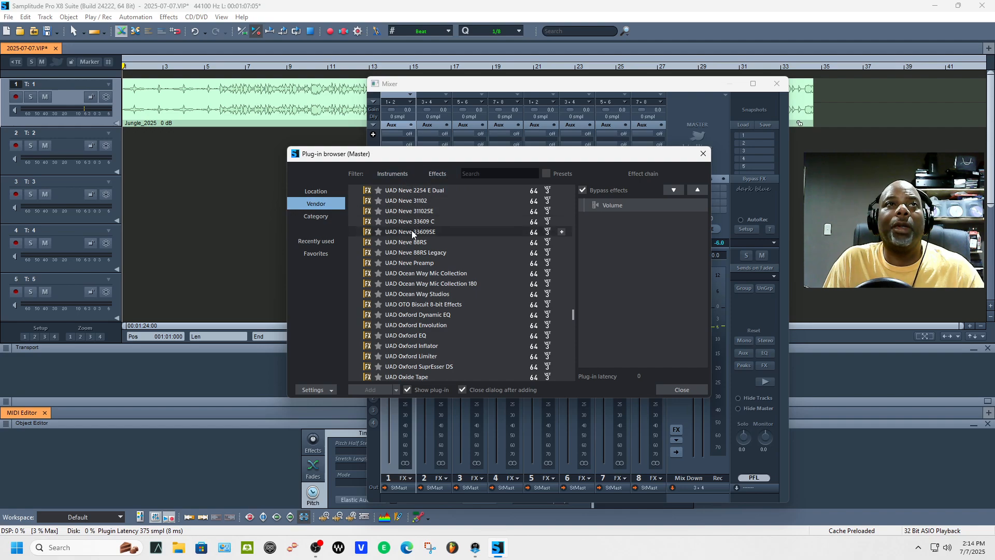
scroll(397, 245, "up", 15)
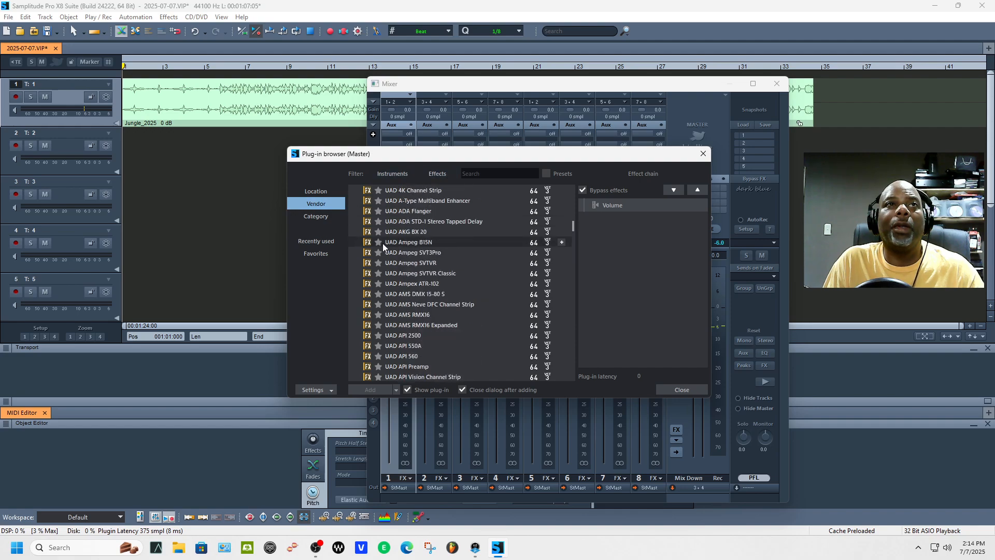
left_click(386, 291)
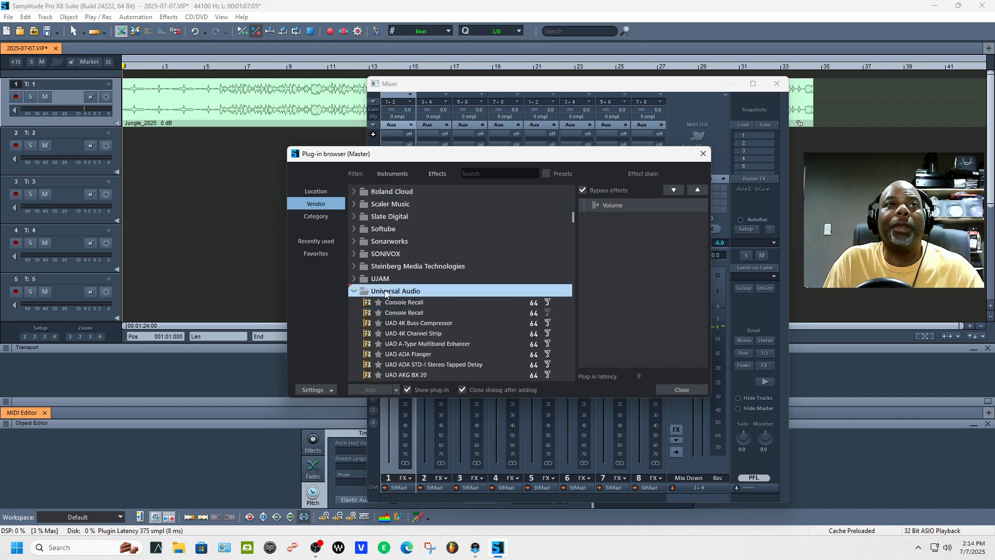
left_click(362, 295)
left_click(361, 294)
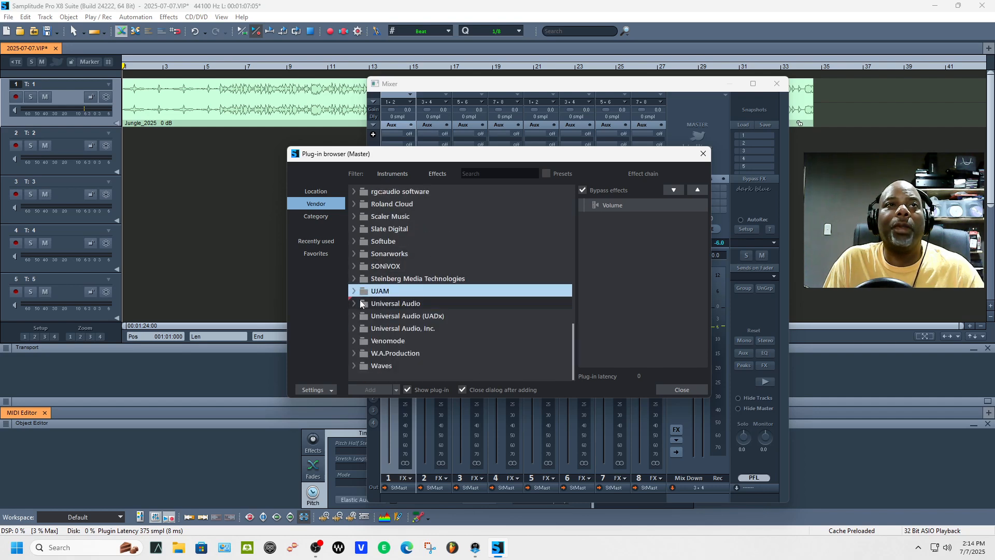
Insert the UADx Capitol Mastering Compressor from Universal Audio (UADx) in the master's first slot, and move its window clear of the screen centre.
left_click(355, 314)
scroll(356, 314, "down", 5)
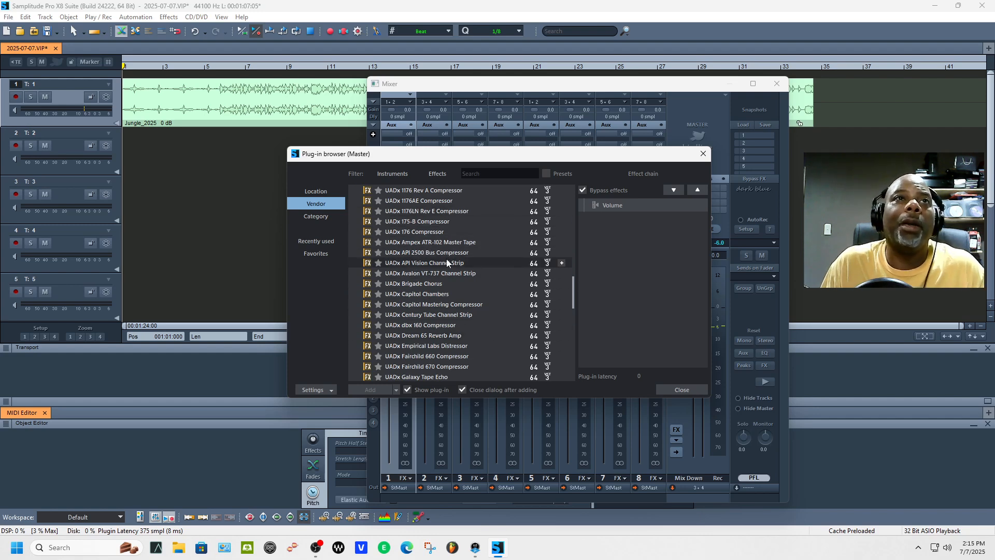
double_click(447, 307)
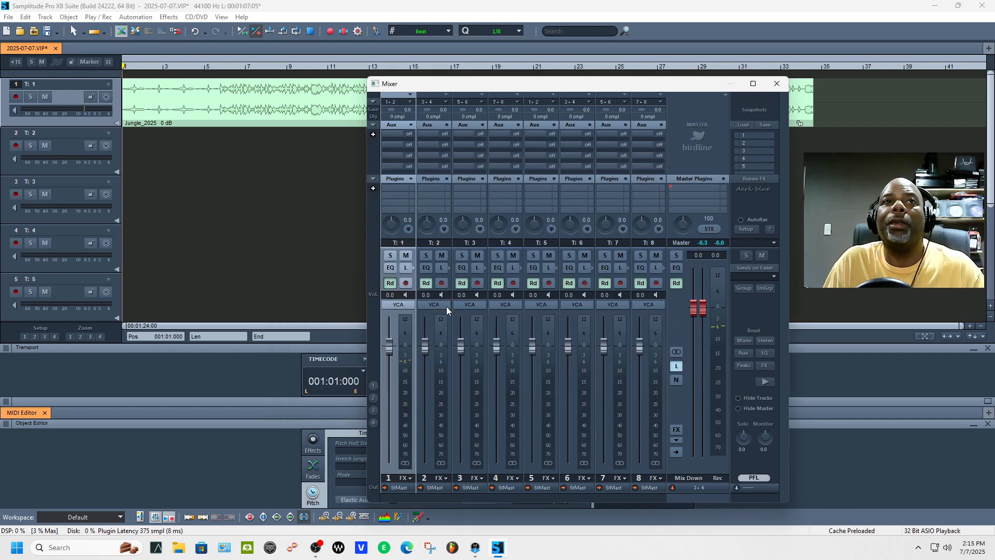
left_click_drag(597, 256, 386, 144)
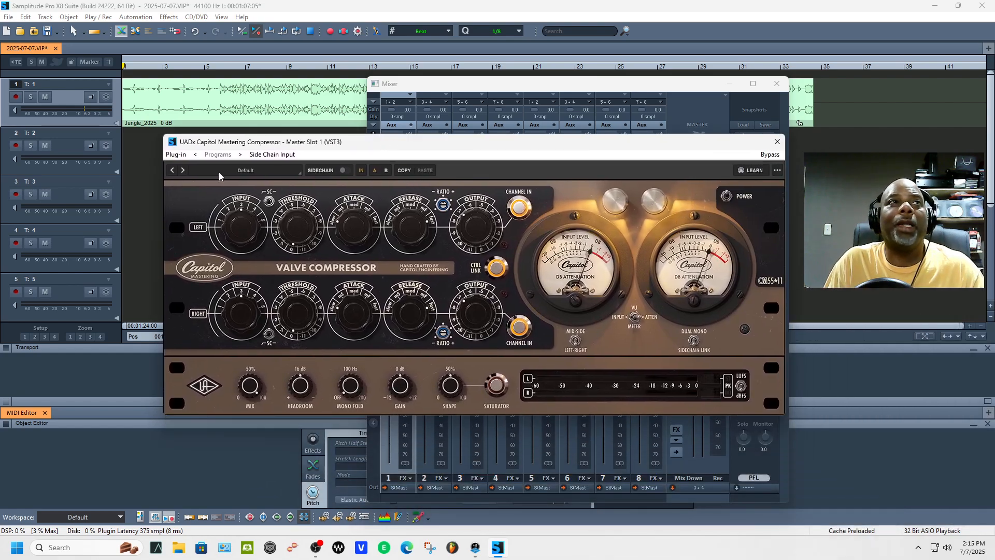
Step the mastering compressor's presets forward to Drum Buss Extra Hype, and play the song through it.
left_click(186, 171)
left_click(186, 171)
left_click(186, 171)
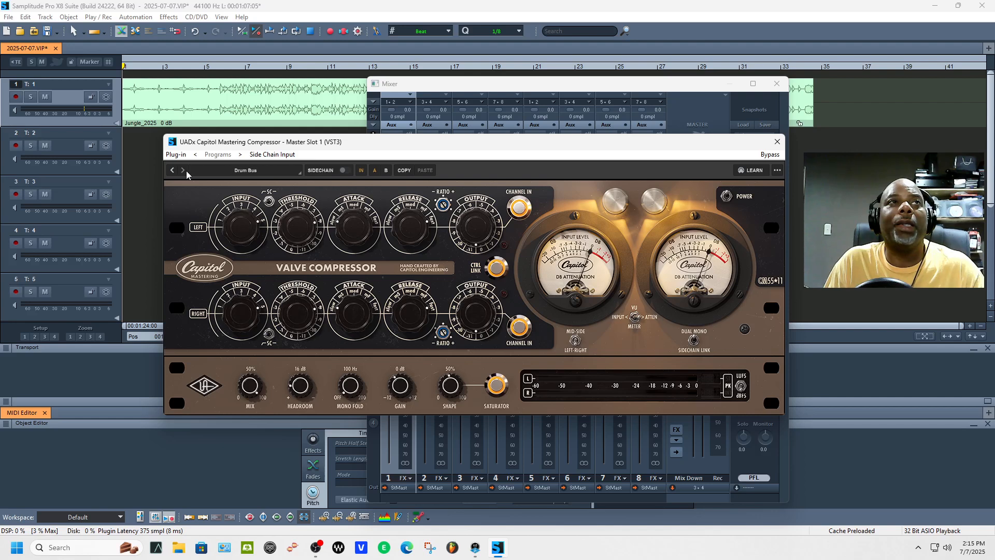
left_click(183, 170)
key("space")
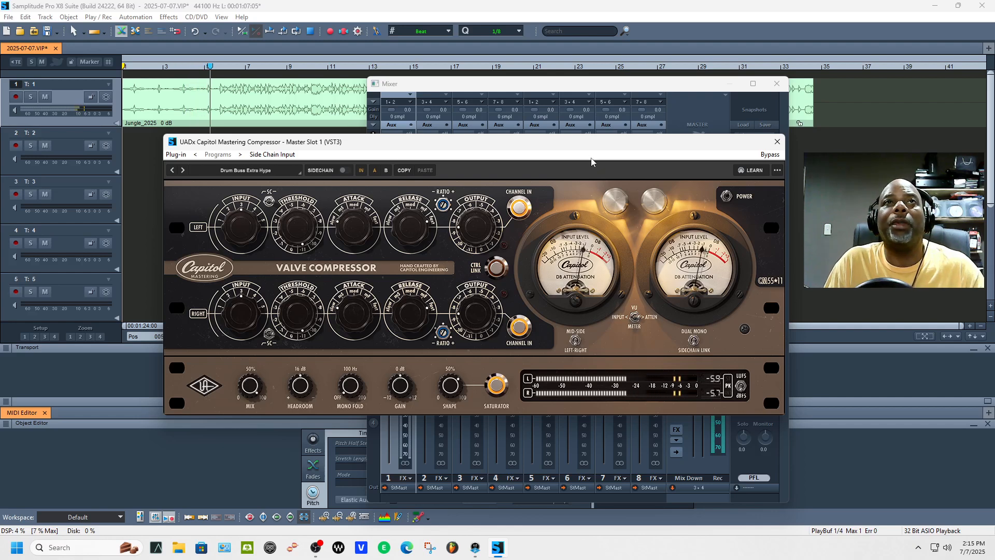
Move the mastering compressor window clear of the master slots, and insert the UADx SSL G Bus Compressor from Universal Audio (UADx) in the second slot.
left_click_drag(584, 144, 558, 236)
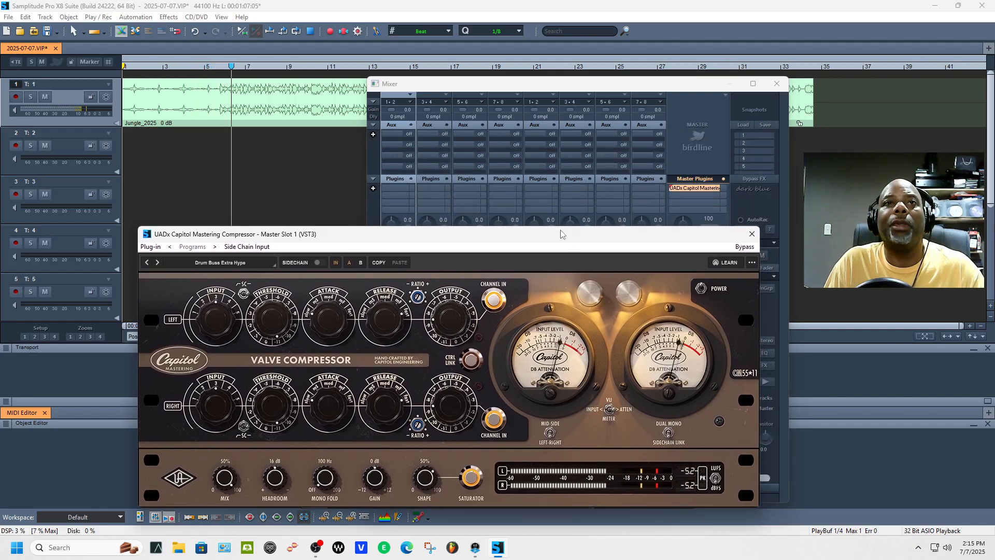
left_click(694, 197)
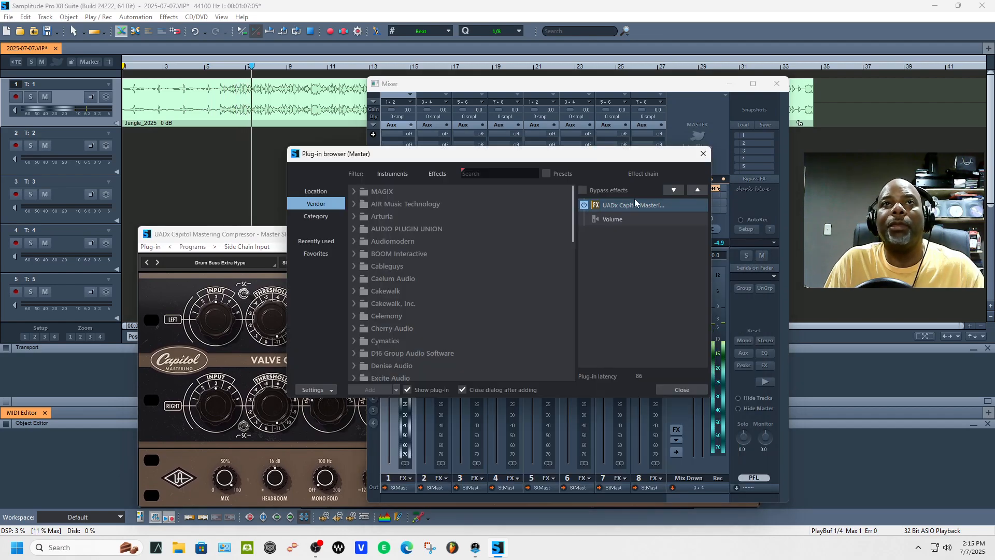
scroll(433, 292, "down", 15)
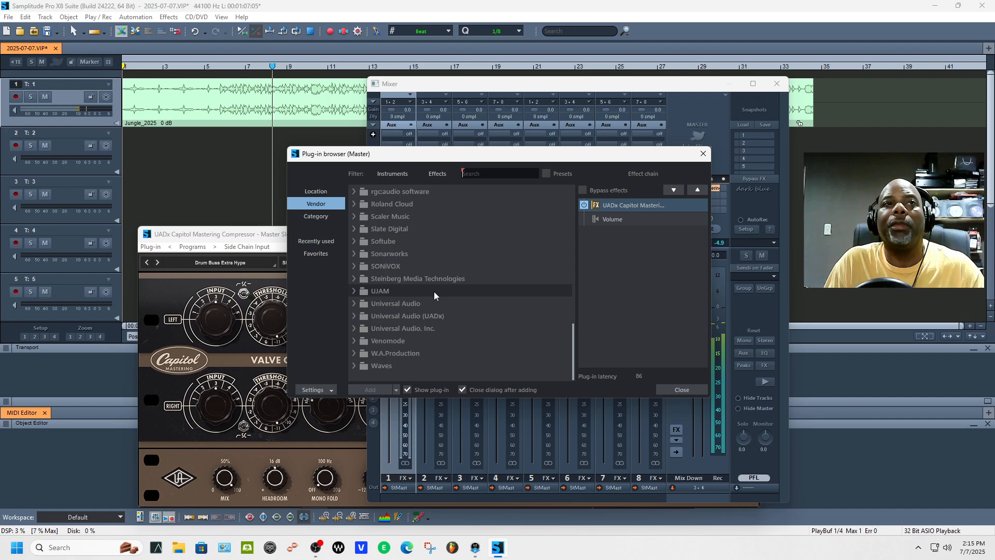
double_click(425, 315)
scroll(422, 317, "down", 5)
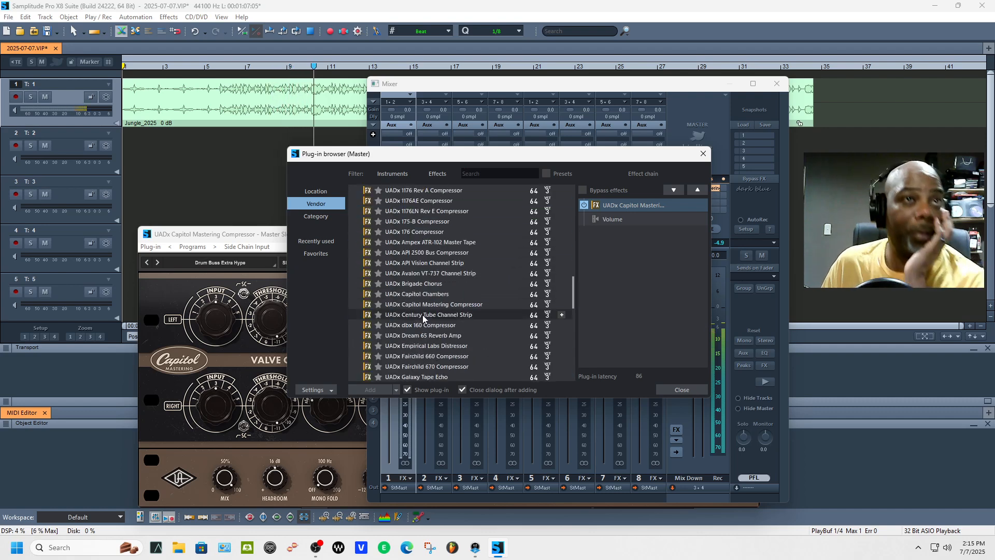
scroll(423, 317, "down", 1)
scroll(422, 318, "down", 2)
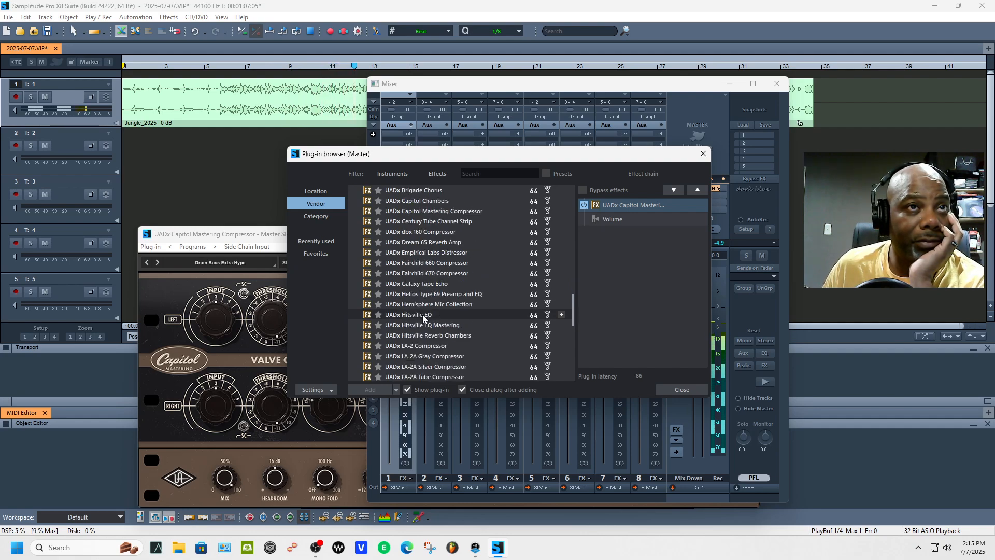
scroll(422, 317, "down", 2)
scroll(423, 317, "down", 2)
scroll(423, 317, "down", 2)
scroll(423, 317, "down", 3)
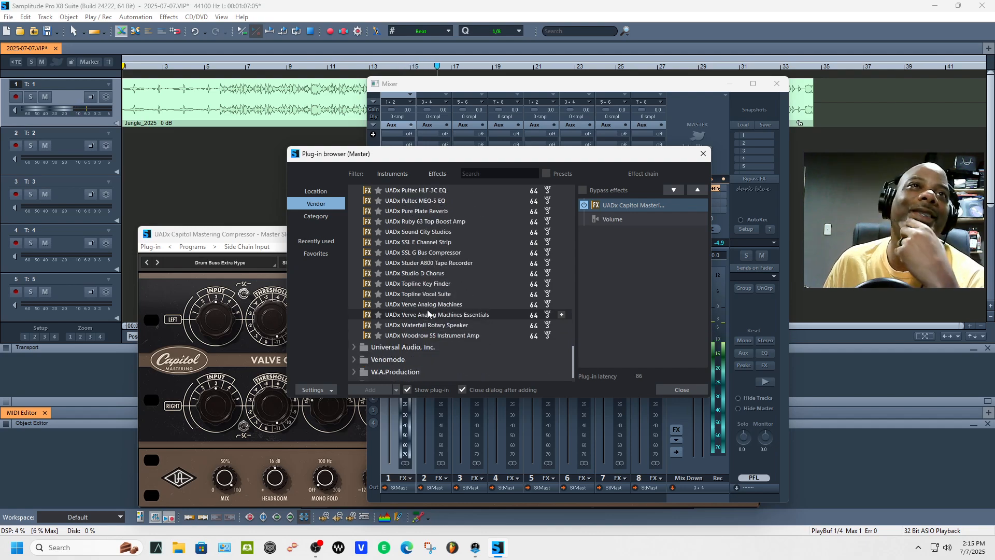
scroll(428, 313, "up", 1)
scroll(428, 313, "up", 1)
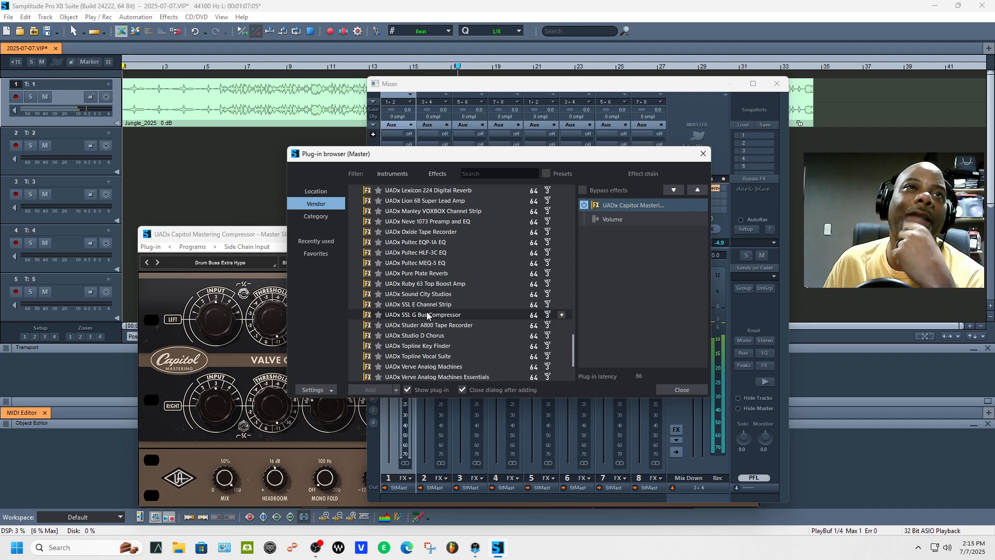
double_click(428, 314)
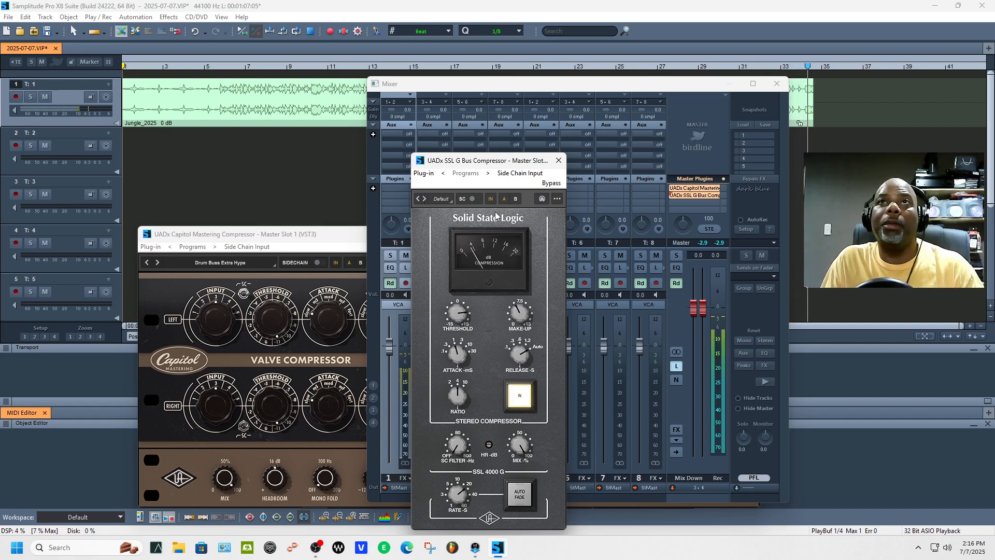
Close the mixer, the Capitol Mastering Compressor window and the SSL G Bus Compressor window.
left_click(776, 84)
left_click(752, 234)
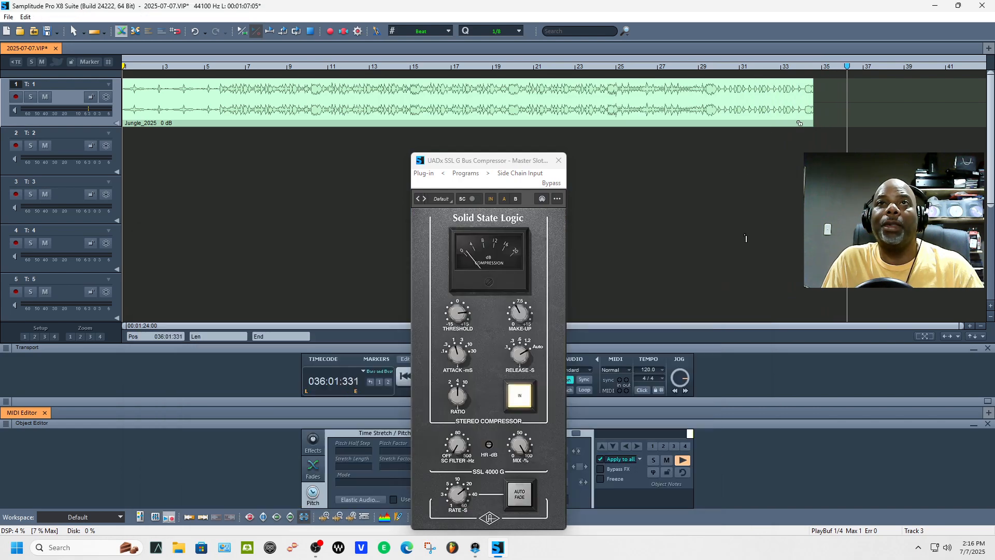
left_click(558, 161)
Stop the playback, replay the song briefly from its start, and stop it again.
key("space")
key("space")
key("space")
key("space")
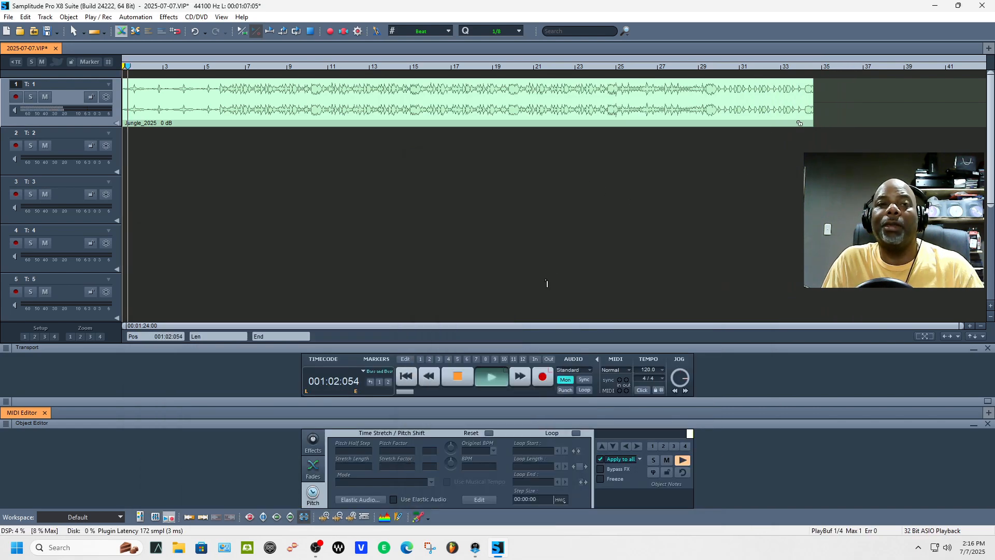
key("space")
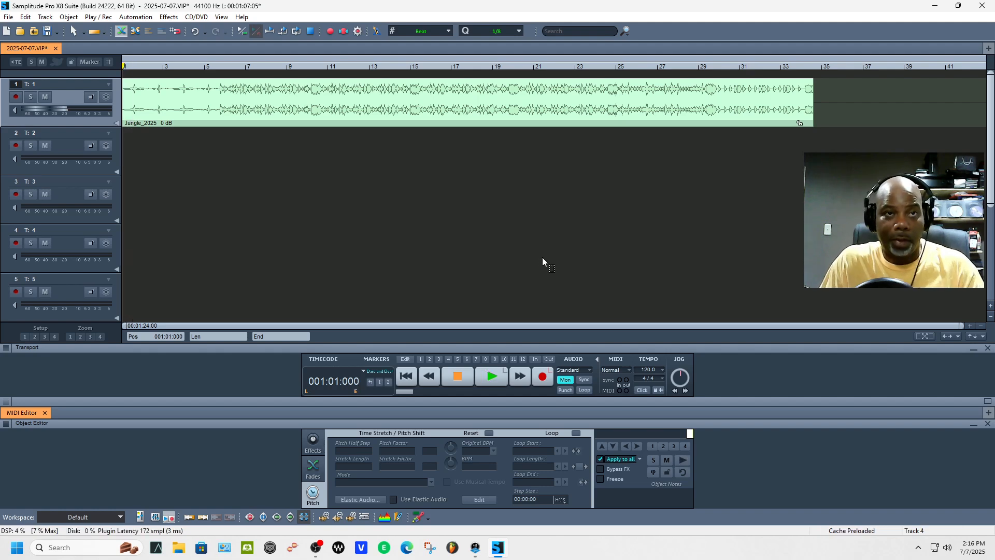
Export the complete project with Wave enabled alongside MP3, and dismiss the trackbouncing report.
left_click(9, 17)
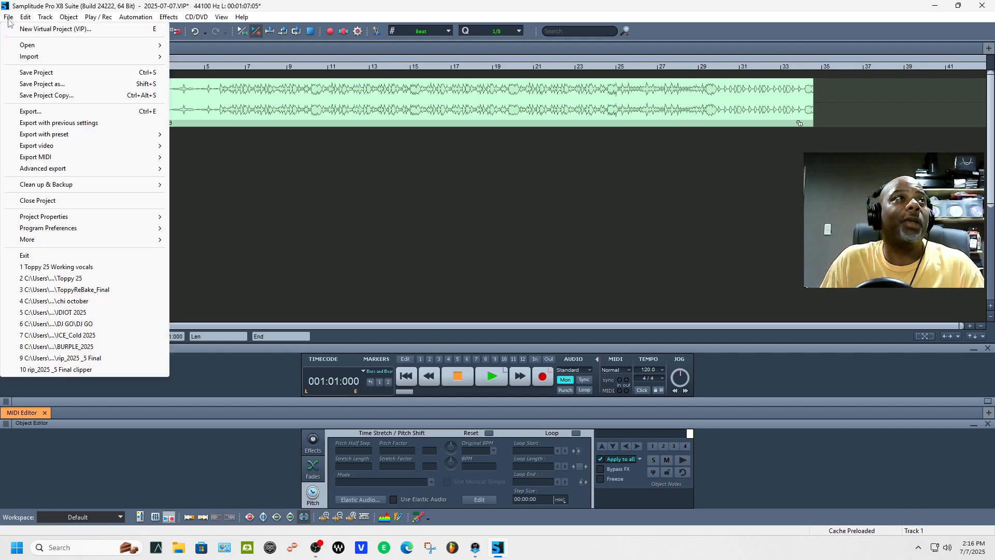
left_click(54, 113)
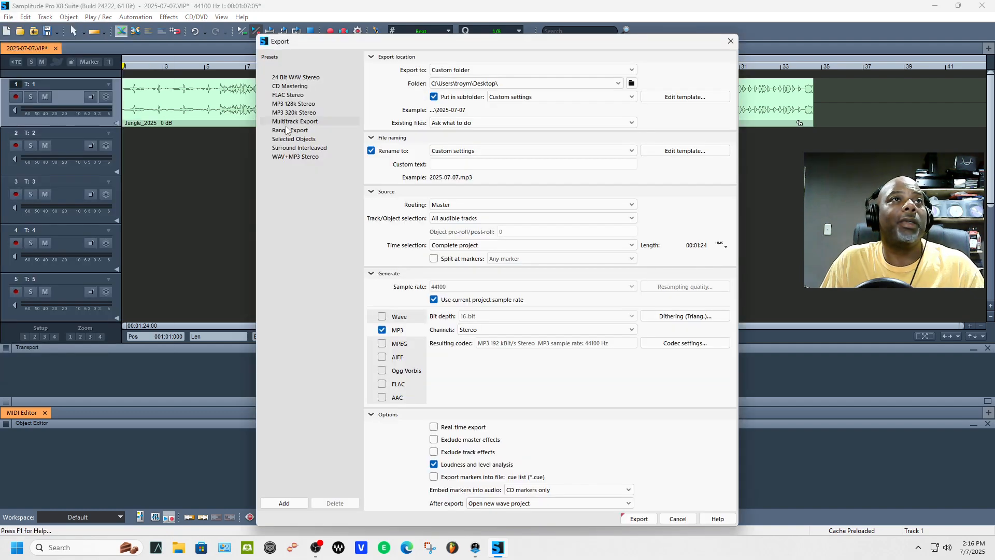
left_click(382, 316)
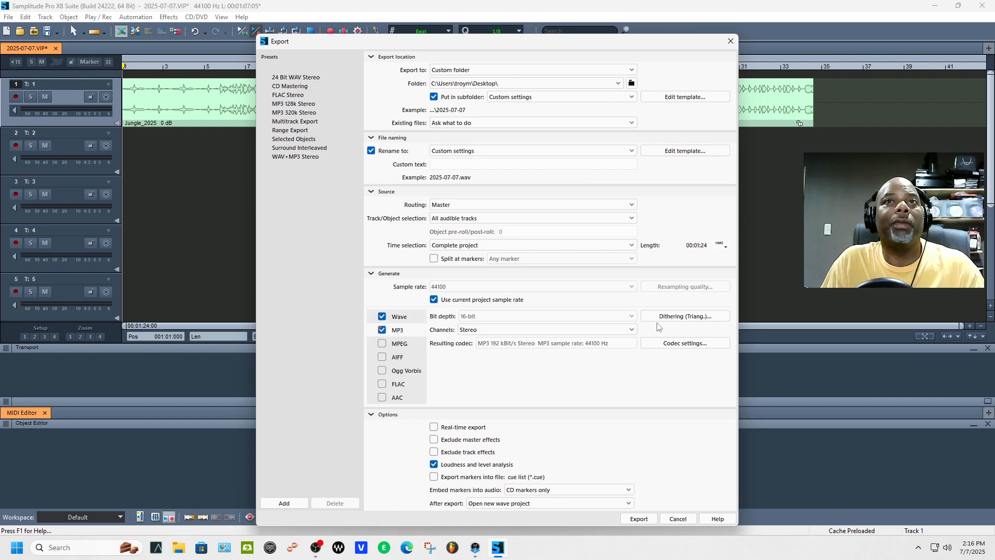
left_click(639, 518)
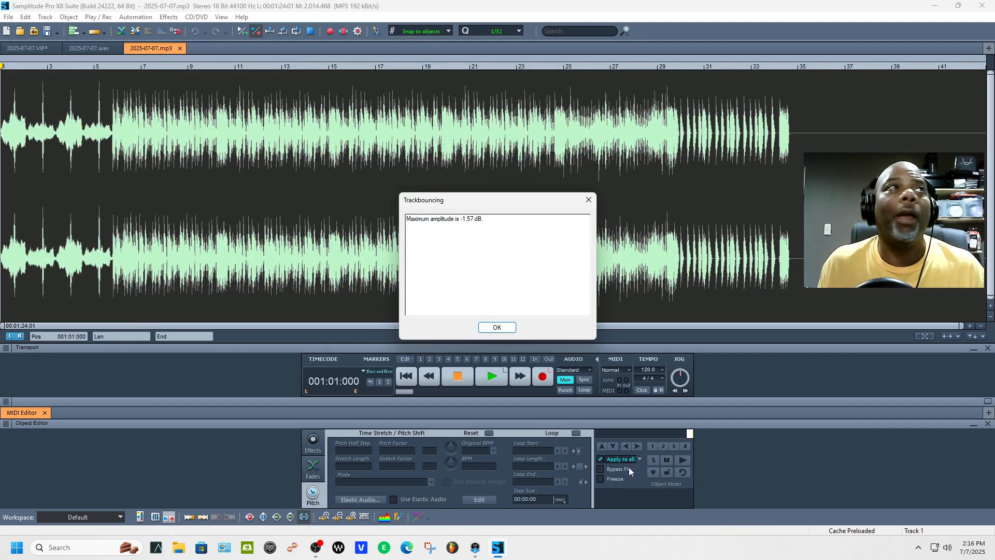
left_click(497, 328)
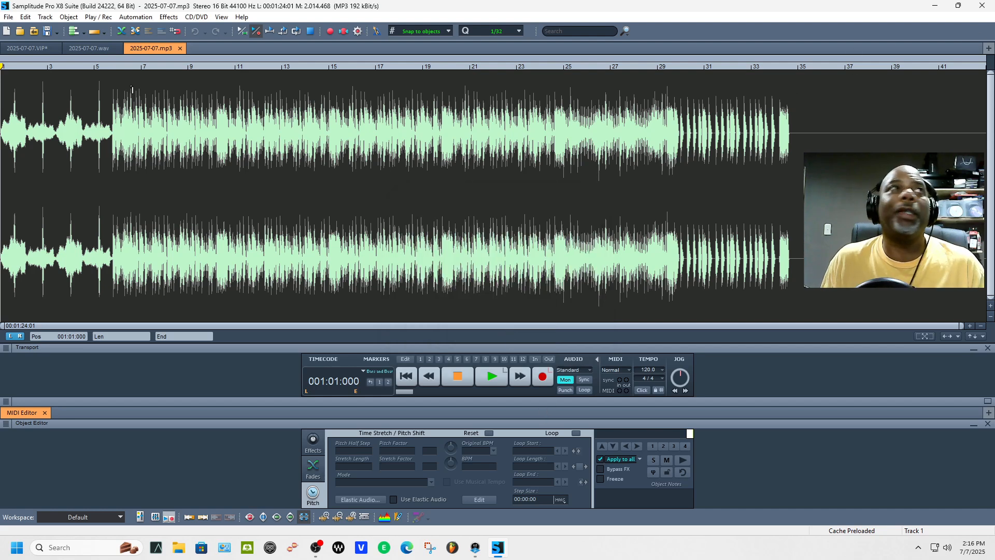
Close the exported 2025-07-07.mp3 and 2025-07-07.wav projects, and select track 2 in the remaining 2025-07-07 project.
left_click(179, 49)
left_click(117, 48)
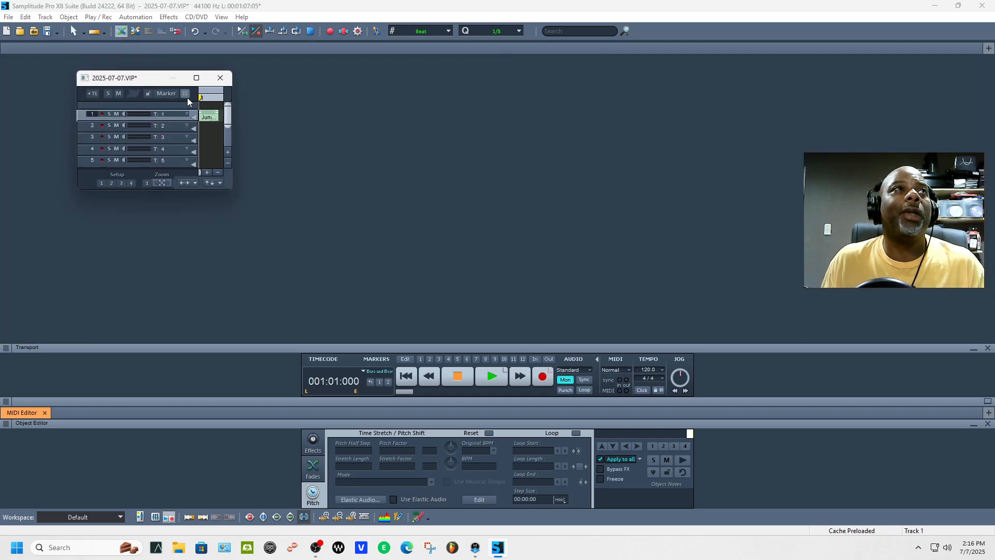
left_click(196, 79)
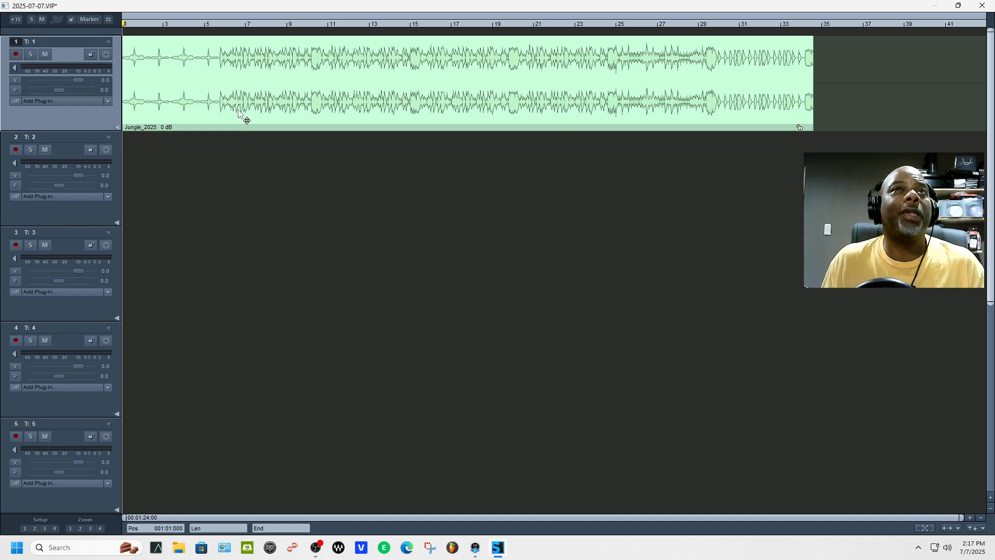
left_click(105, 178)
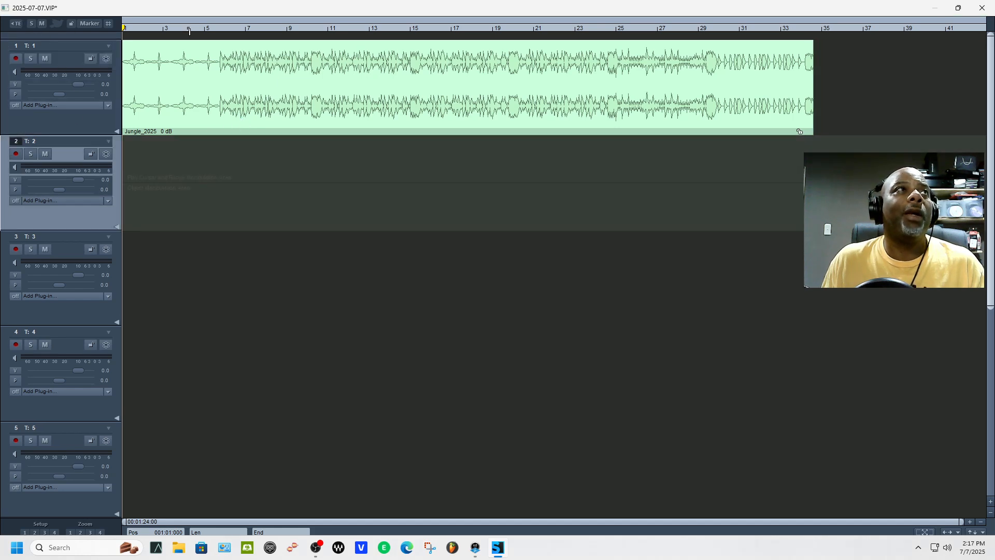
left_click(963, 12)
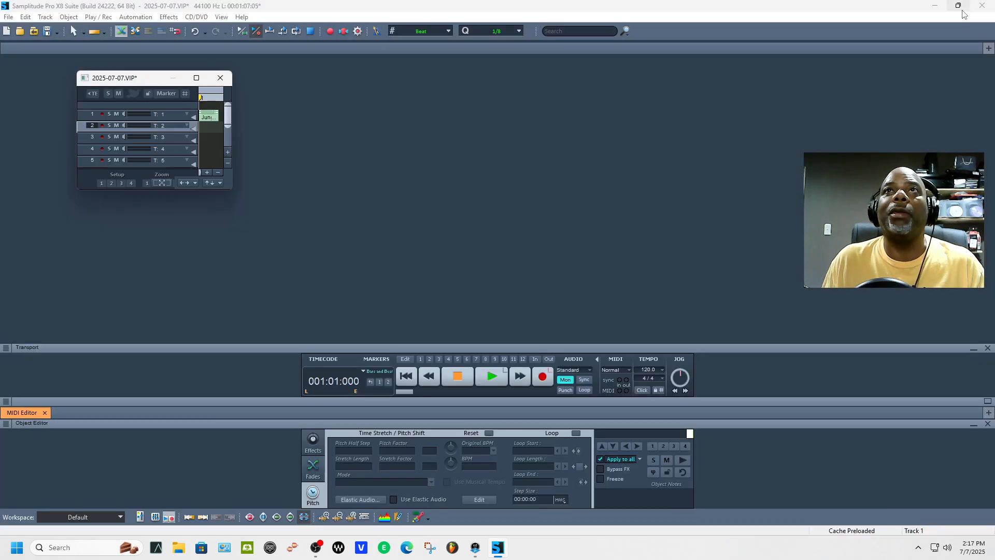
left_click(202, 79)
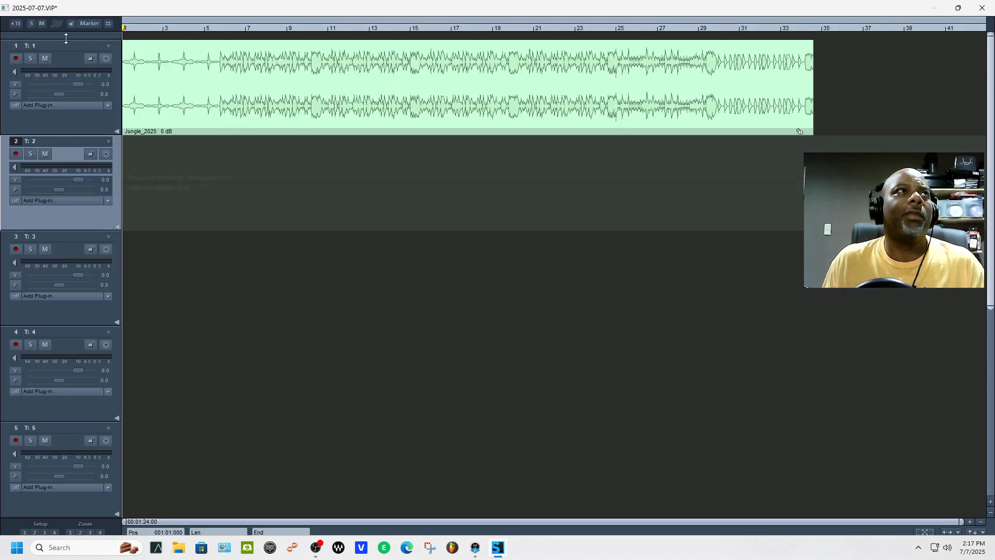
left_click(982, 8)
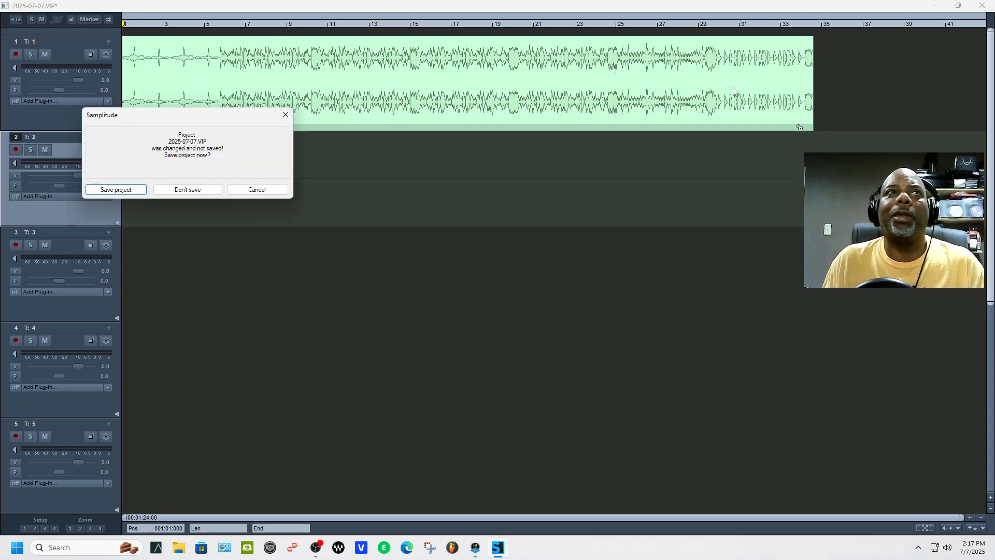
left_click(254, 192)
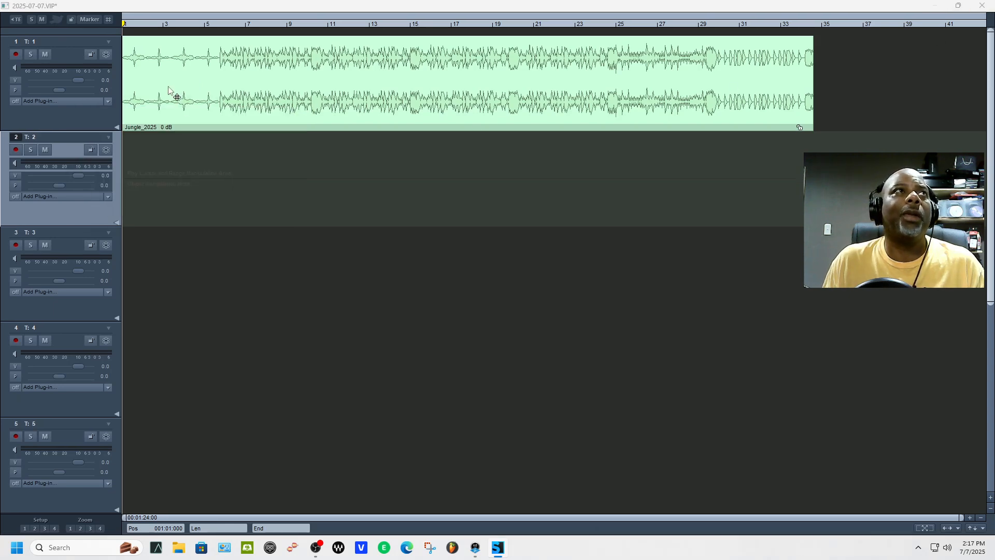
left_click(946, 8)
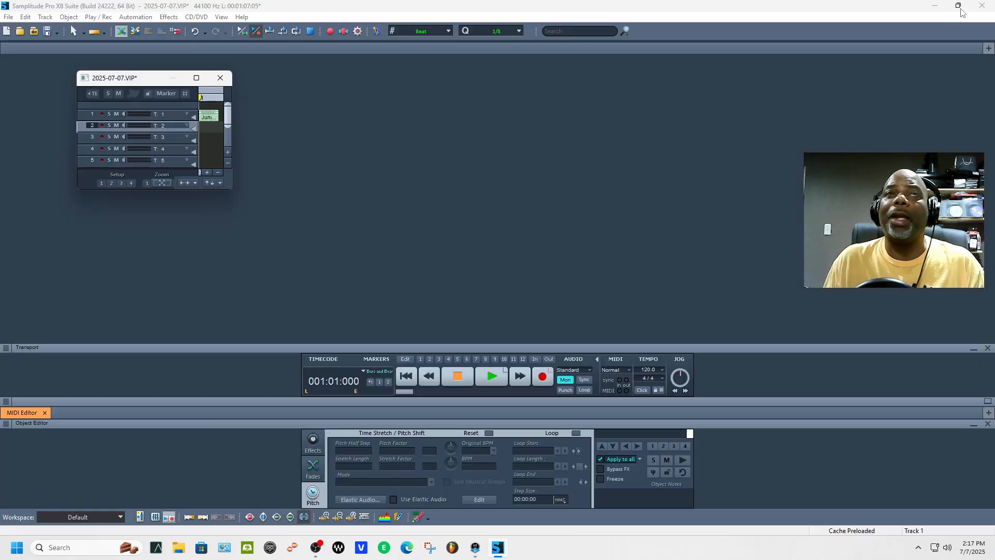
Widen the 2025-07-07 project window, start loading an audio file into it, and browse to the Desktop folder.
left_click_drag(225, 103, 823, 129)
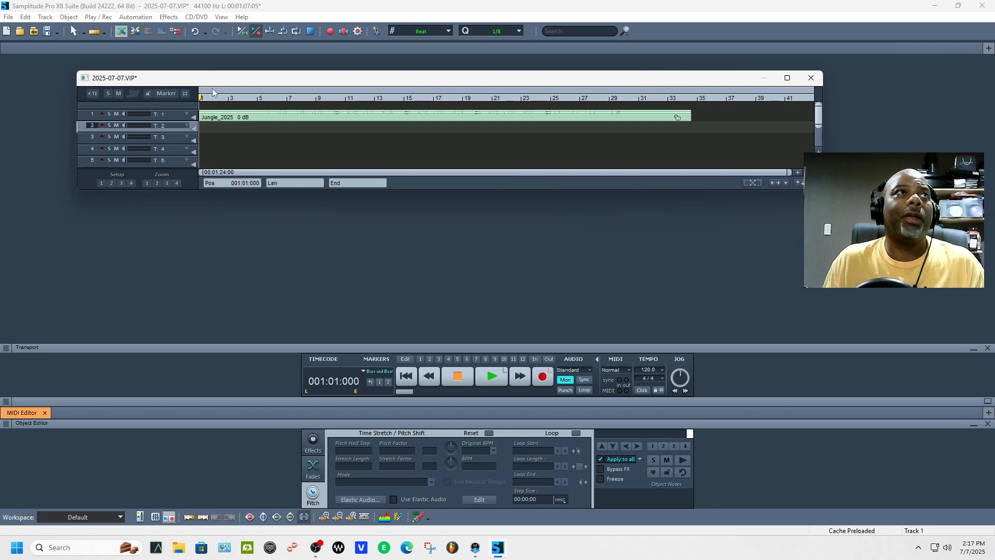
left_click(8, 17)
mouse_move(62, 56)
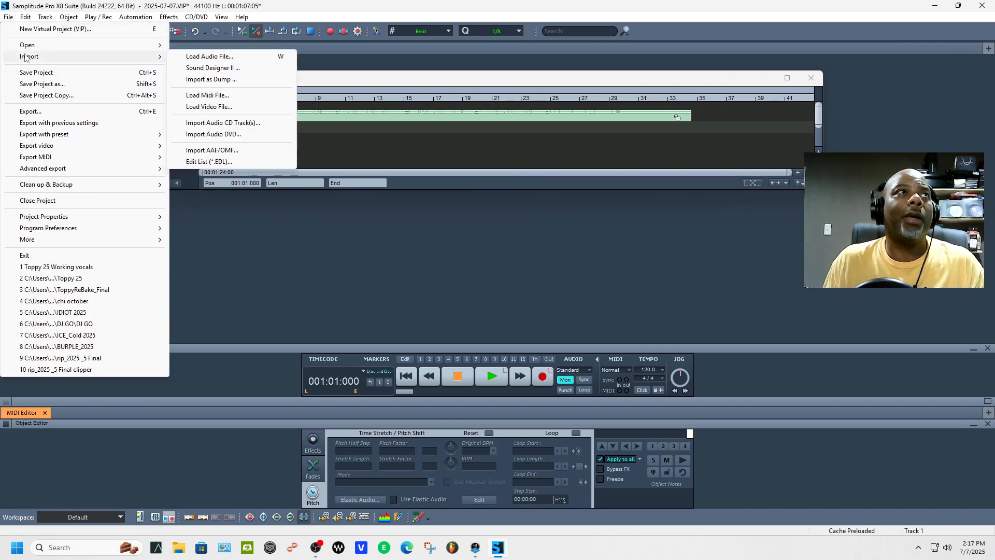
left_click(232, 59)
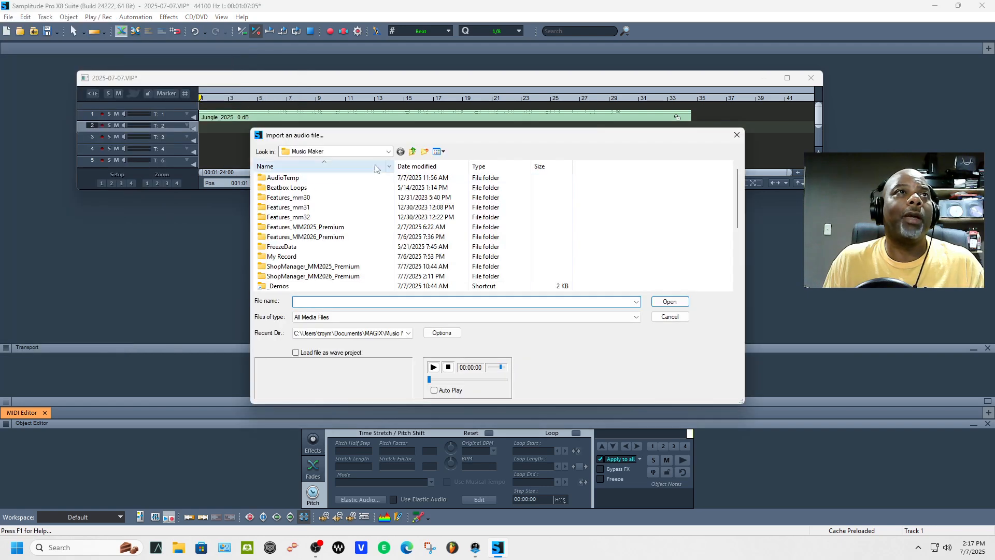
left_click(413, 151)
left_click(413, 152)
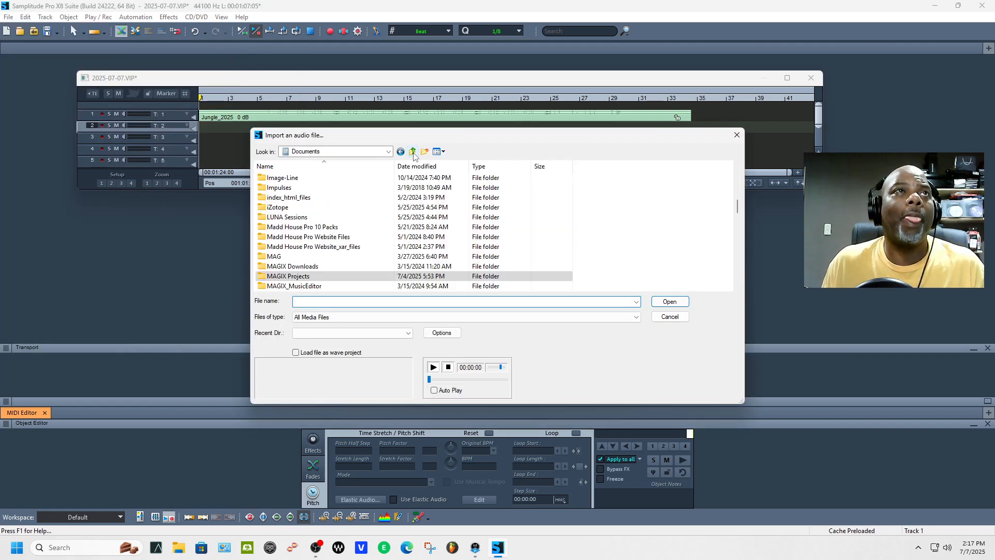
left_click(412, 152)
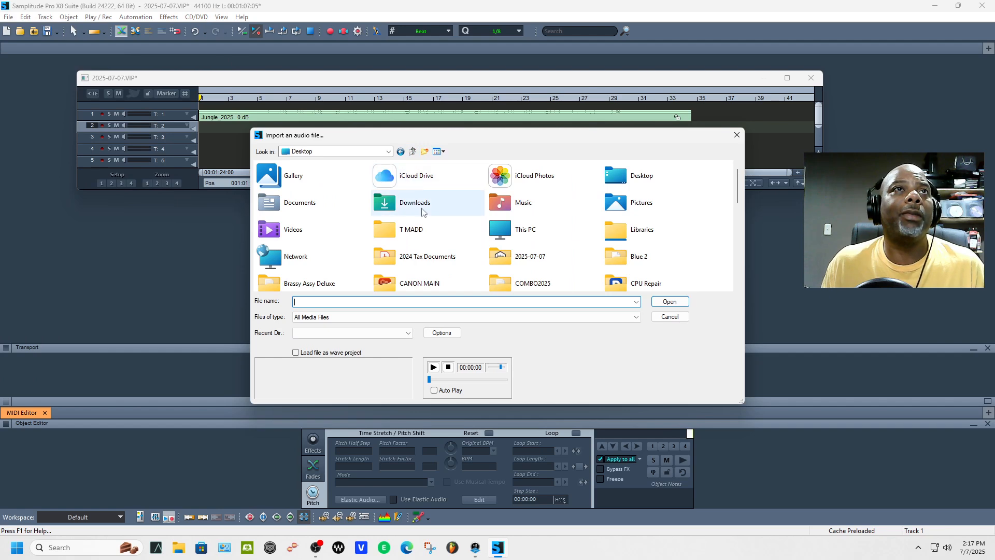
left_click(640, 185)
double_click(640, 185)
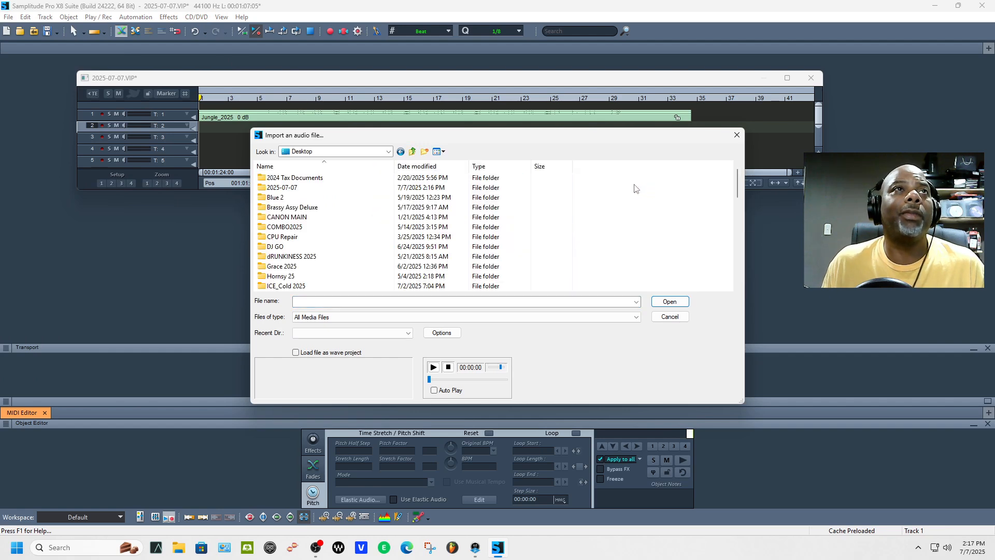
Sort the Desktop contents by date modified and open the 2025-07-07 export folder.
scroll(633, 189, "down", 5)
scroll(415, 249, "up", 5)
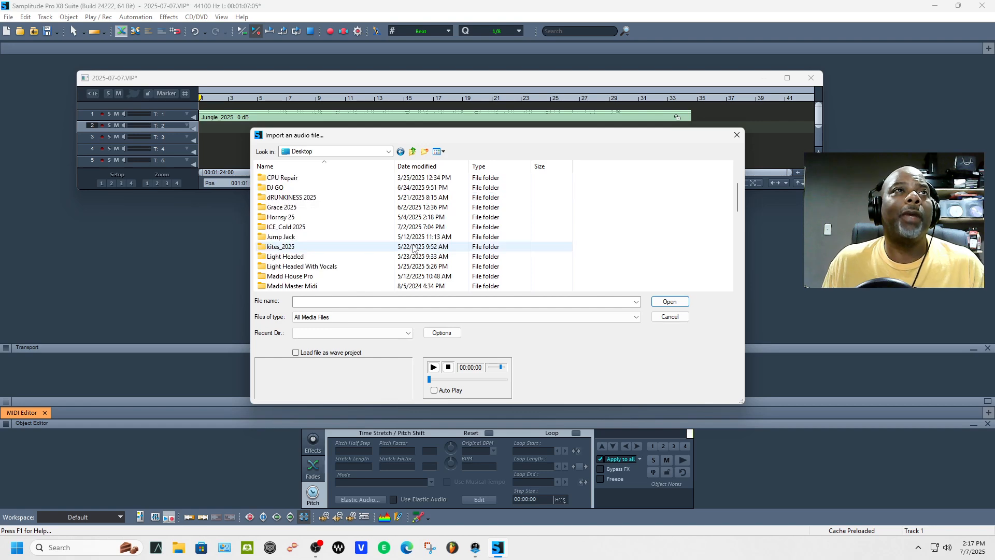
left_click(429, 168)
left_click(426, 171)
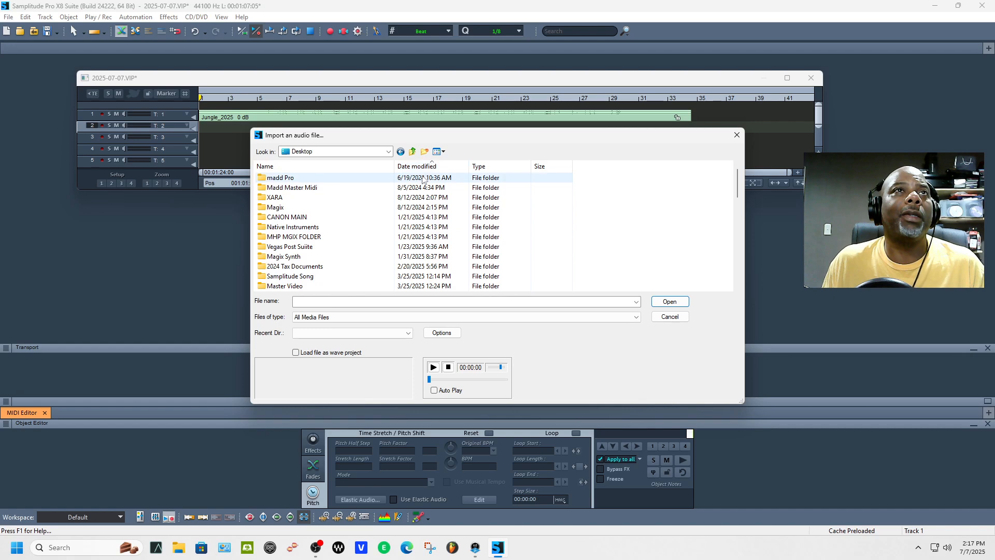
scroll(445, 244, "down", 10)
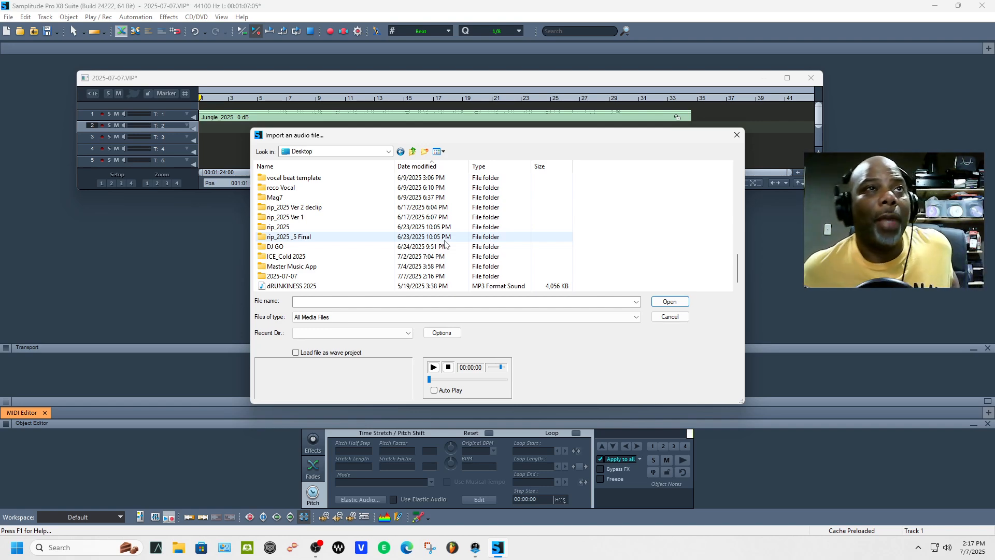
double_click(415, 276)
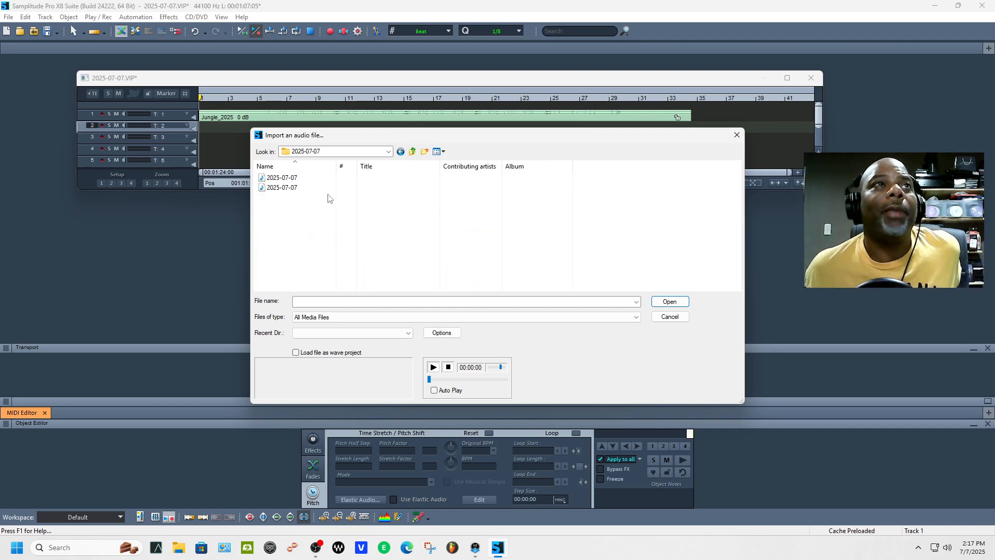
Import the Microsoft Wave version of 2025-07-07 onto track 2, rather than the MP3.
left_click(293, 188)
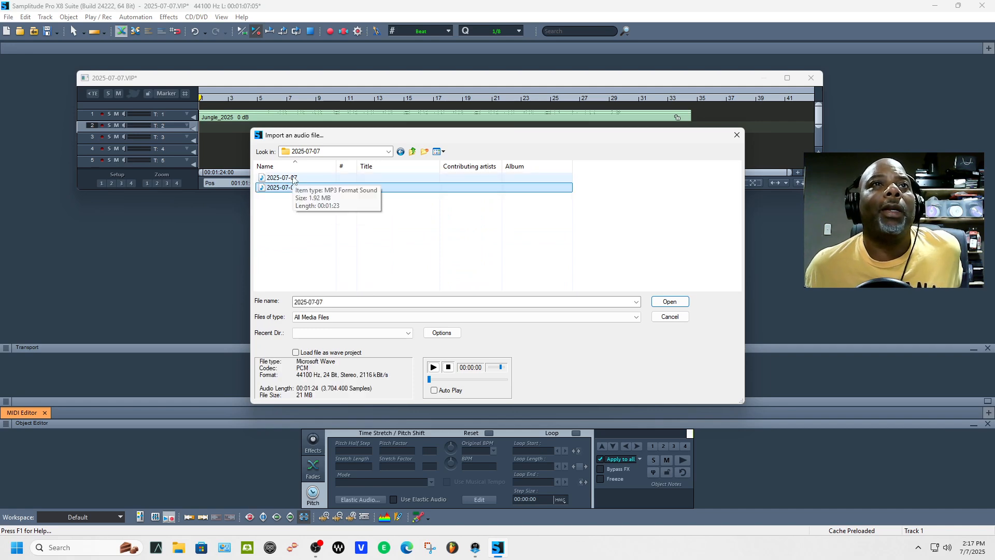
left_click(294, 178)
double_click(293, 177)
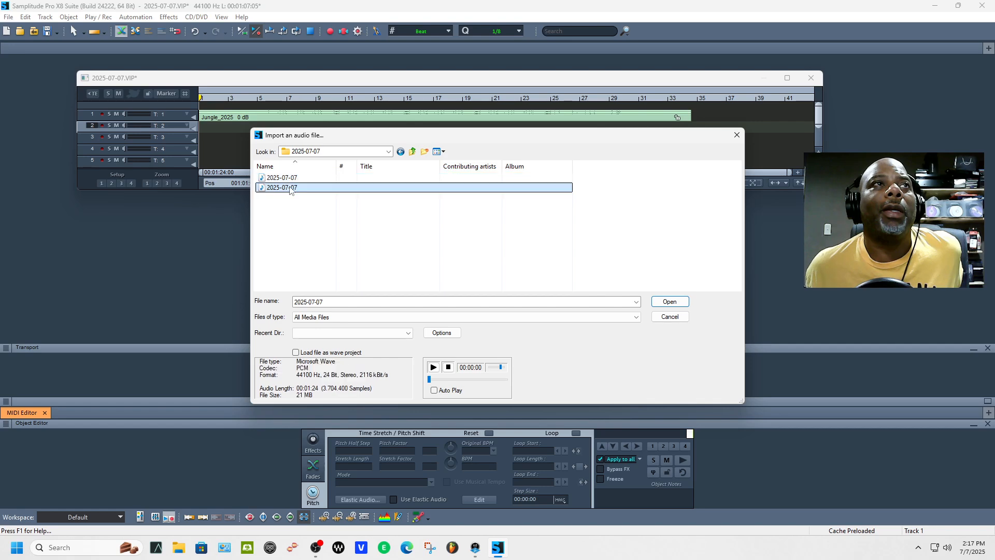
left_click(523, 332)
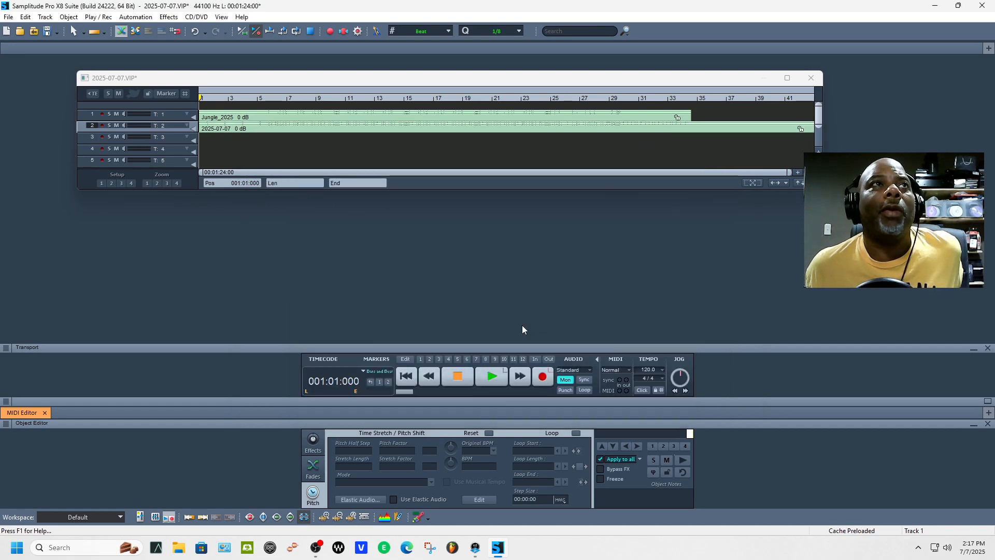
Maximize the project window and trim the end of the 2025-07-07 clip to match the end of the Jungle_2025 clip.
left_click(787, 78)
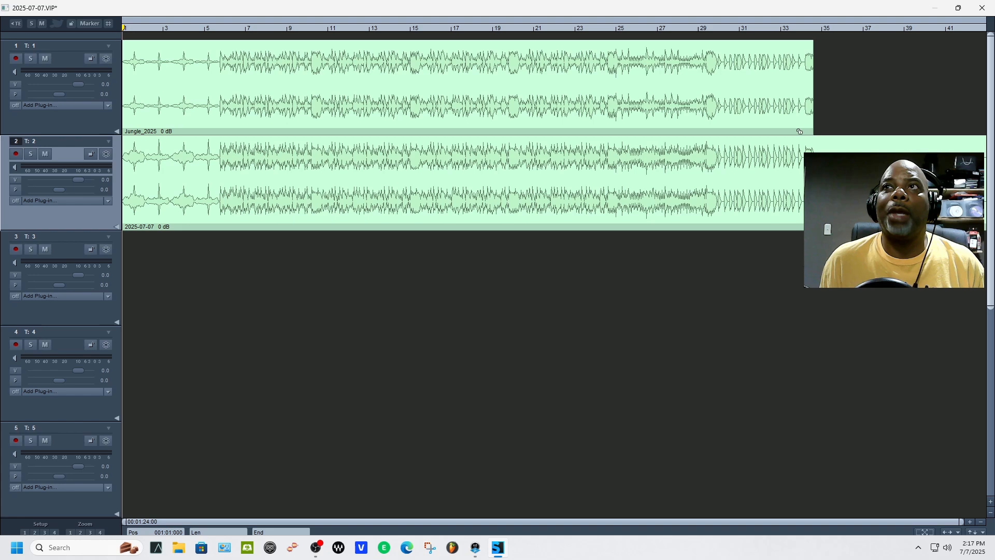
left_click_drag(984, 227, 813, 227)
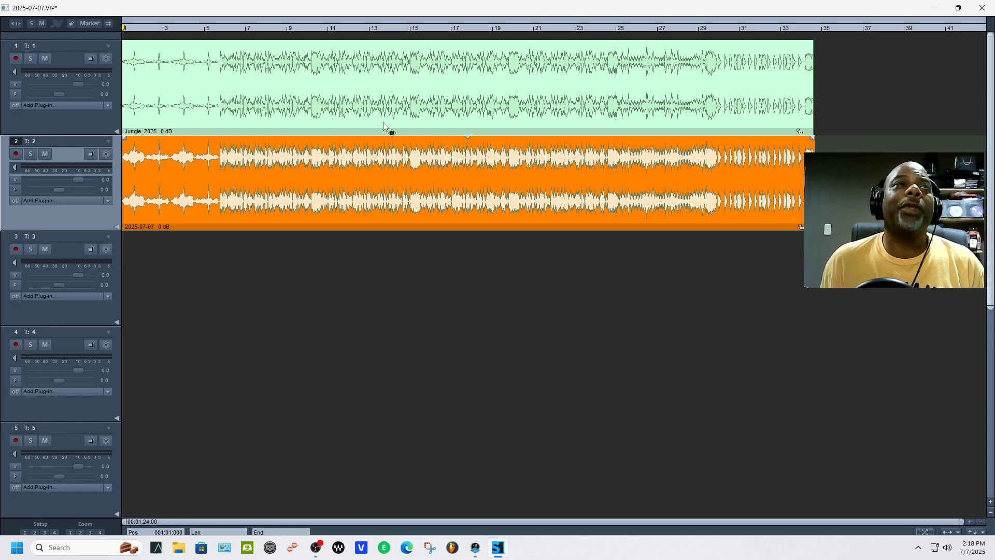
Play the project from the start, mute track 1 during playback to hear only the master, and stop.
key("space")
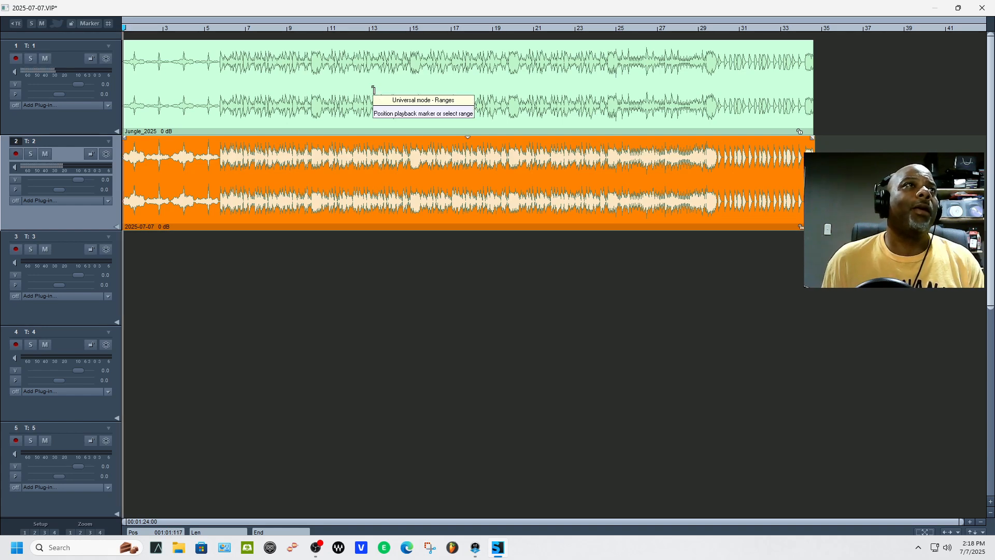
left_click(49, 61)
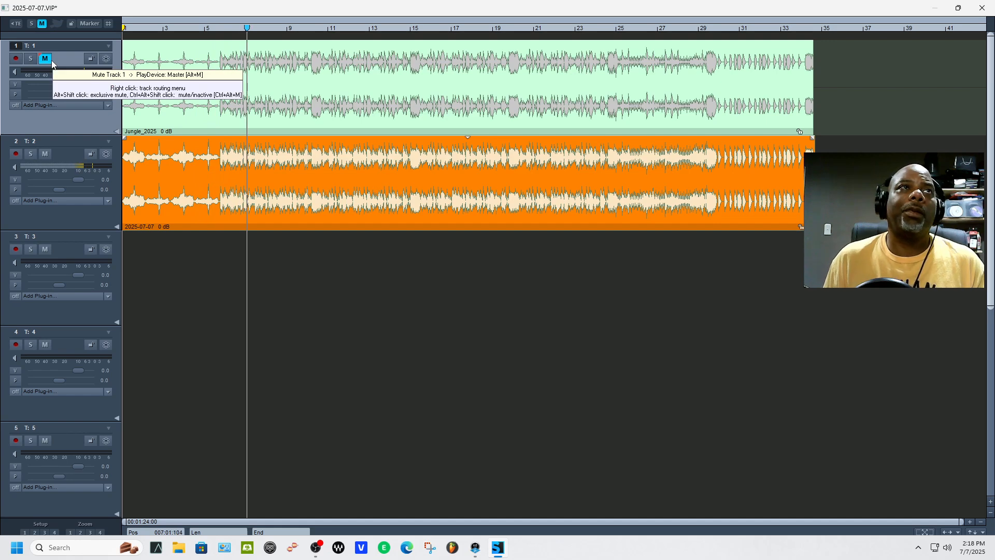
key("space")
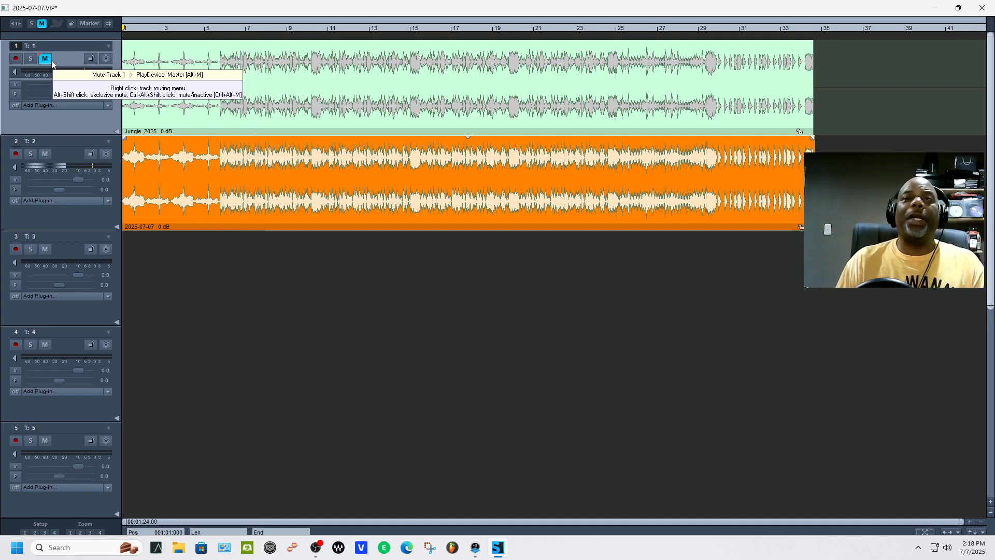